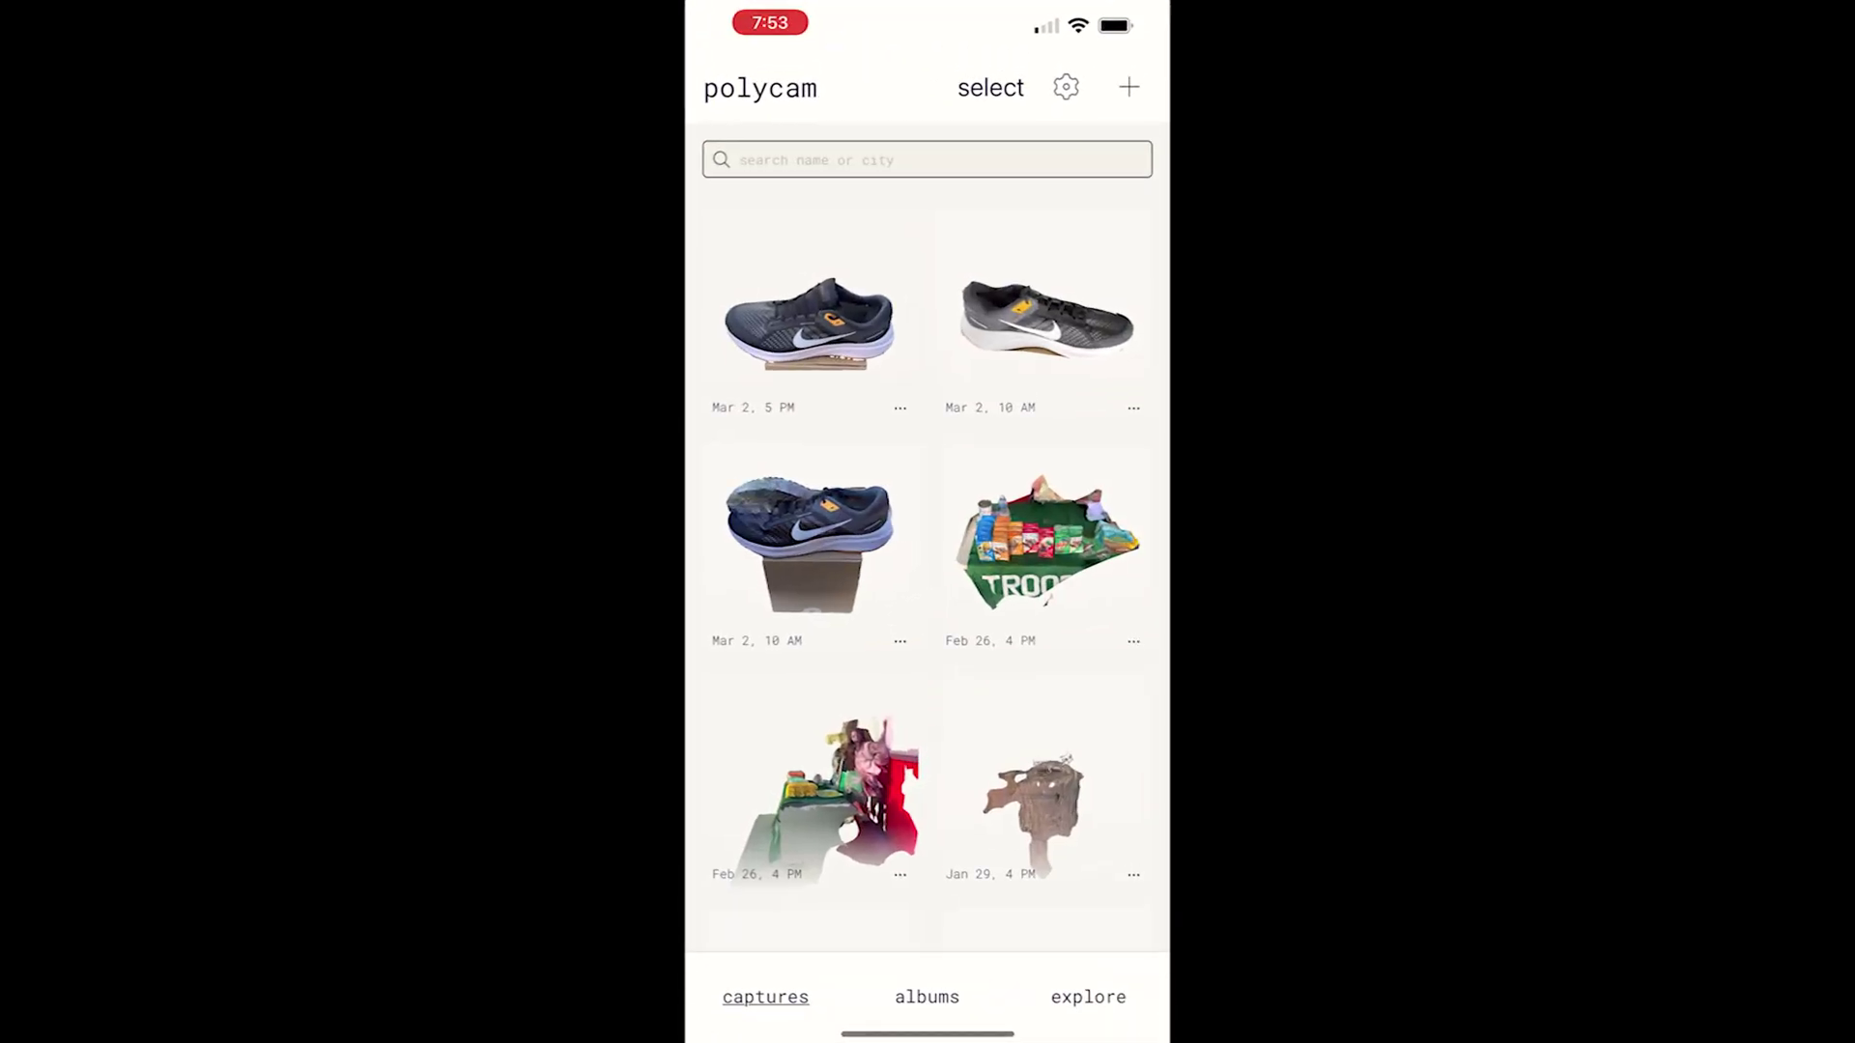
Start a new photo-mode capture and record the sneaker on its stand
click(1129, 86)
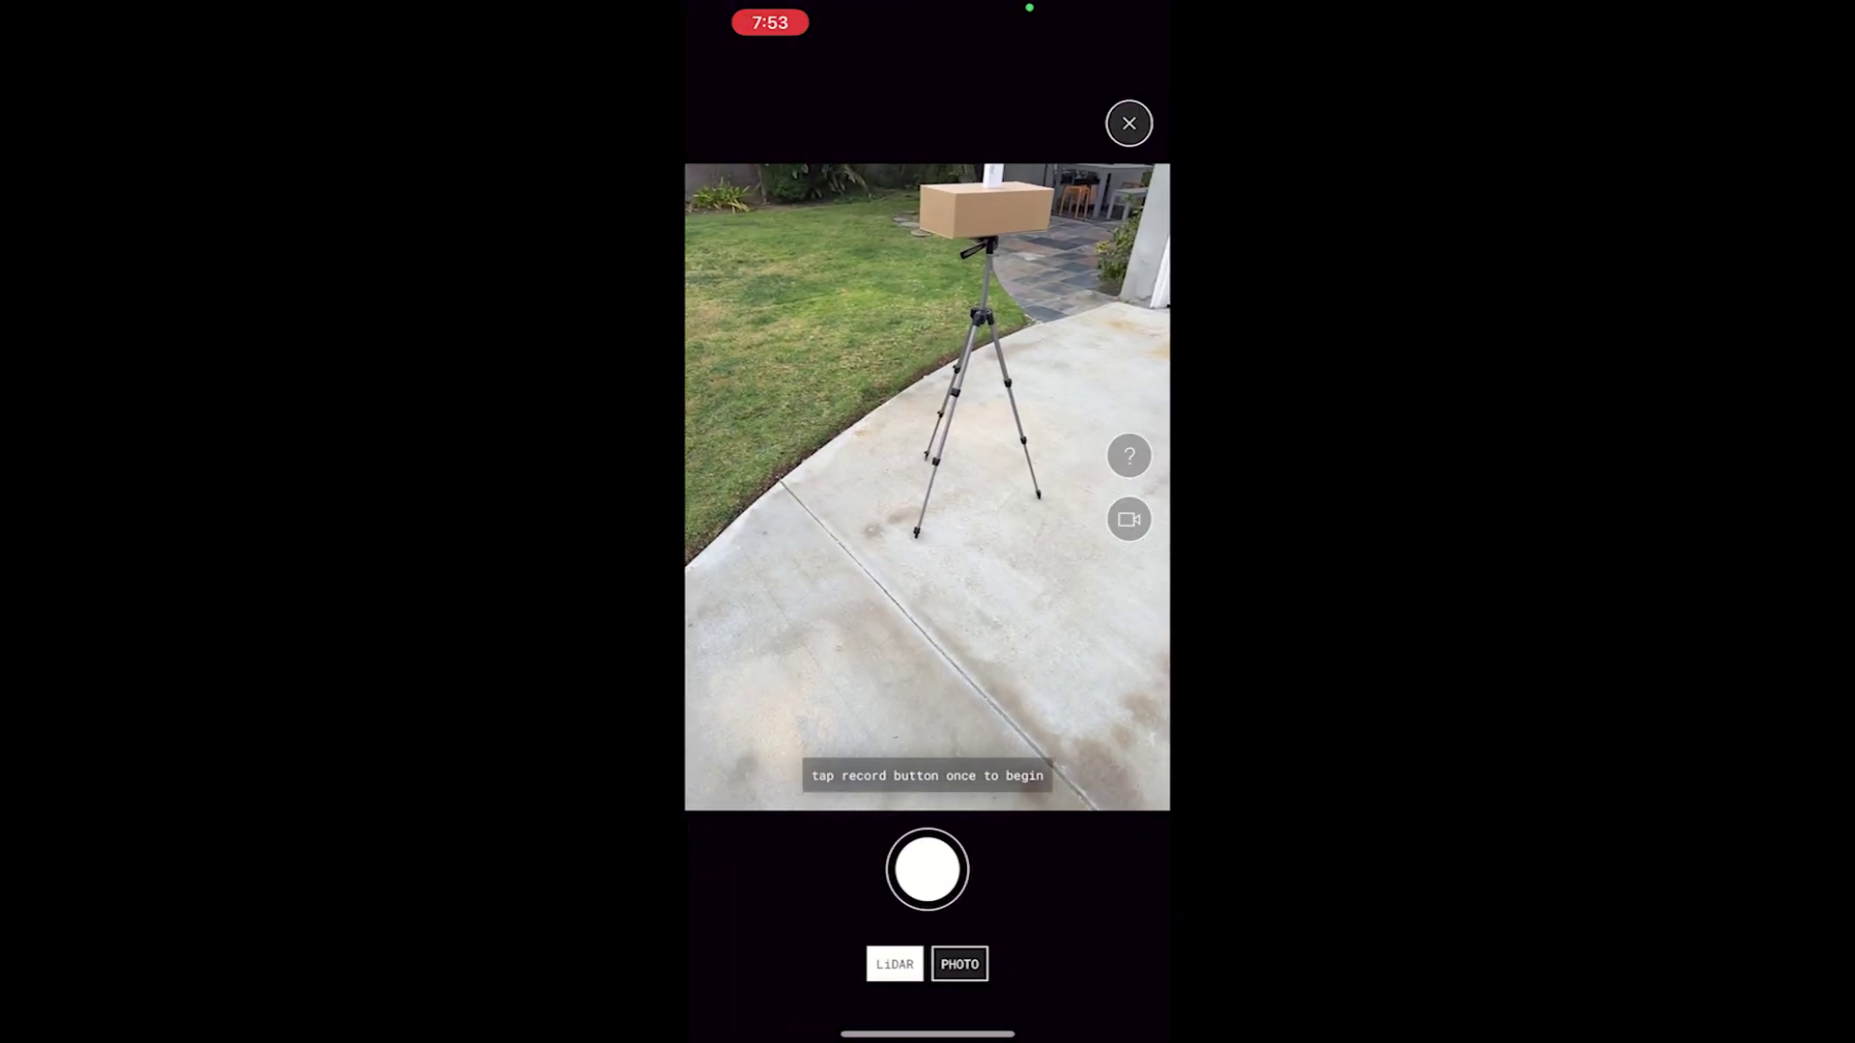
click(894, 964)
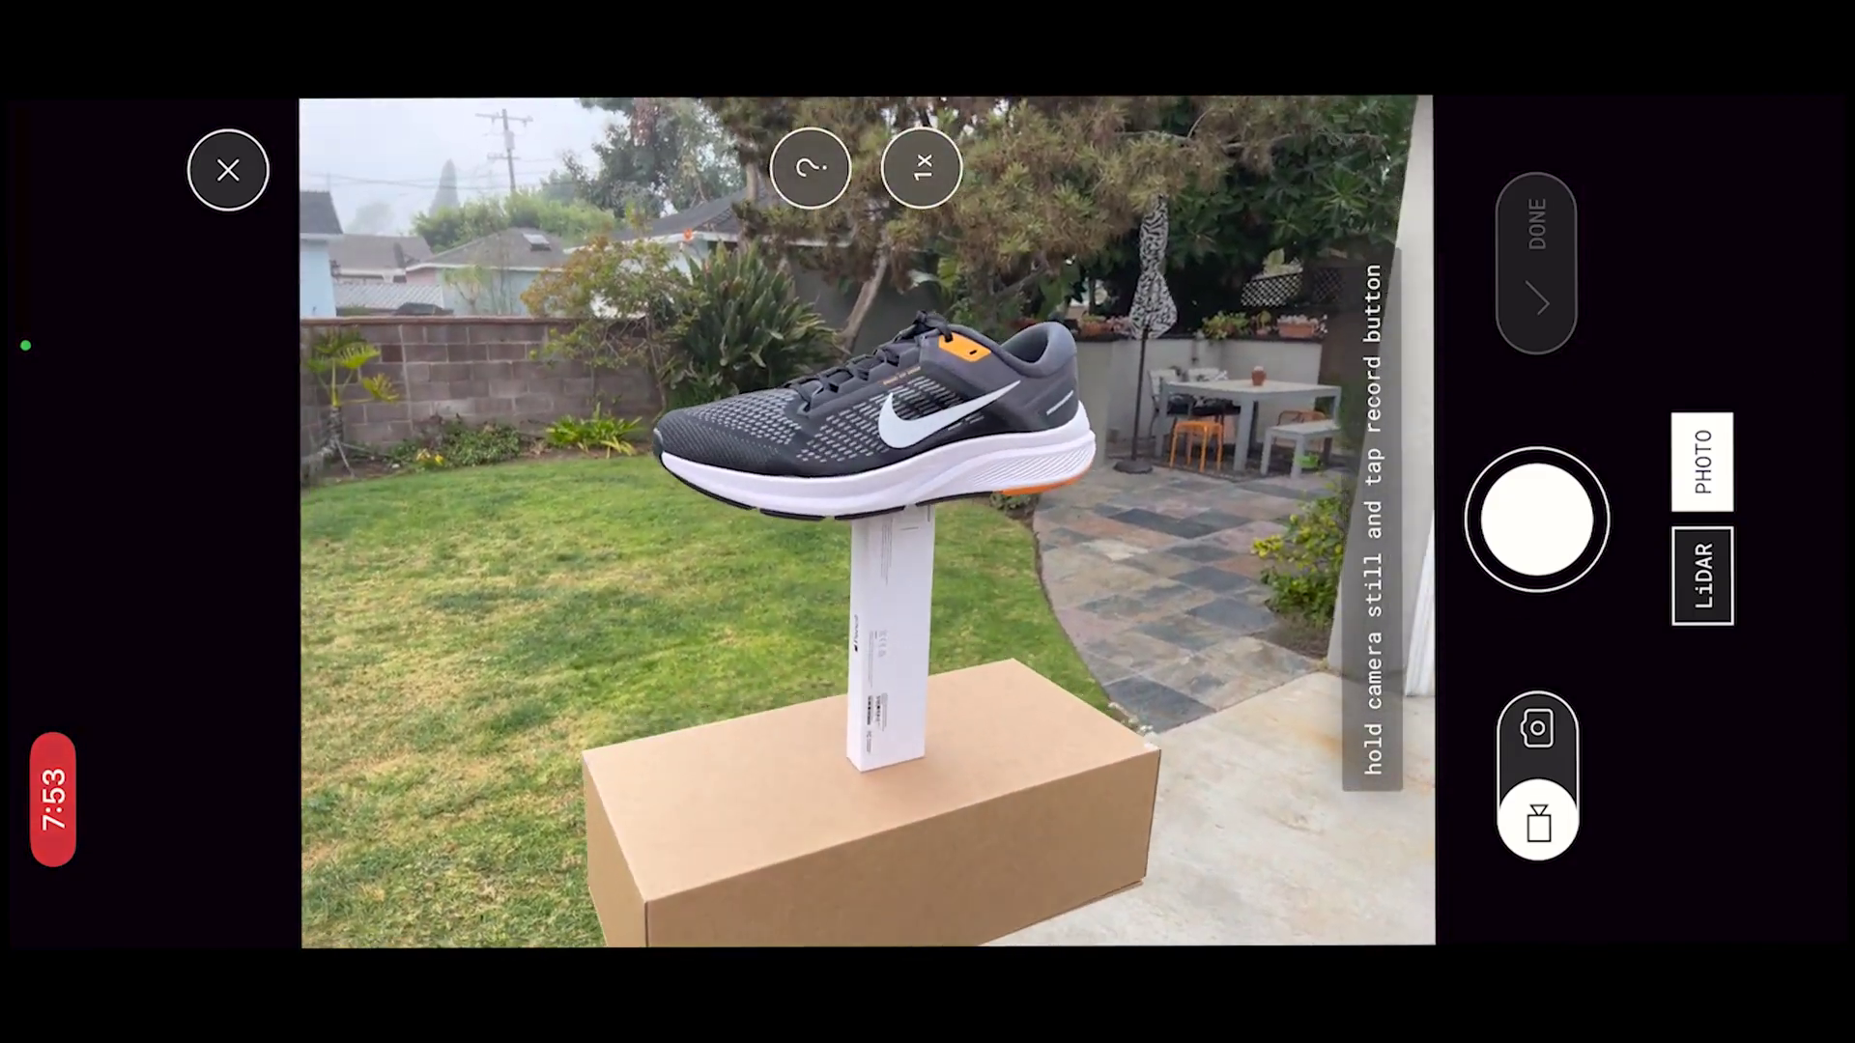
click(1536, 519)
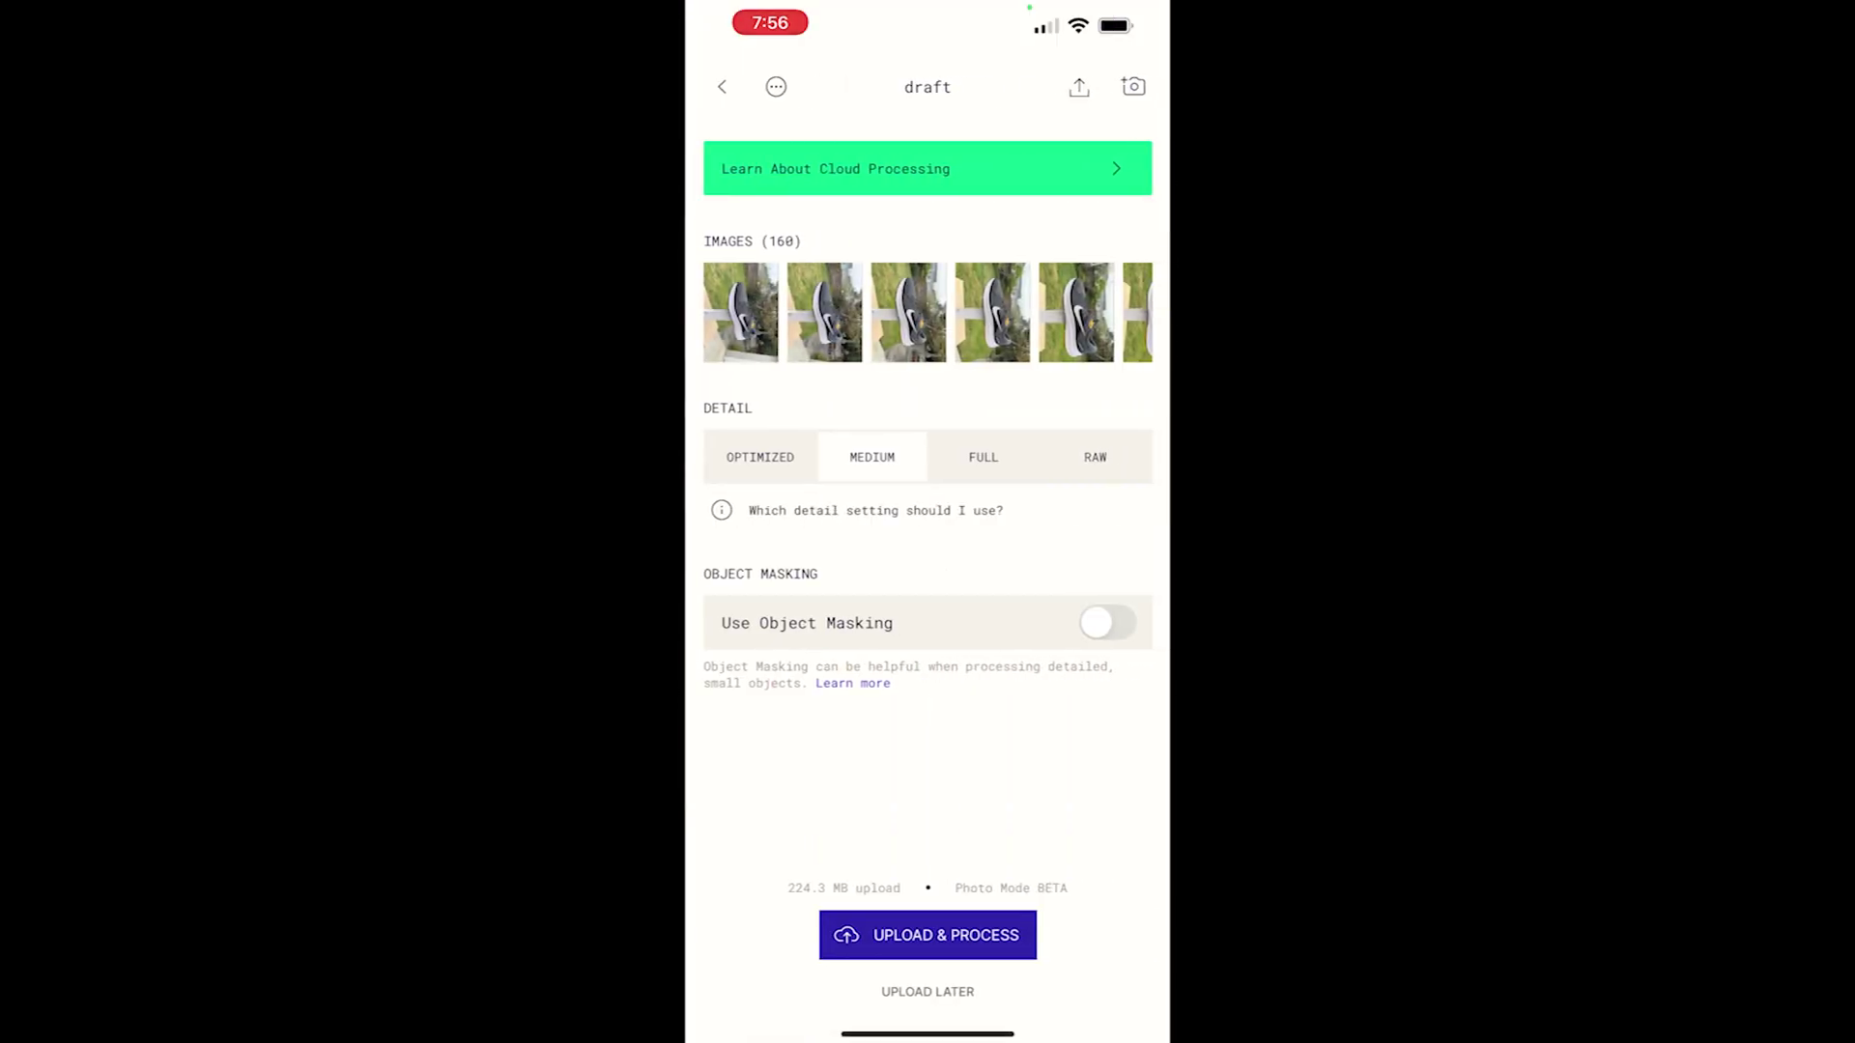
Set the sneaker draft's detail to Full and upload the images for processing
click(982, 457)
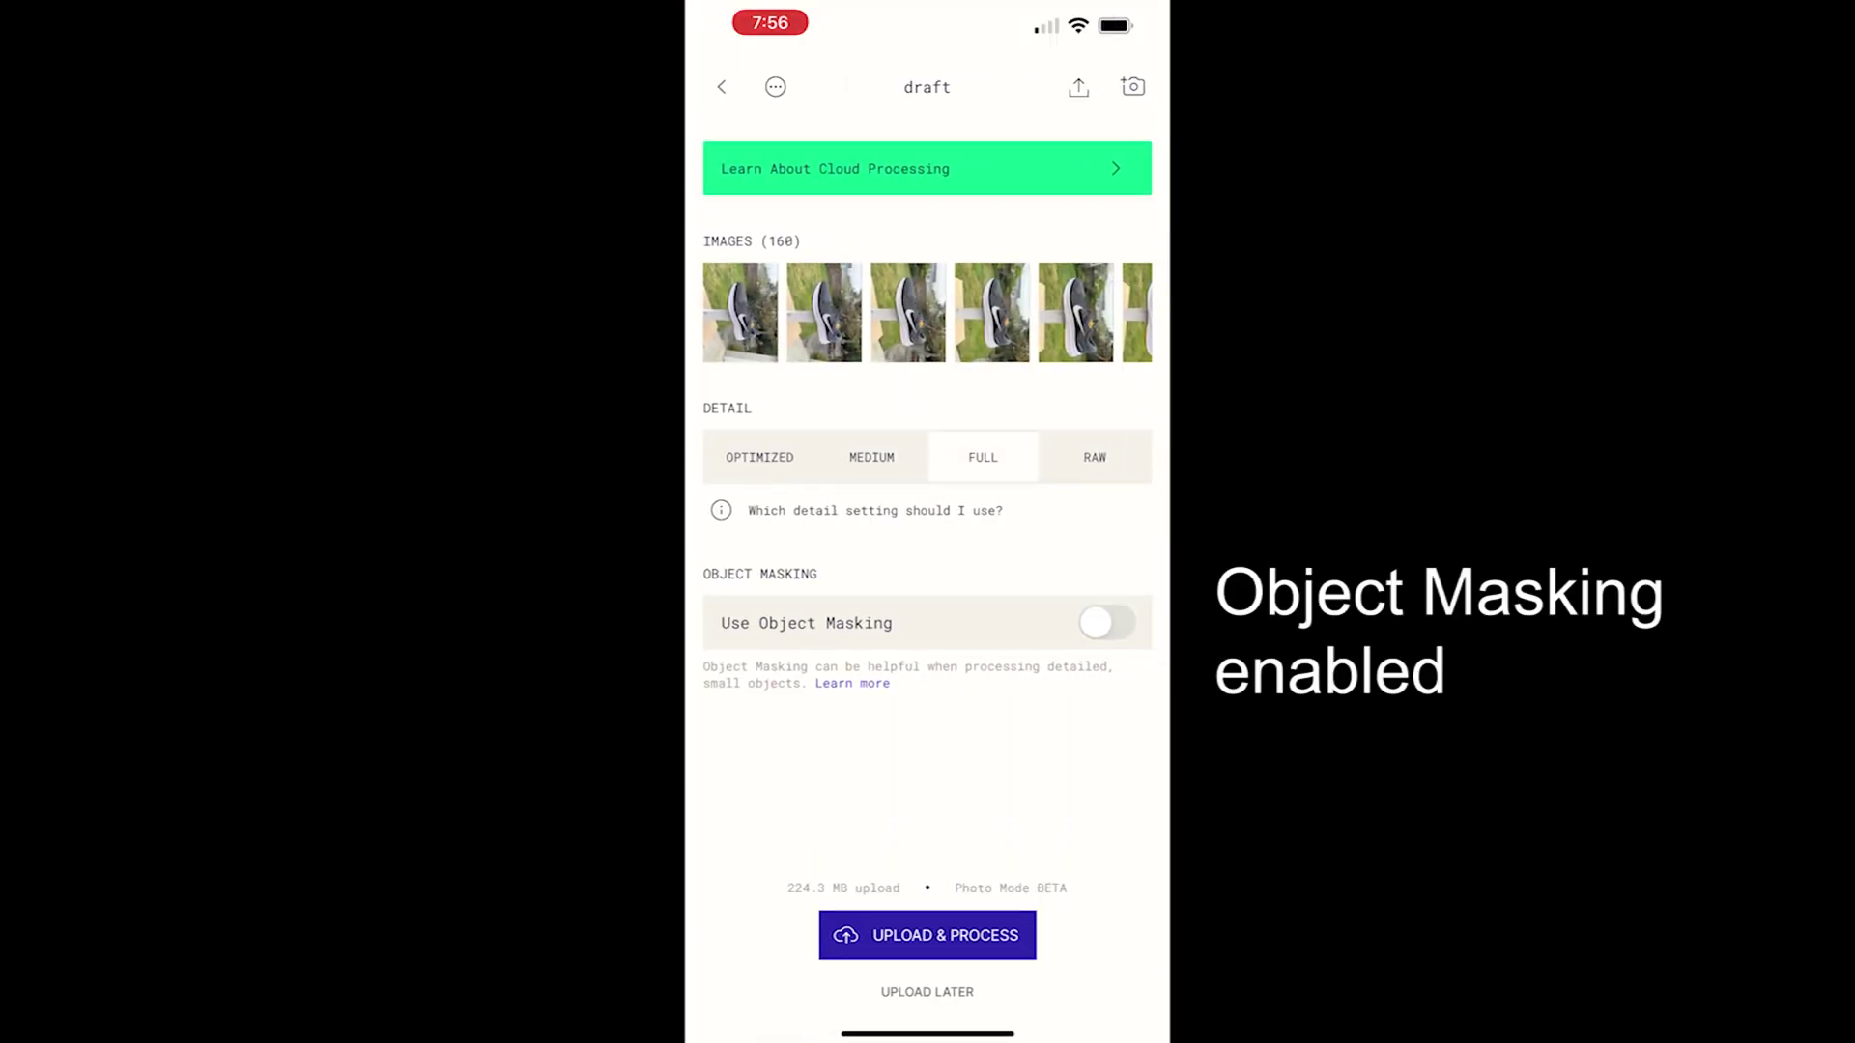
click(928, 935)
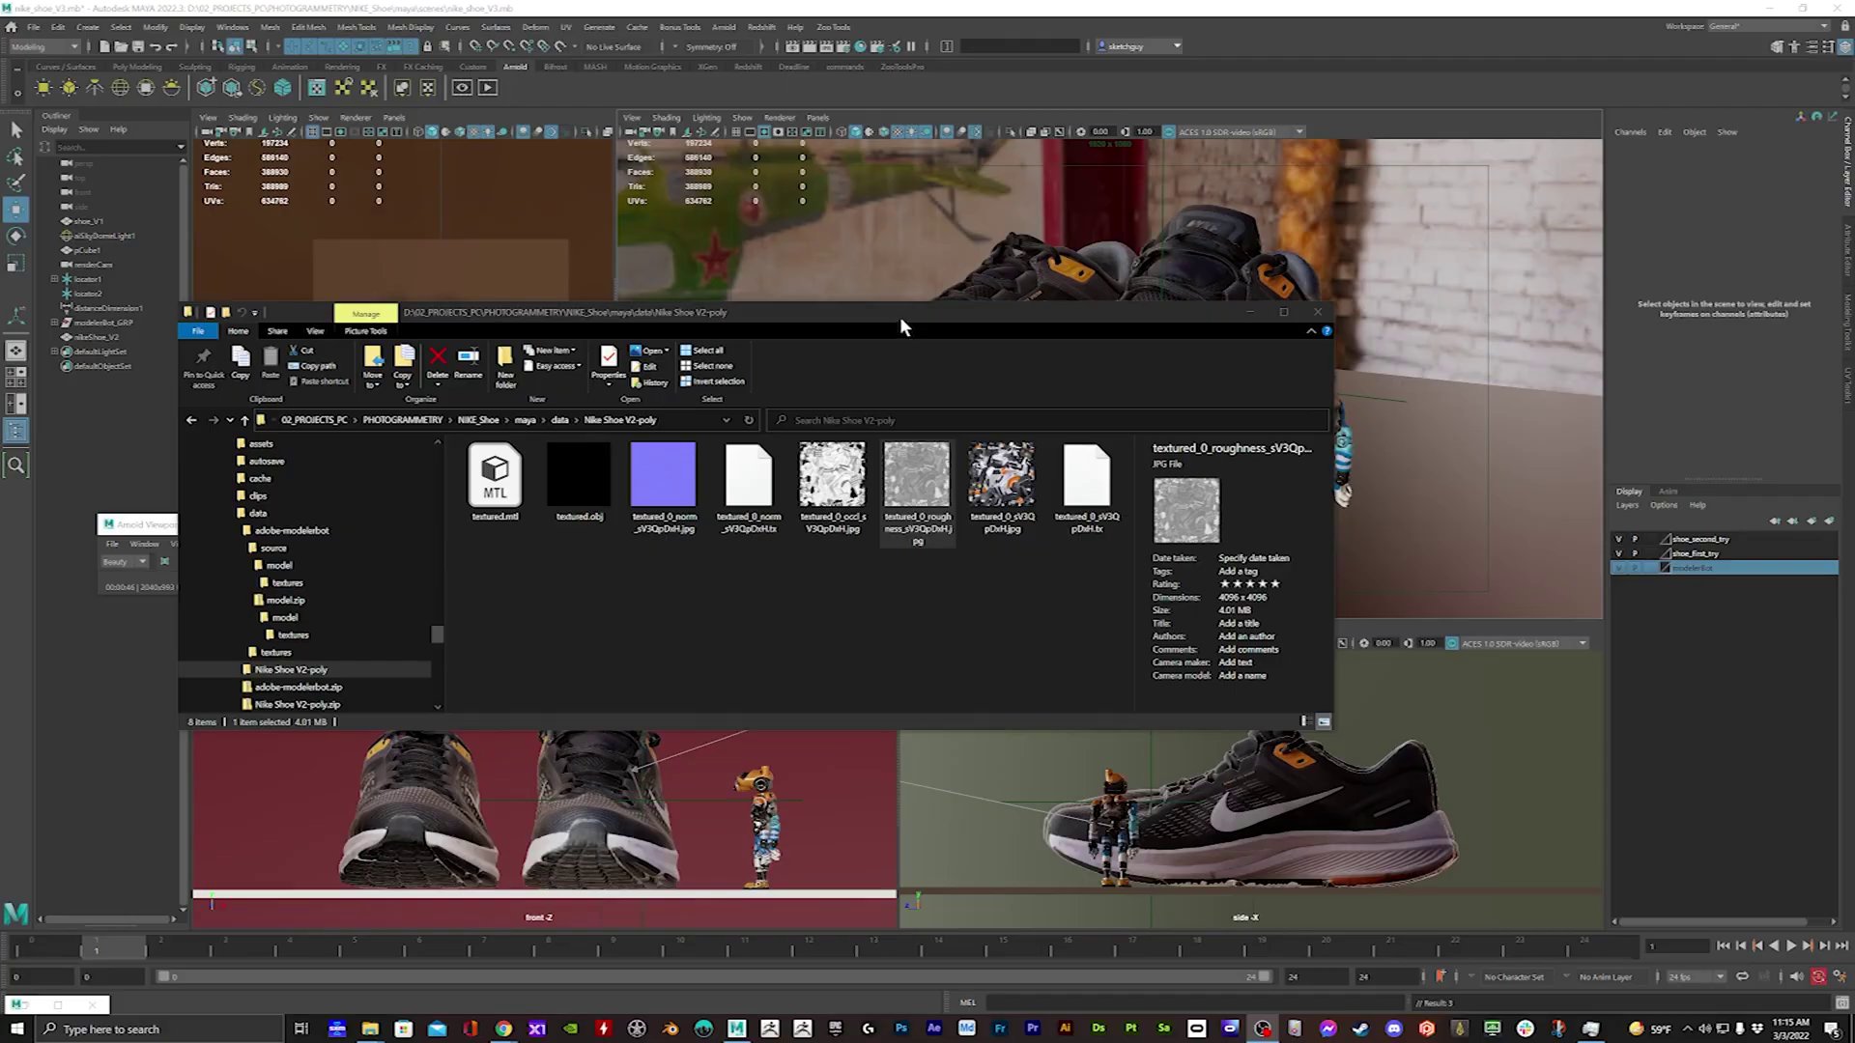
Look over the texture files in the Nike Shoe V2-poly folder, switch to Maya and show the persp camera in the main viewport
drag(900, 316, 935, 356)
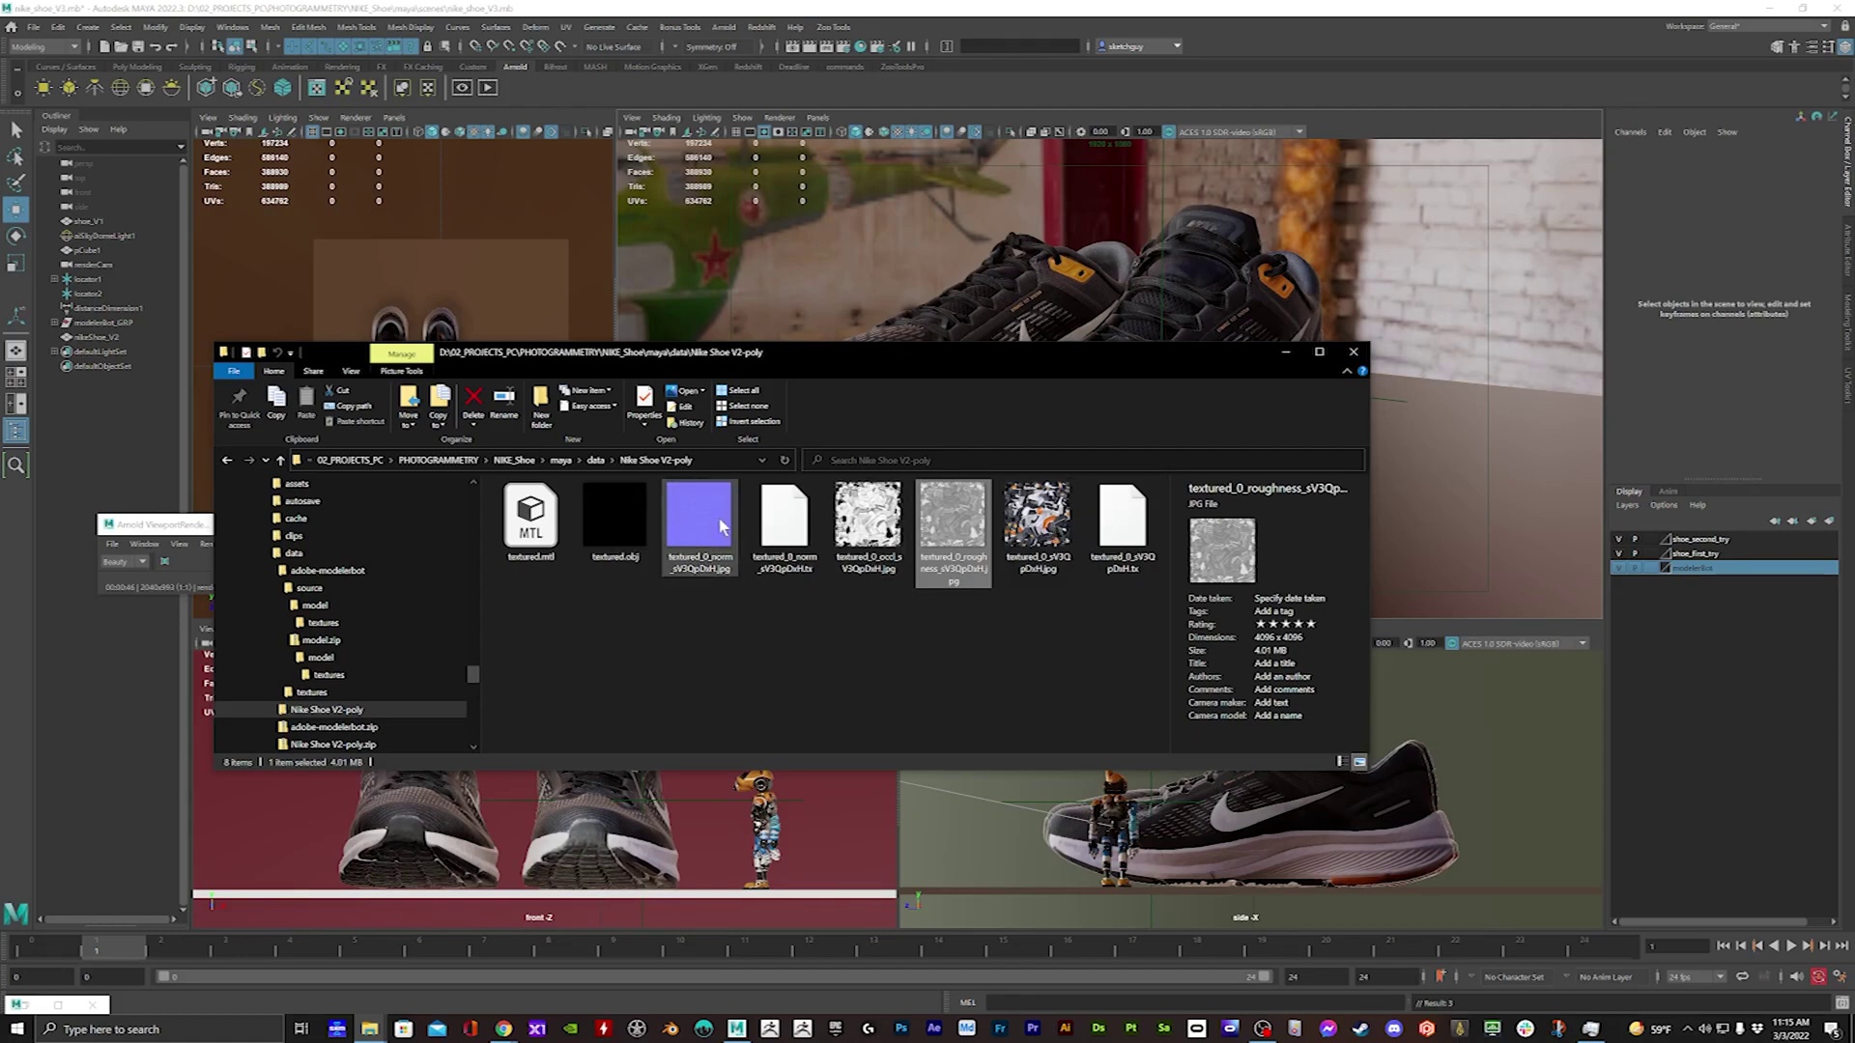
click(1256, 29)
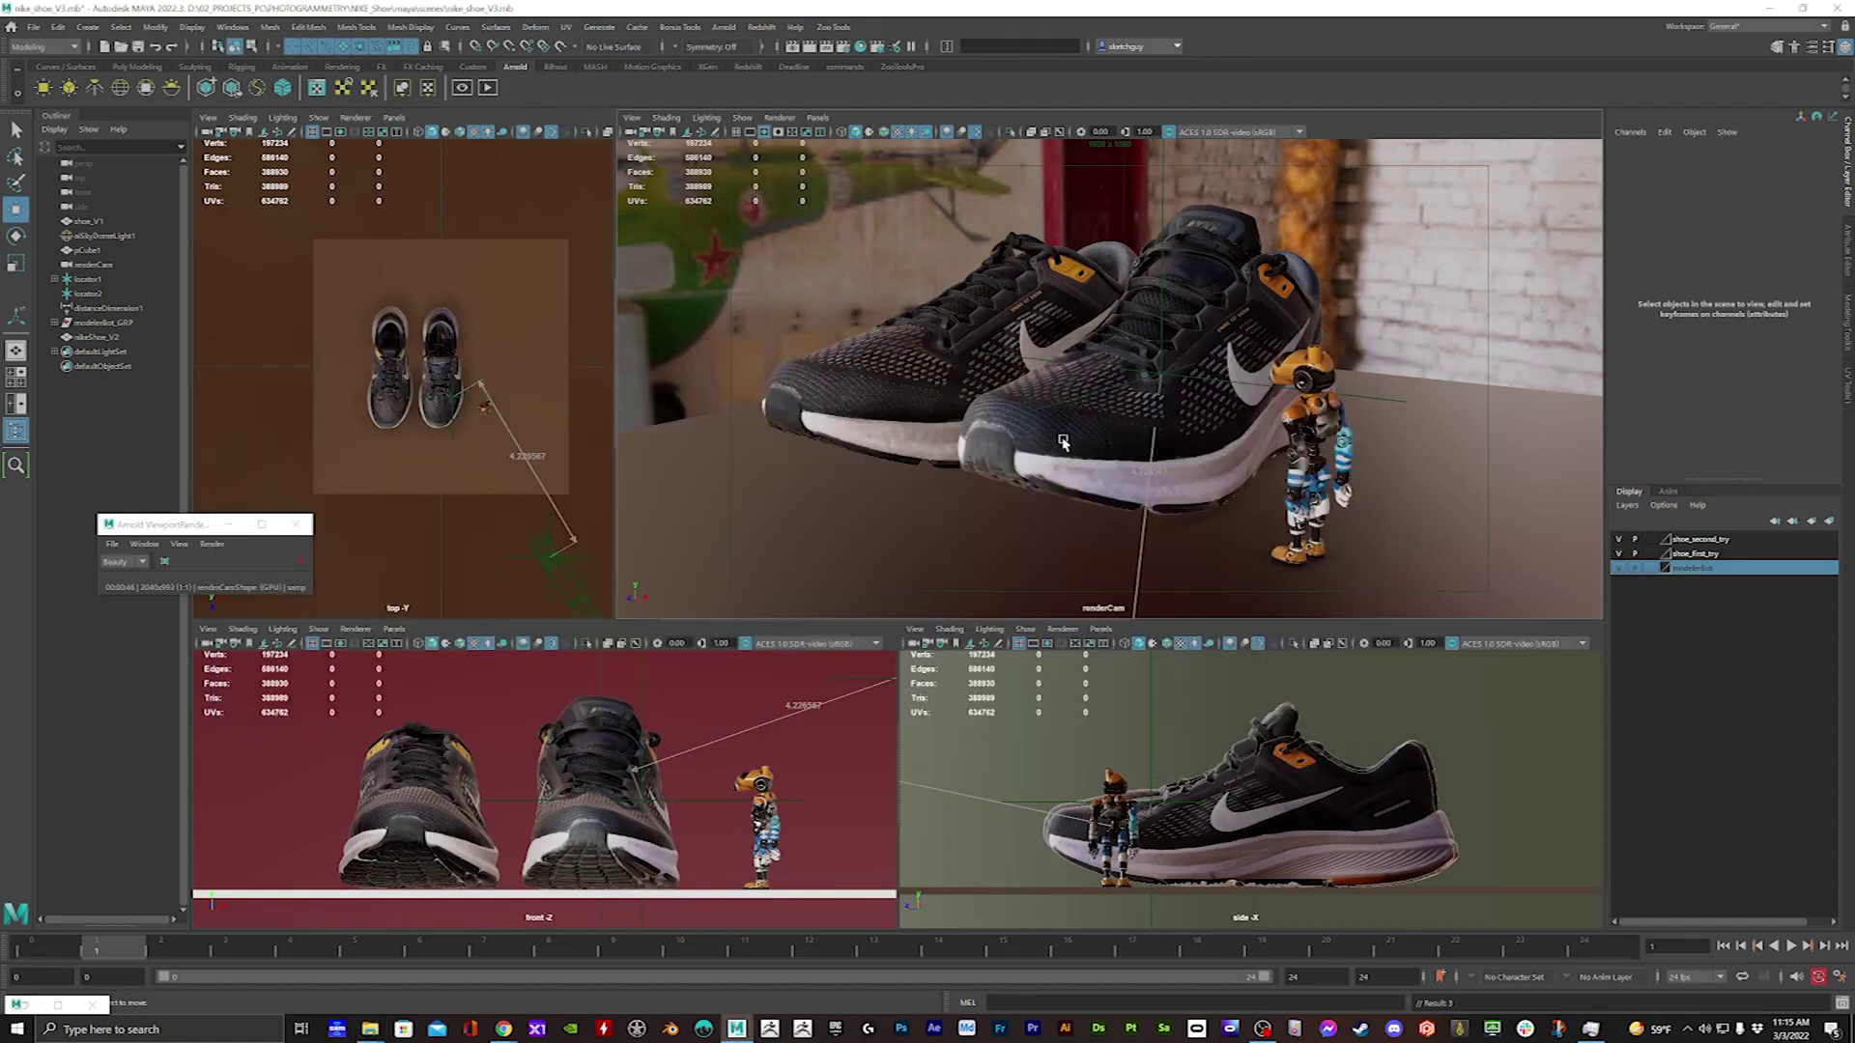
click(817, 117)
mouse_move(898, 132)
click(971, 143)
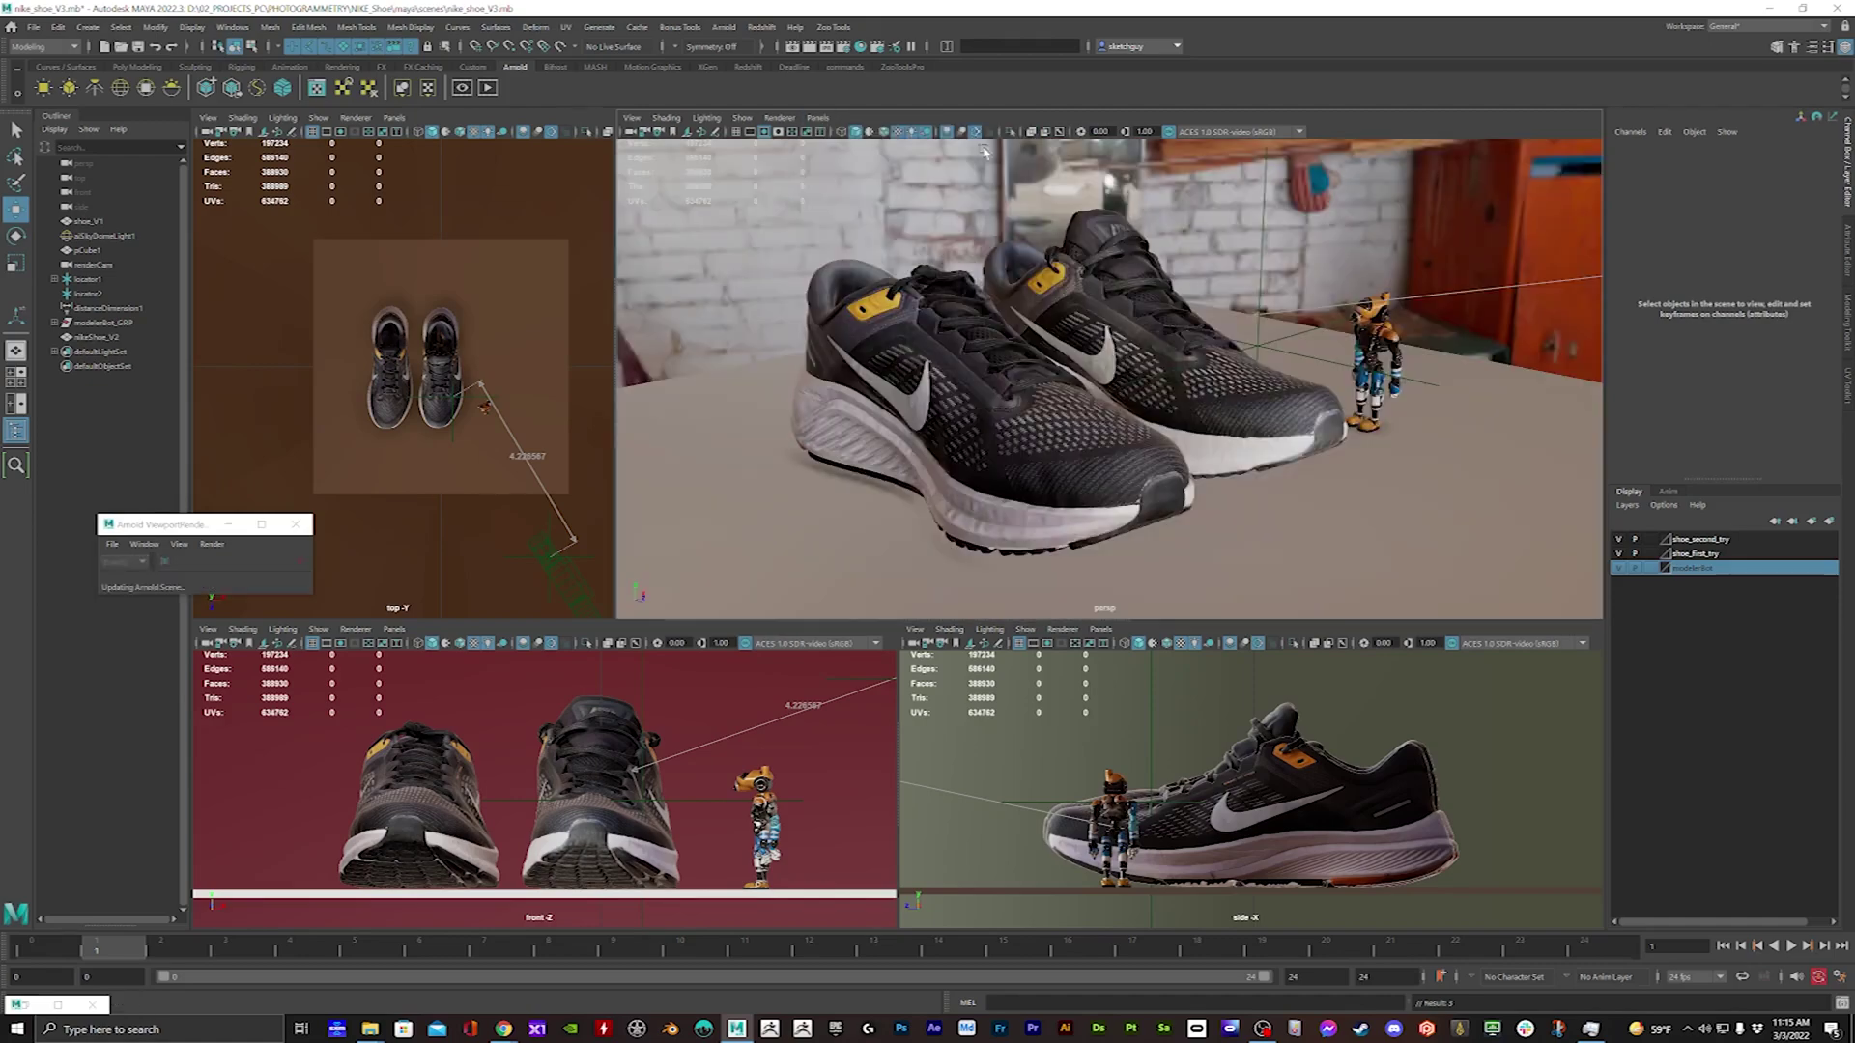
Maximise the perspective view and rotate shoe_V1 so that its outsole faces the camera
click(1157, 409)
mouse_move(1157, 410)
alt+mouse_down()
mouse_move(1043, 477)
mouse_move(978, 481)
mouse_move(1066, 604)
mouse_move(1184, 396)
mouse_move(1130, 425)
mouse_move(1144, 410)
alt+mouse_up()
key(space)
key(e)
click(1144, 411)
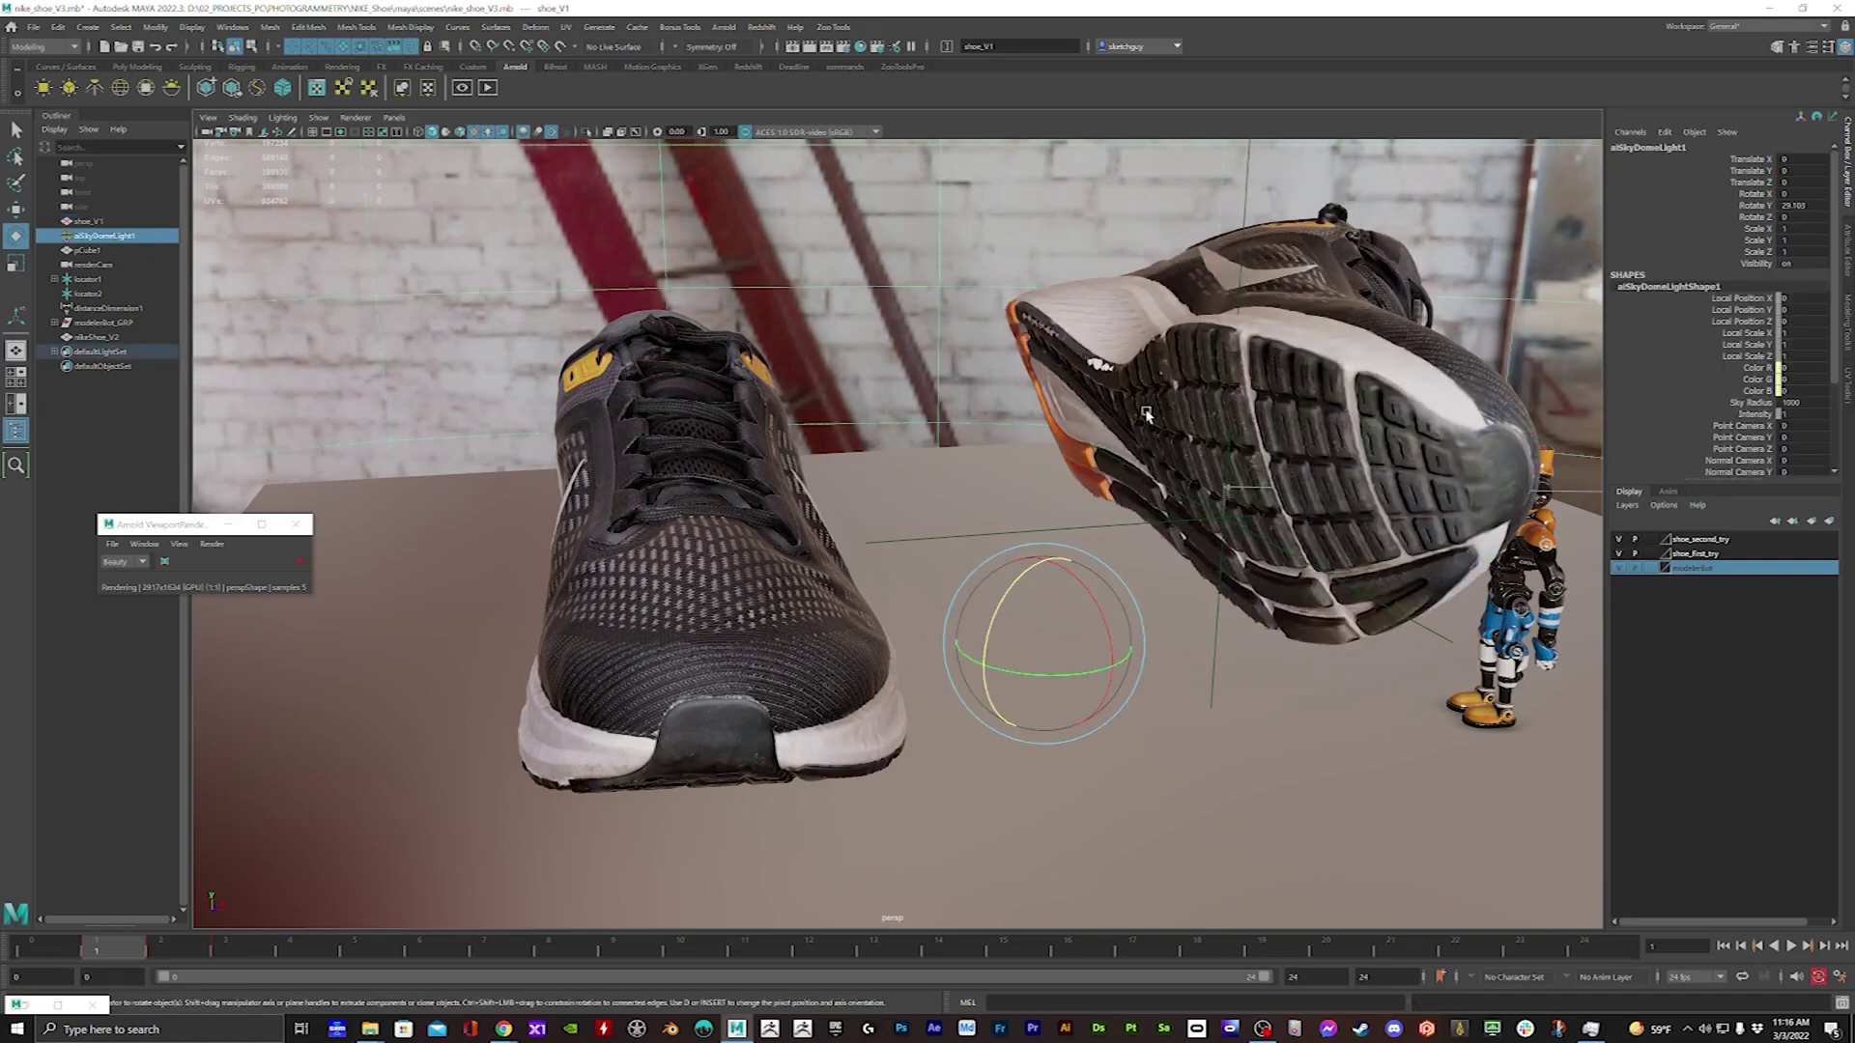
alt+drag(1045, 319, 1085, 391)
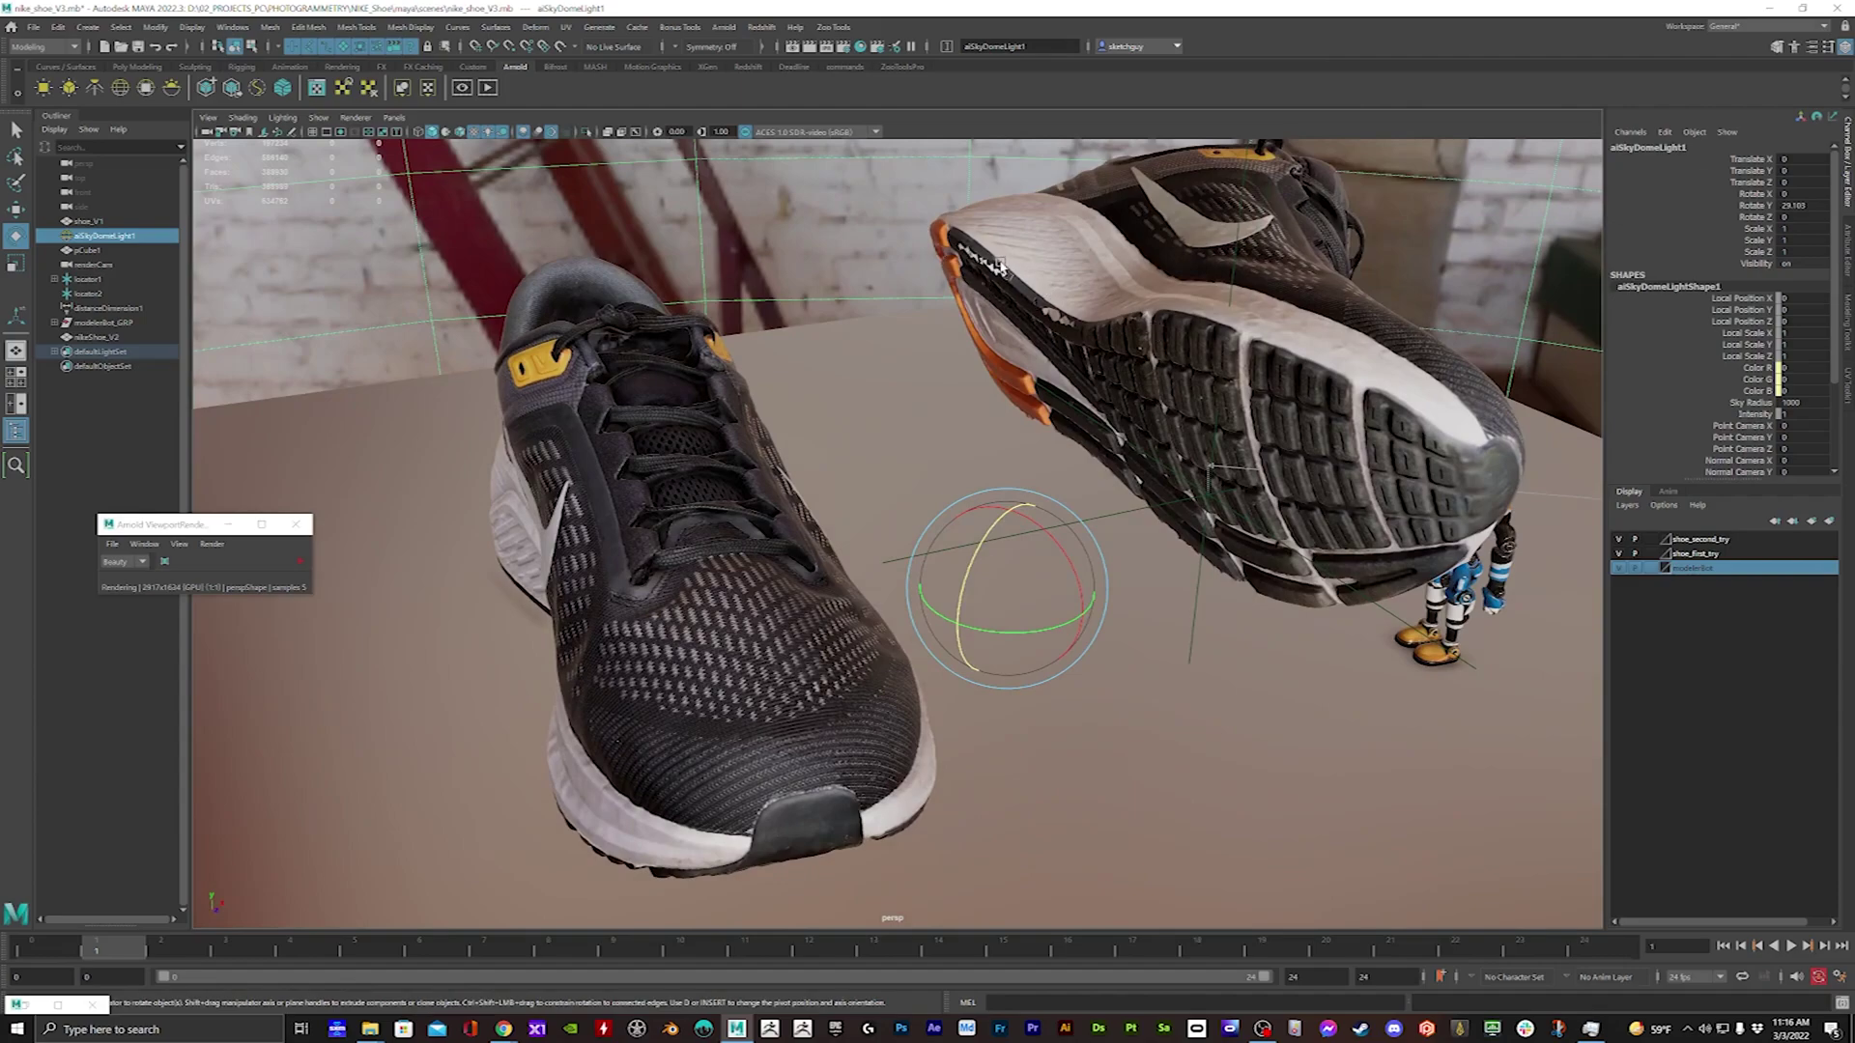
Raise nikeShoe_V2 off the table and rotate it about -64.6 degrees around Z to expose its outsole
alt+drag(1086, 290, 725, 495)
click(725, 495)
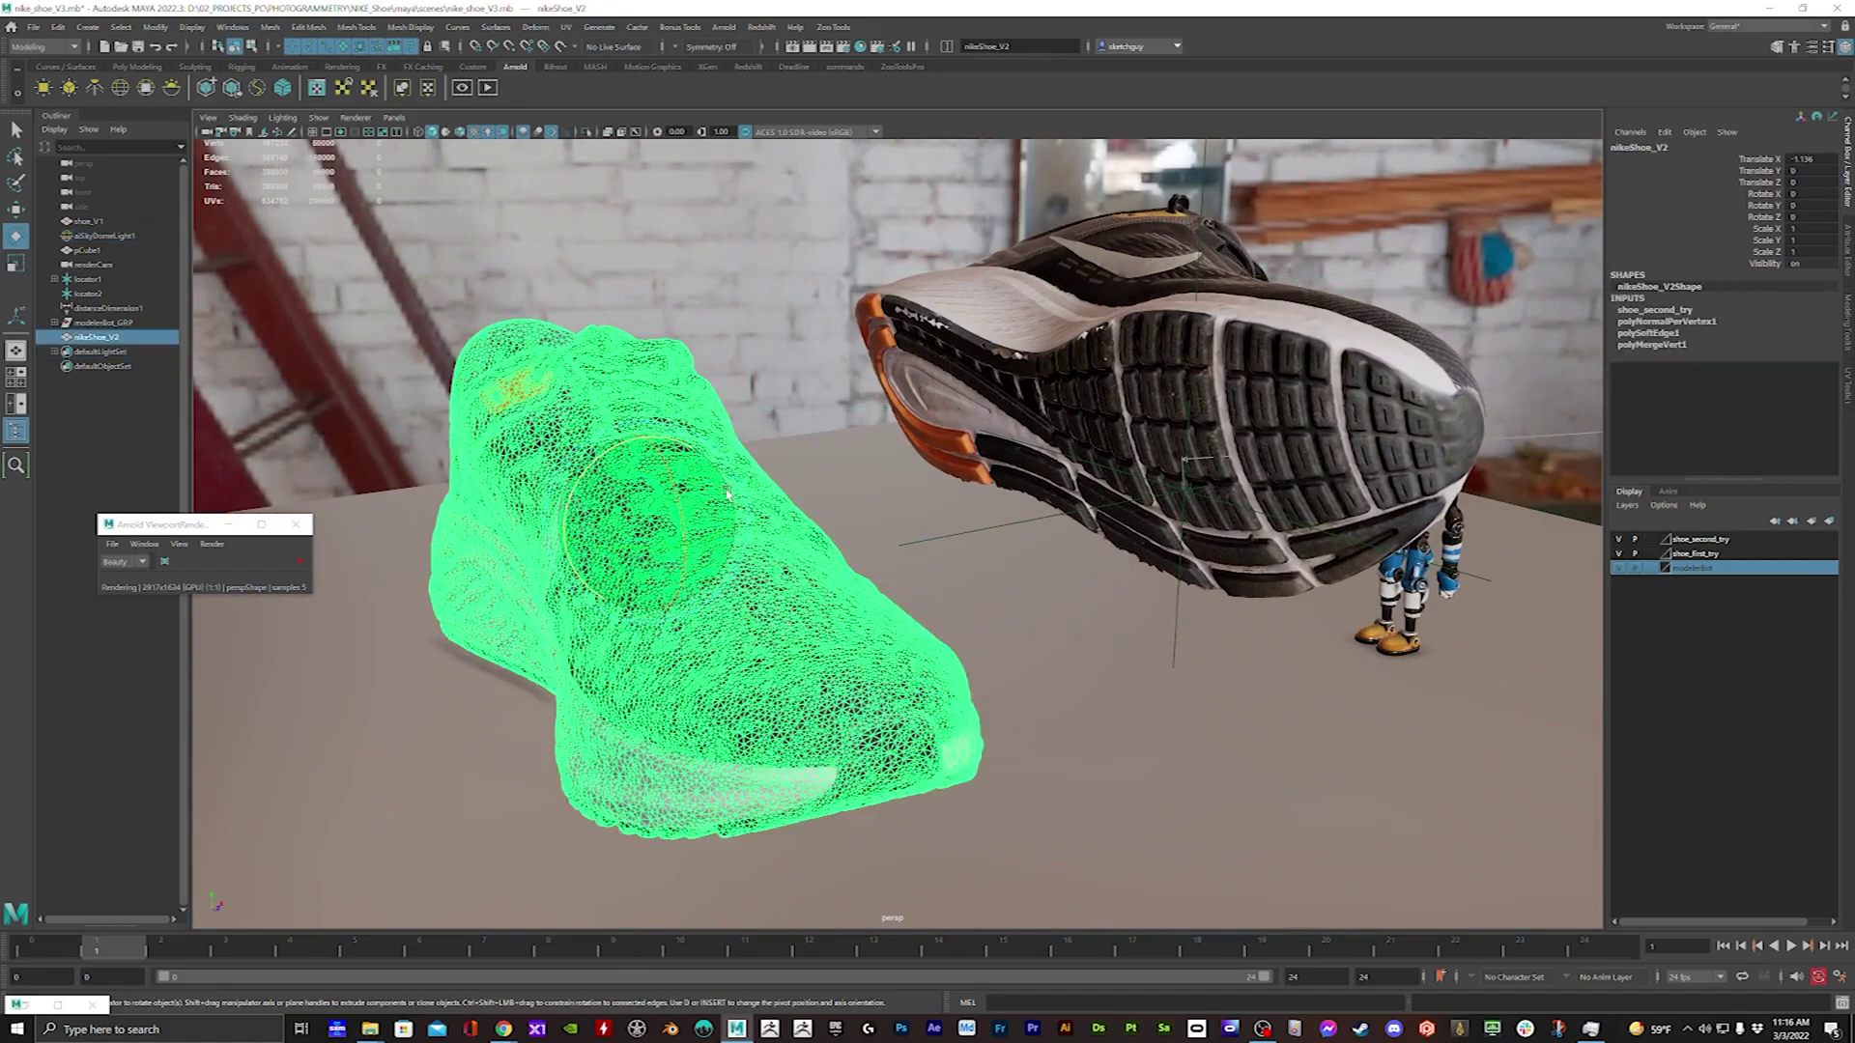
key(w)
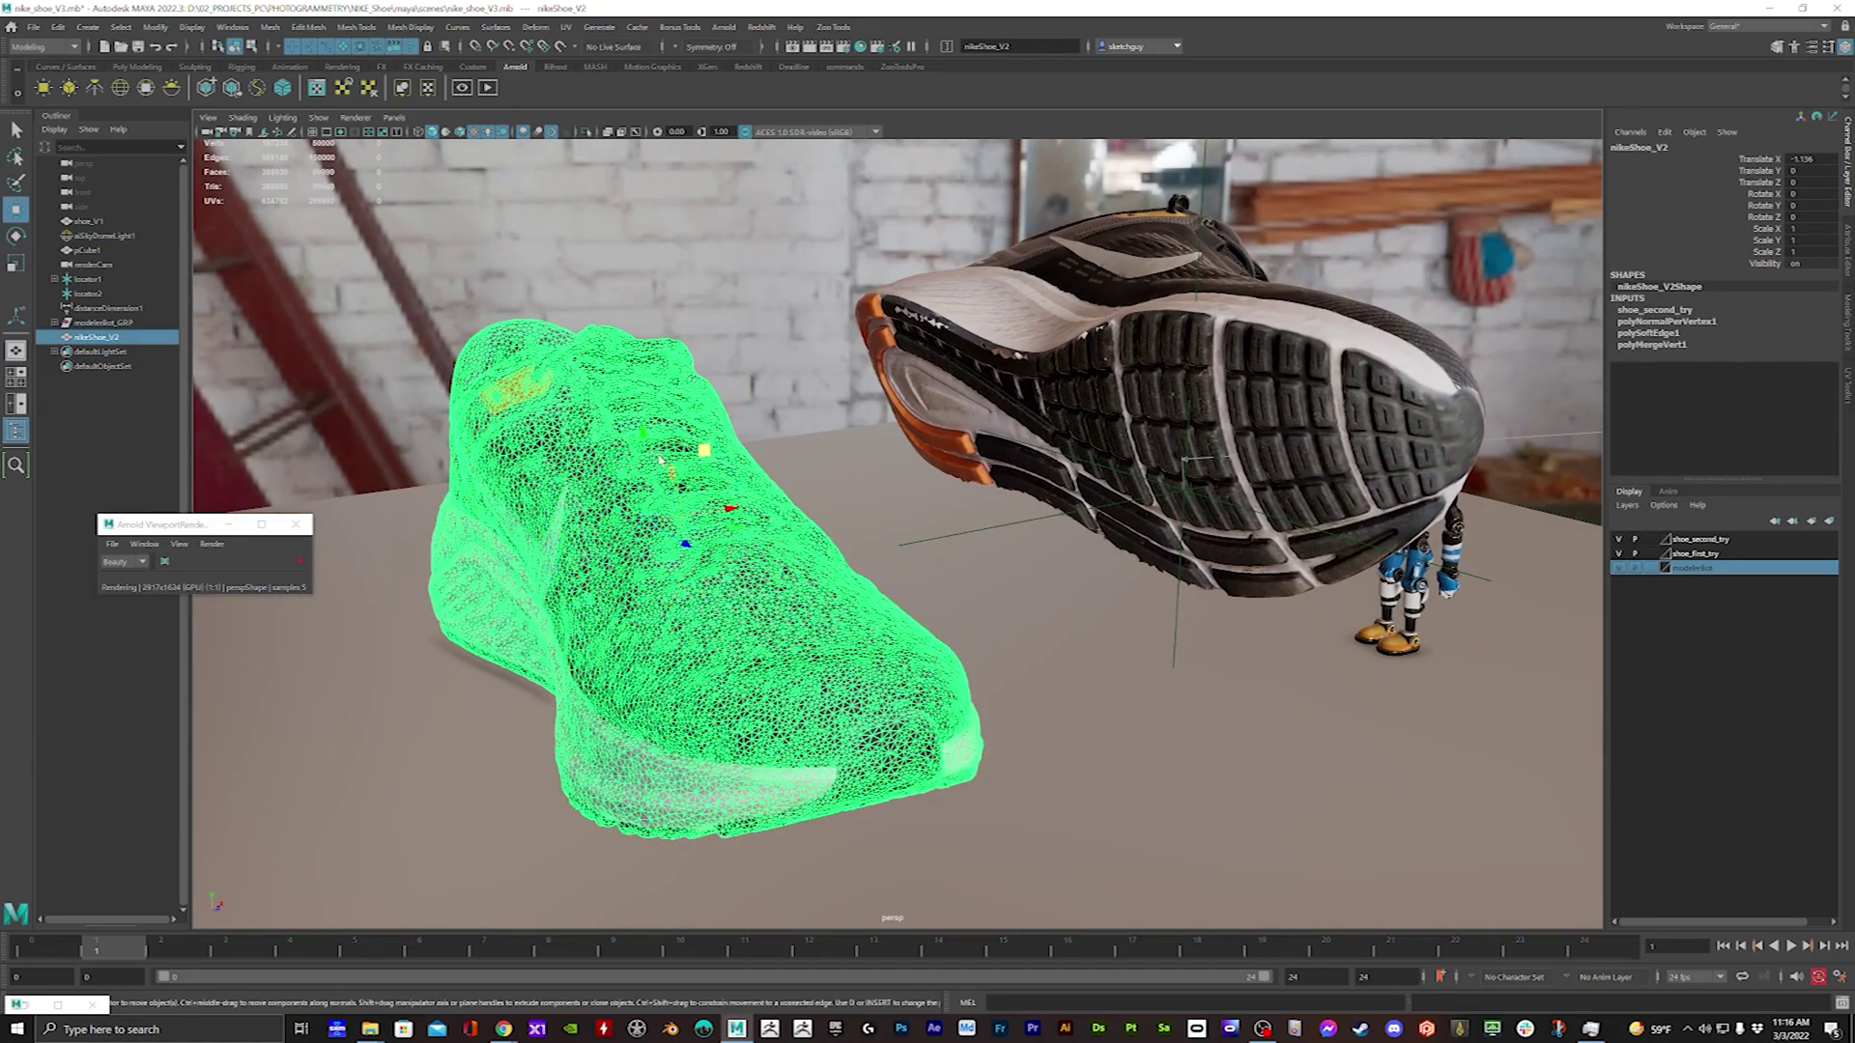
drag(704, 448, 783, 356)
key(e)
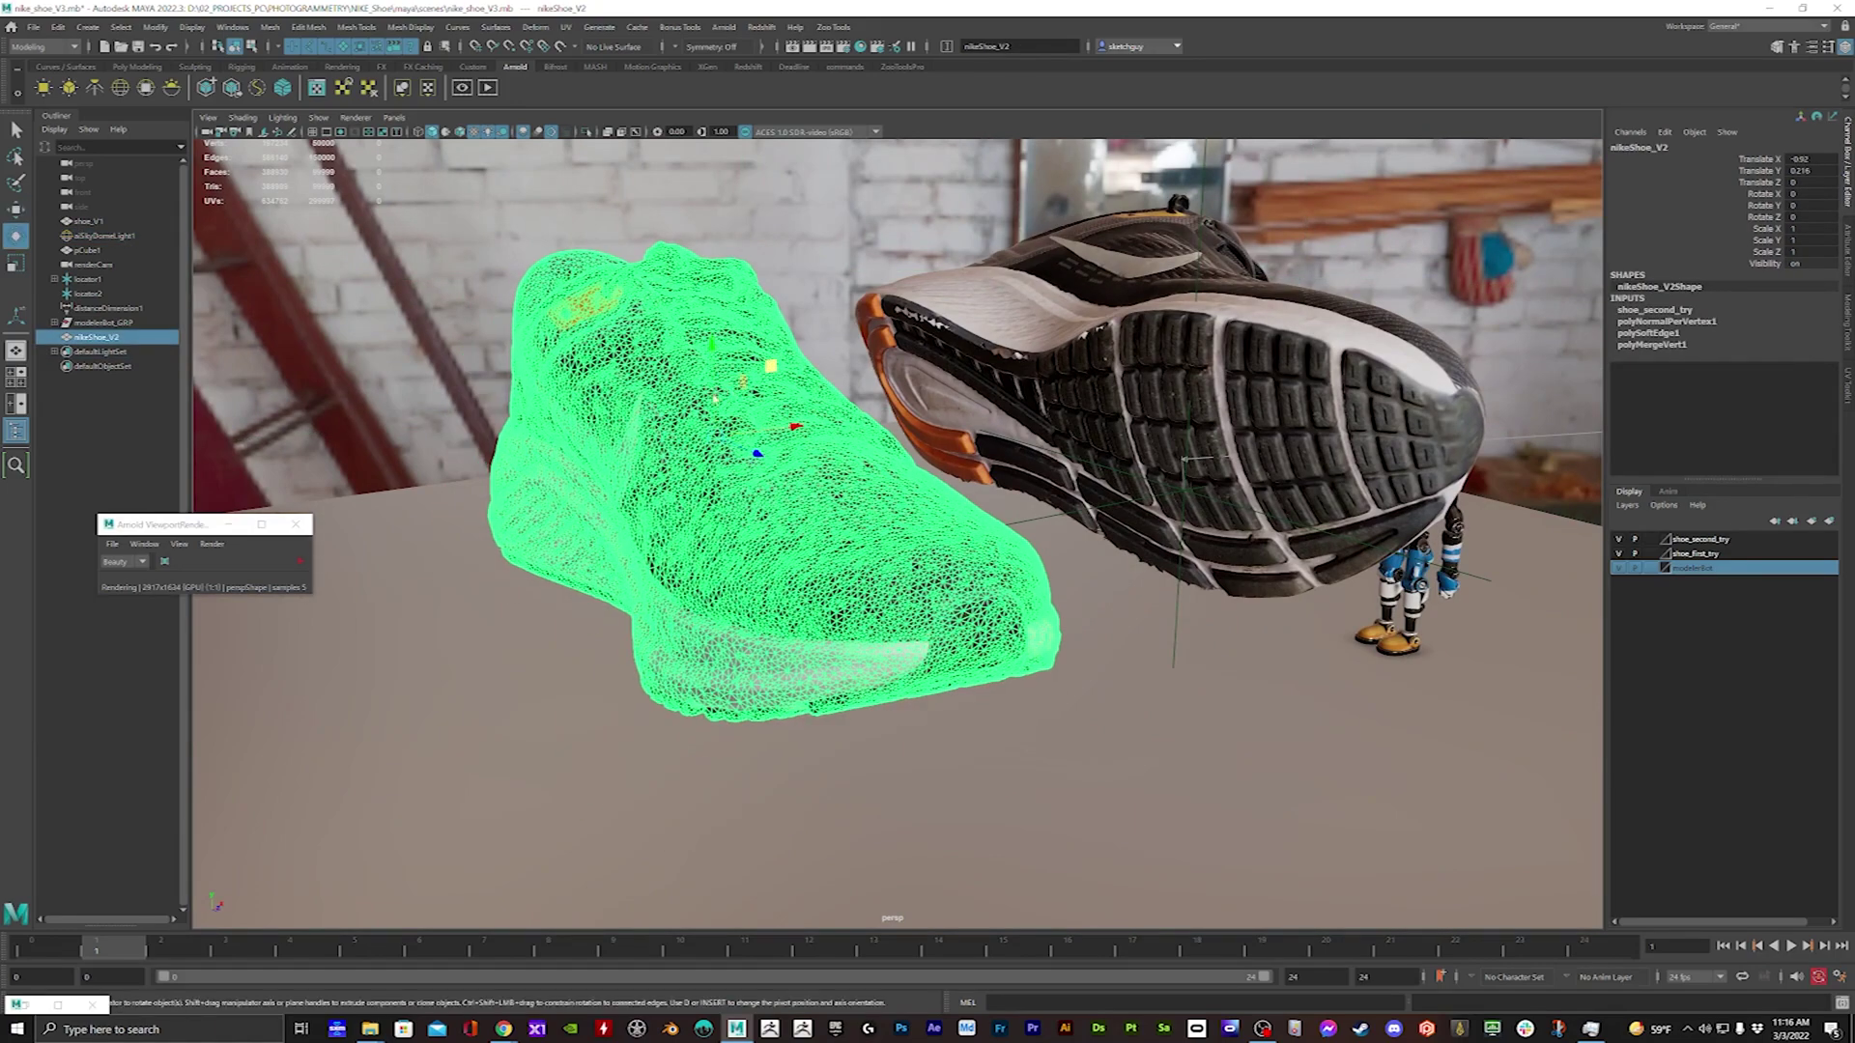
drag(666, 375, 760, 325)
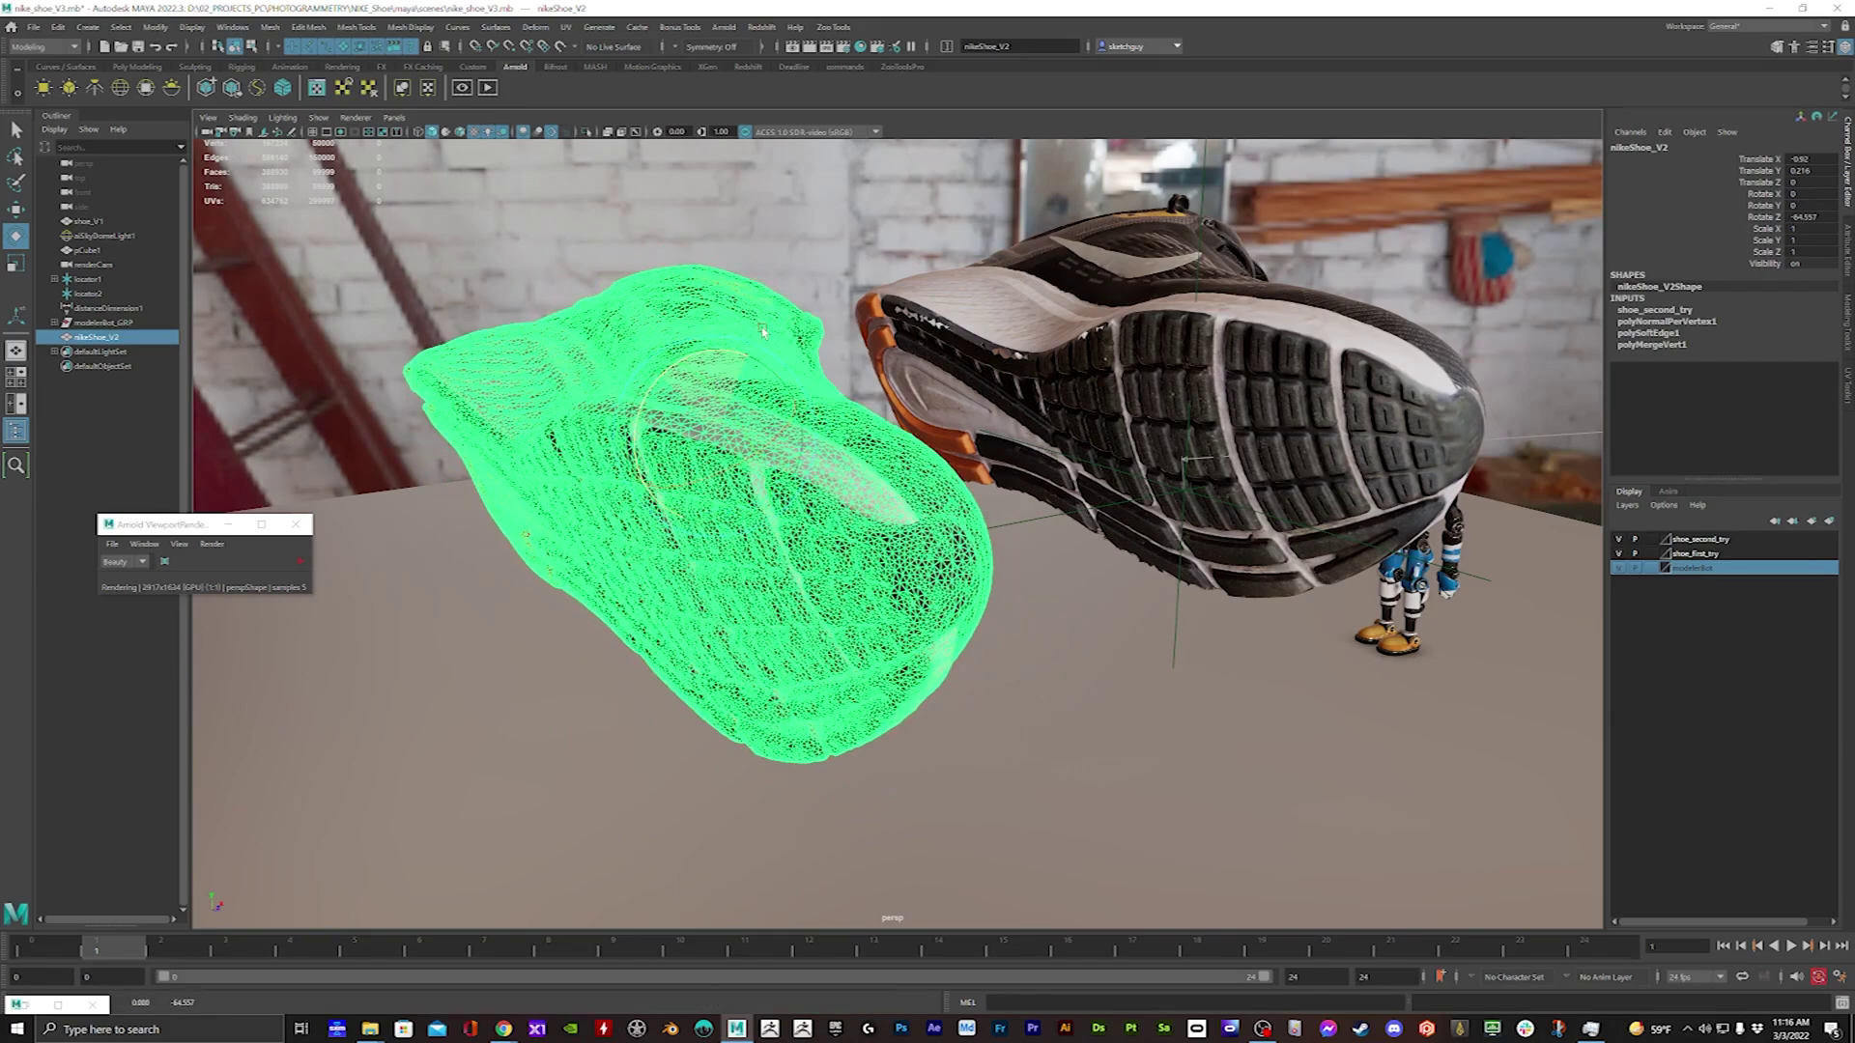
click(128, 678)
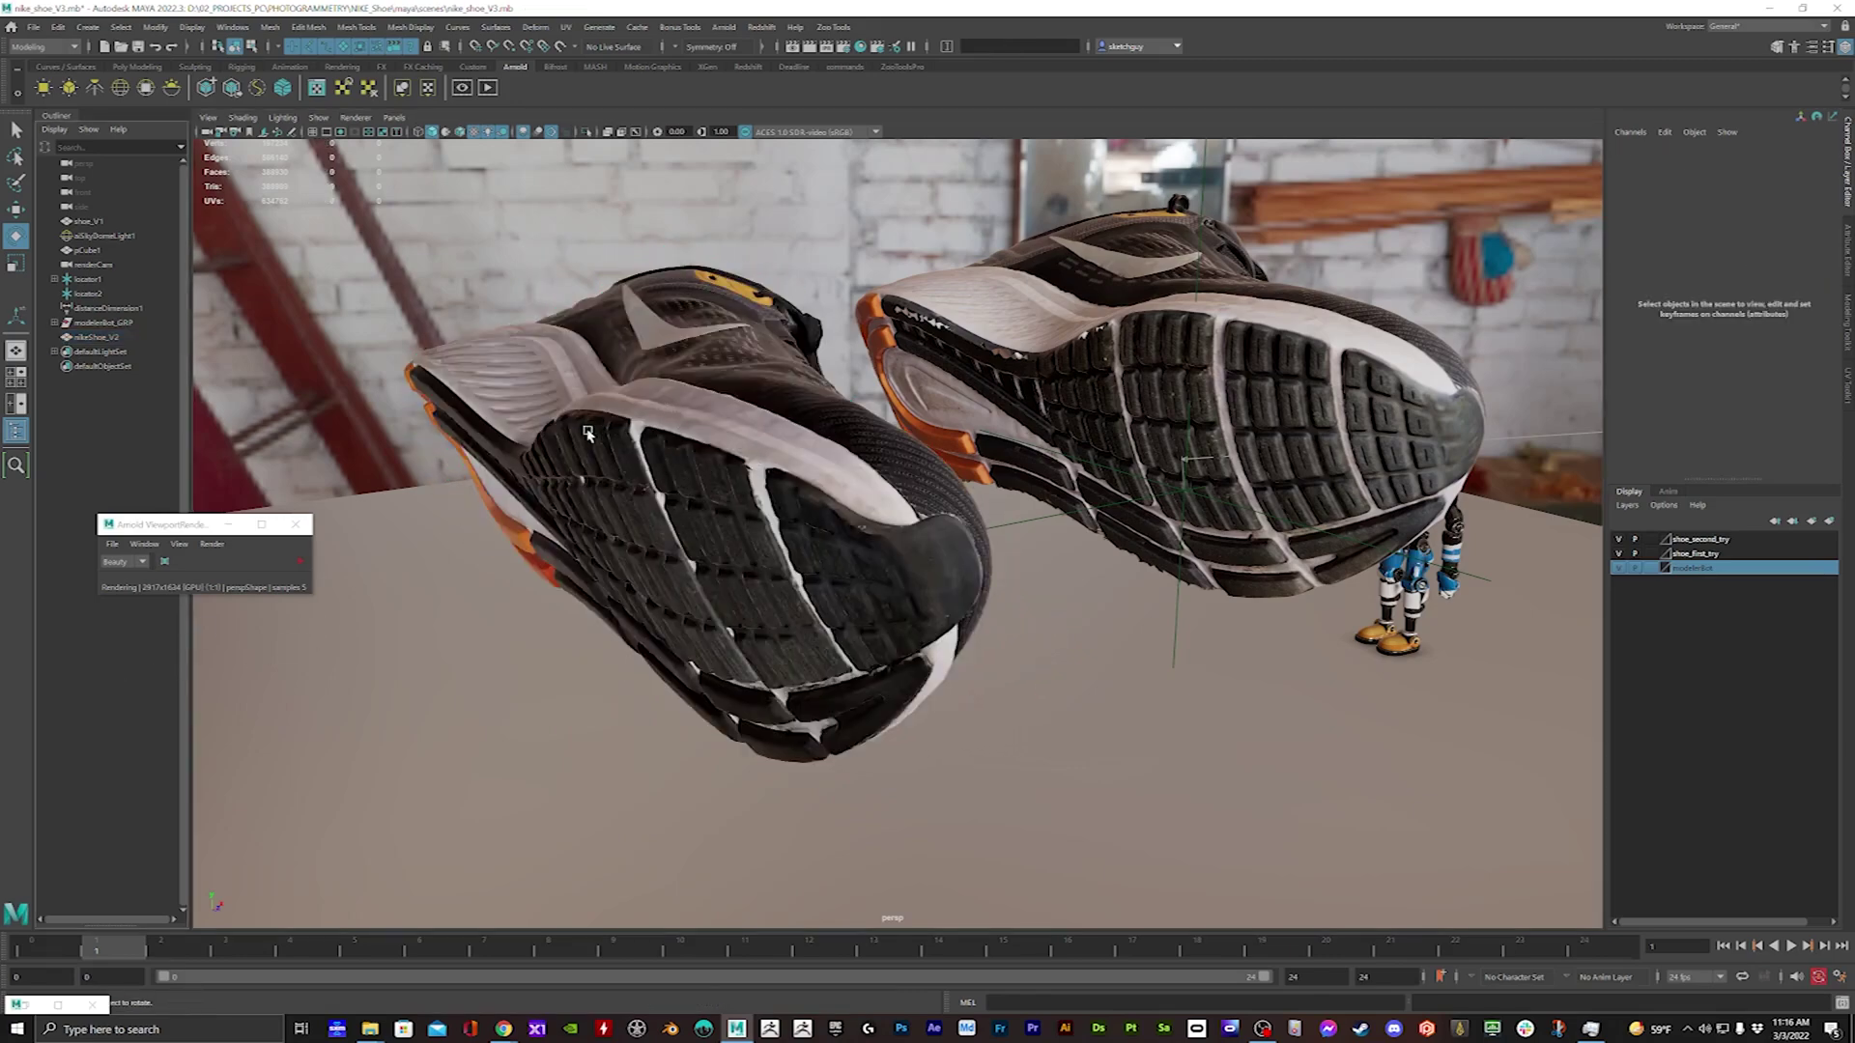
Examine the midsole texture, outsole treads and inner opening of the two scanned shoes up close
alt+drag(648, 488, 1014, 419)
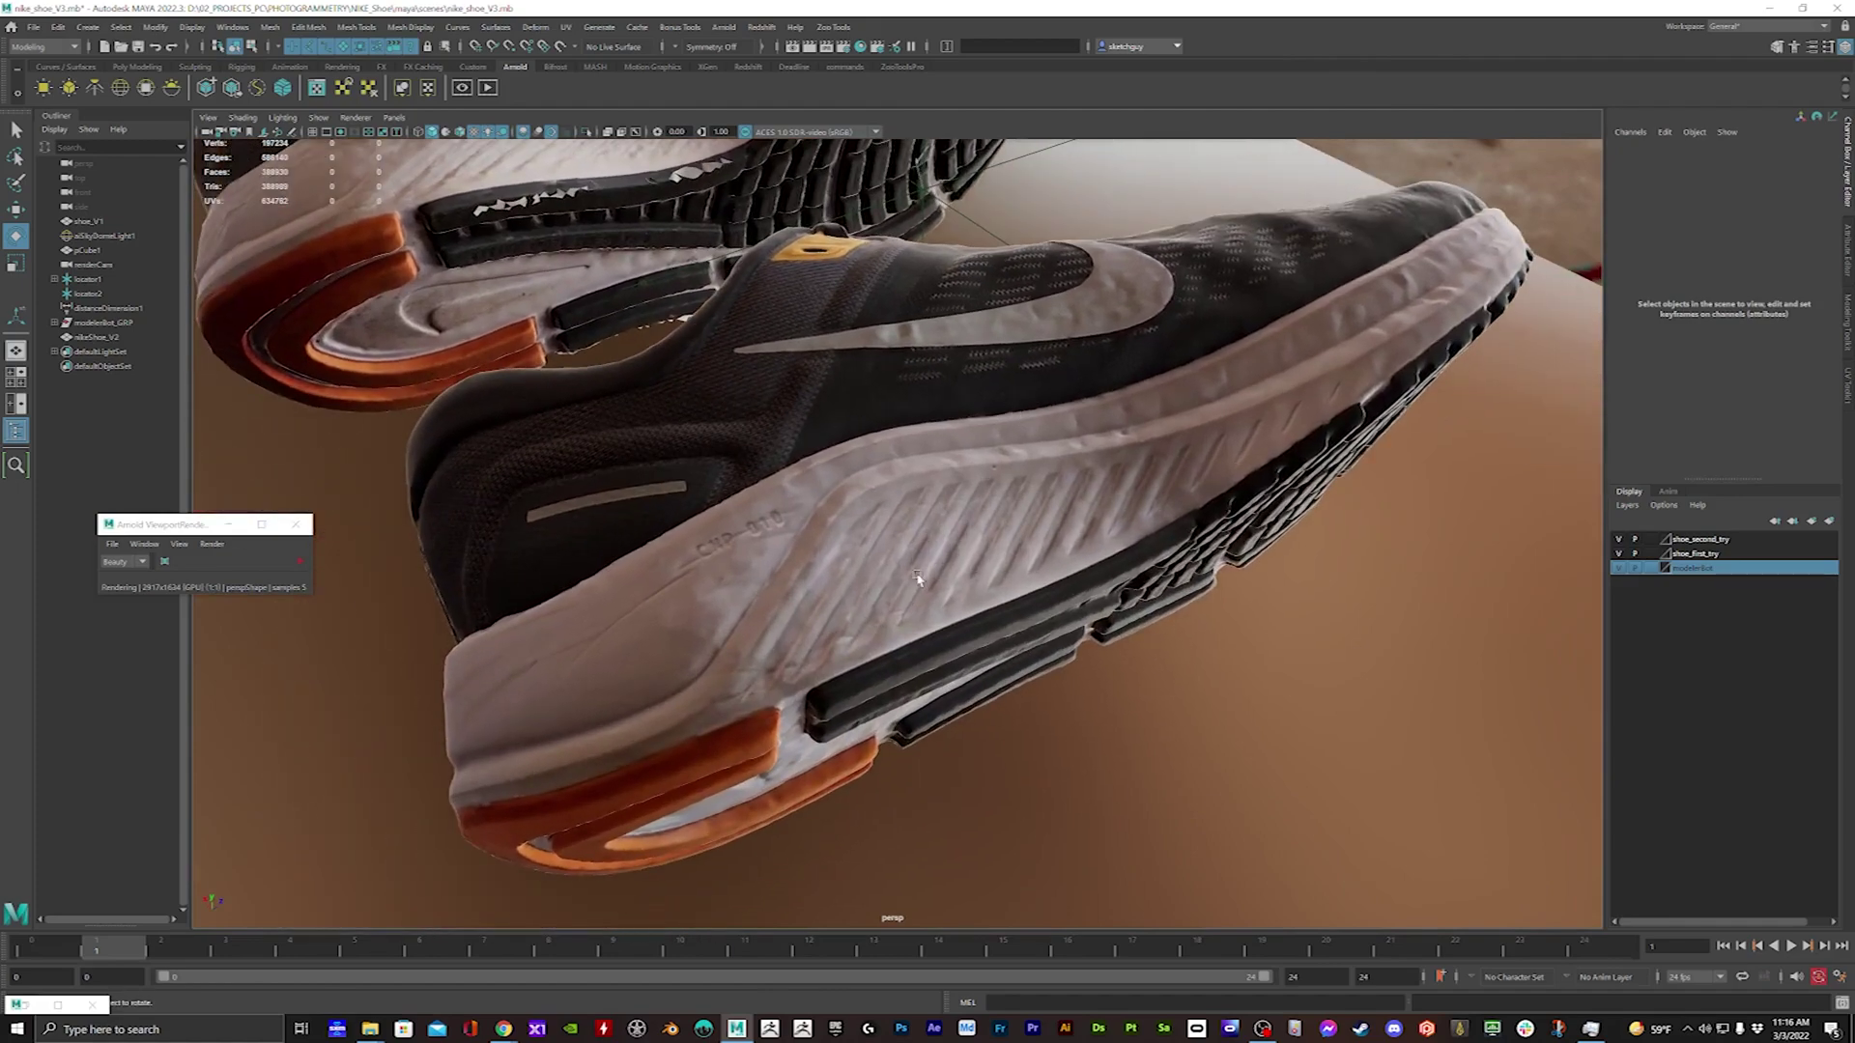
alt+drag(917, 577, 923, 545)
alt+right_drag(923, 544, 1261, 551)
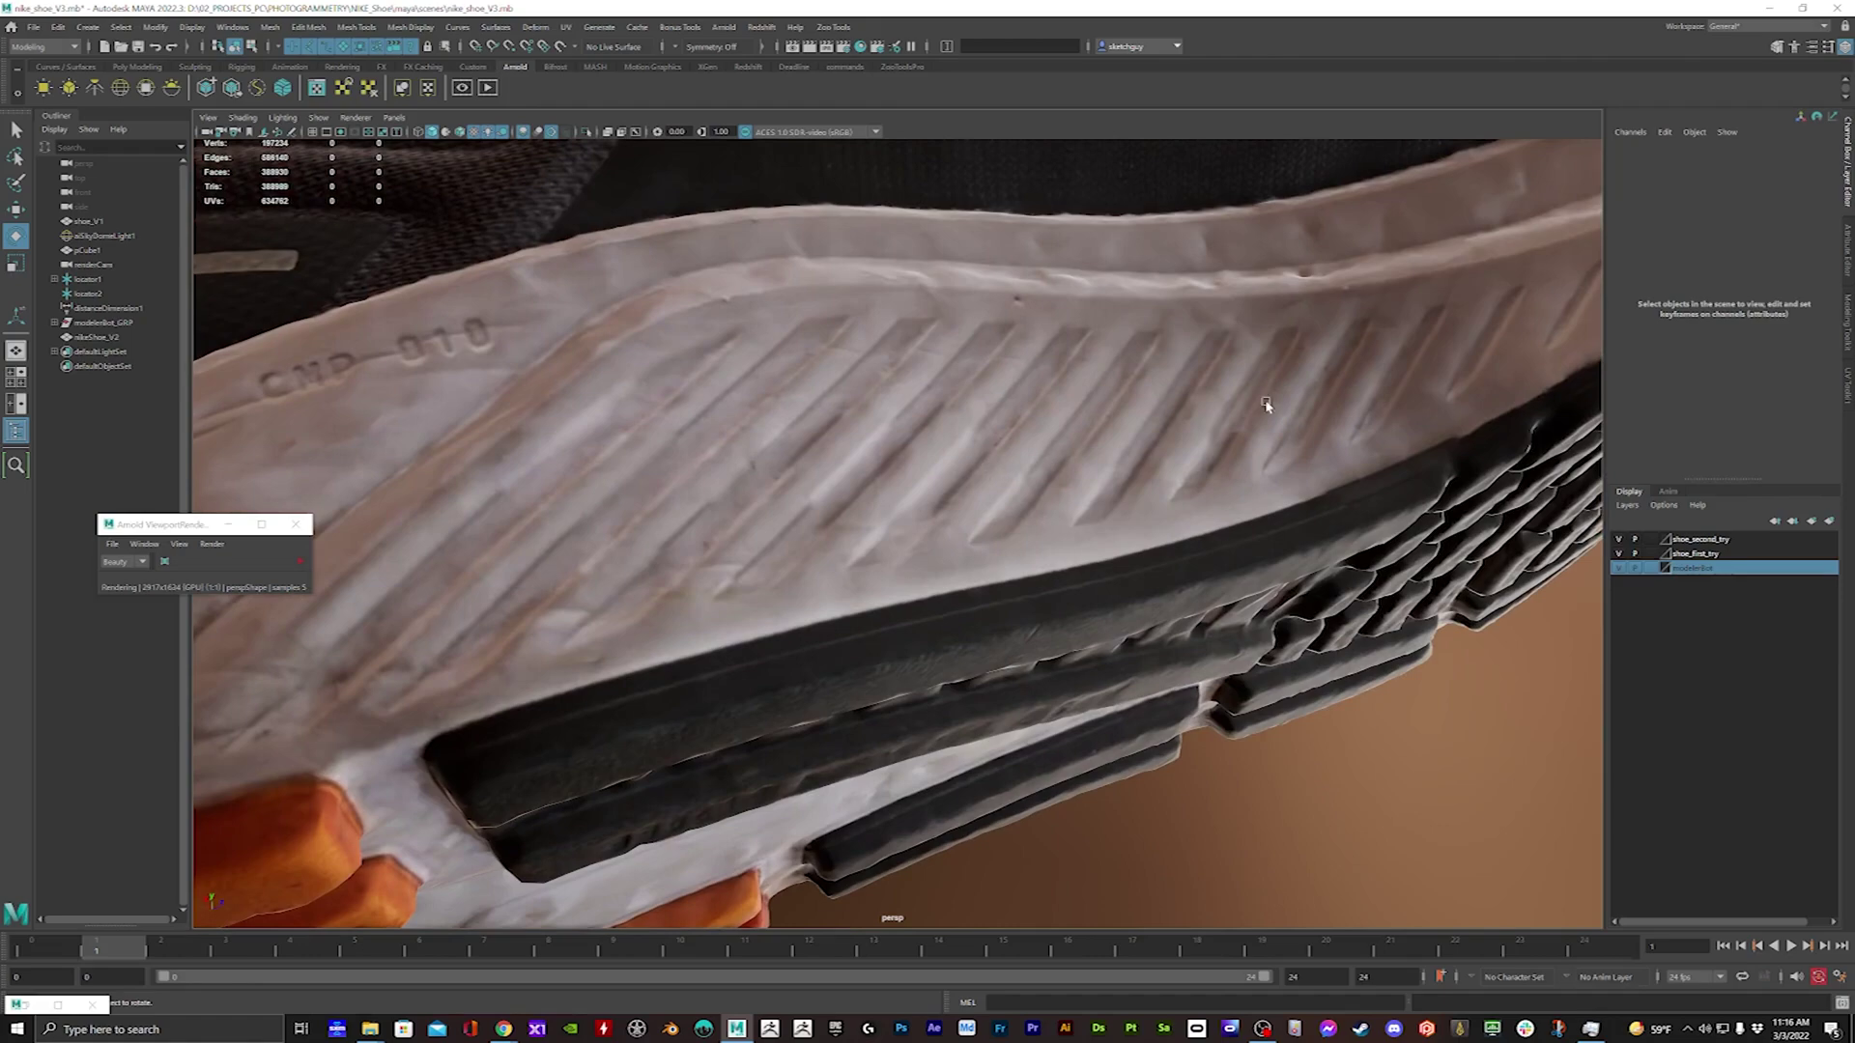
alt+drag(1084, 415, 1244, 334)
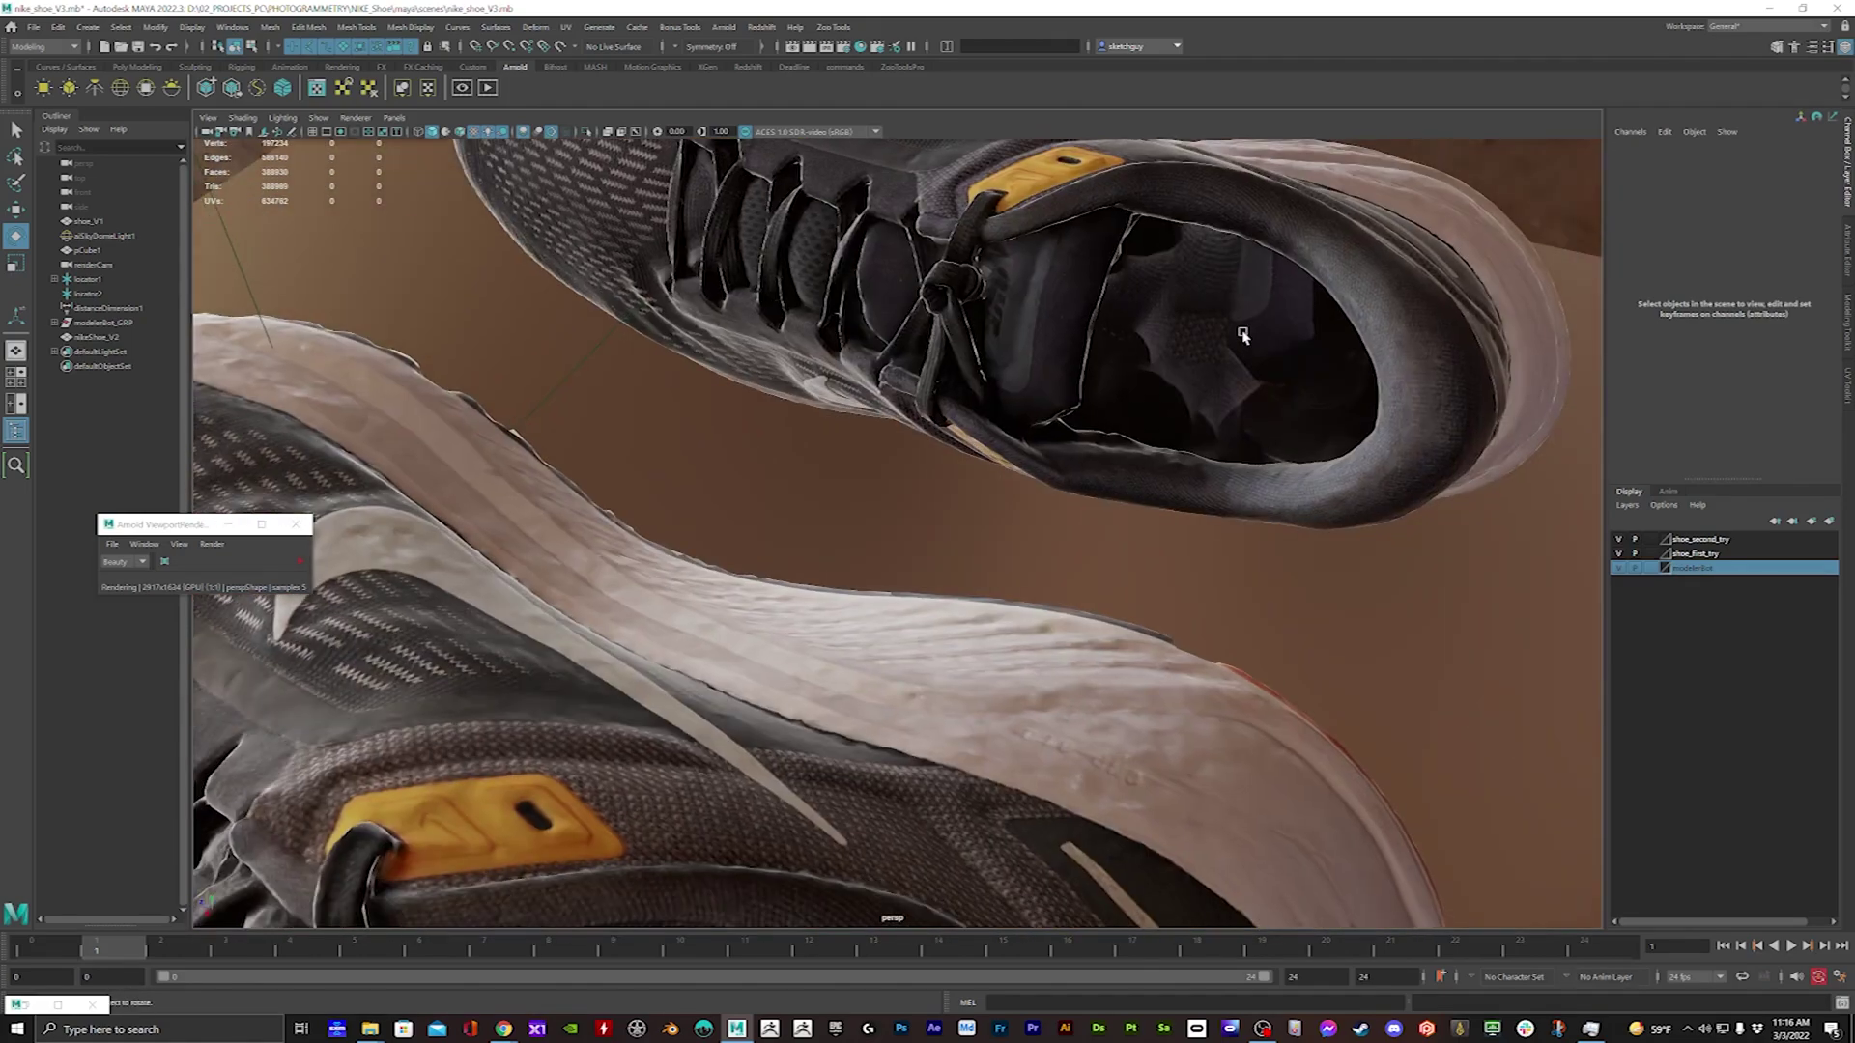
alt+drag(1169, 402, 904, 537)
Undo the moves and rotations of both shoes
key(ctrl+z)
key(ctrl+z)
key(ctrl+z)
key(ctrl+z)
key(ctrl+z)
key(ctrl+z)
key(ctrl+z)
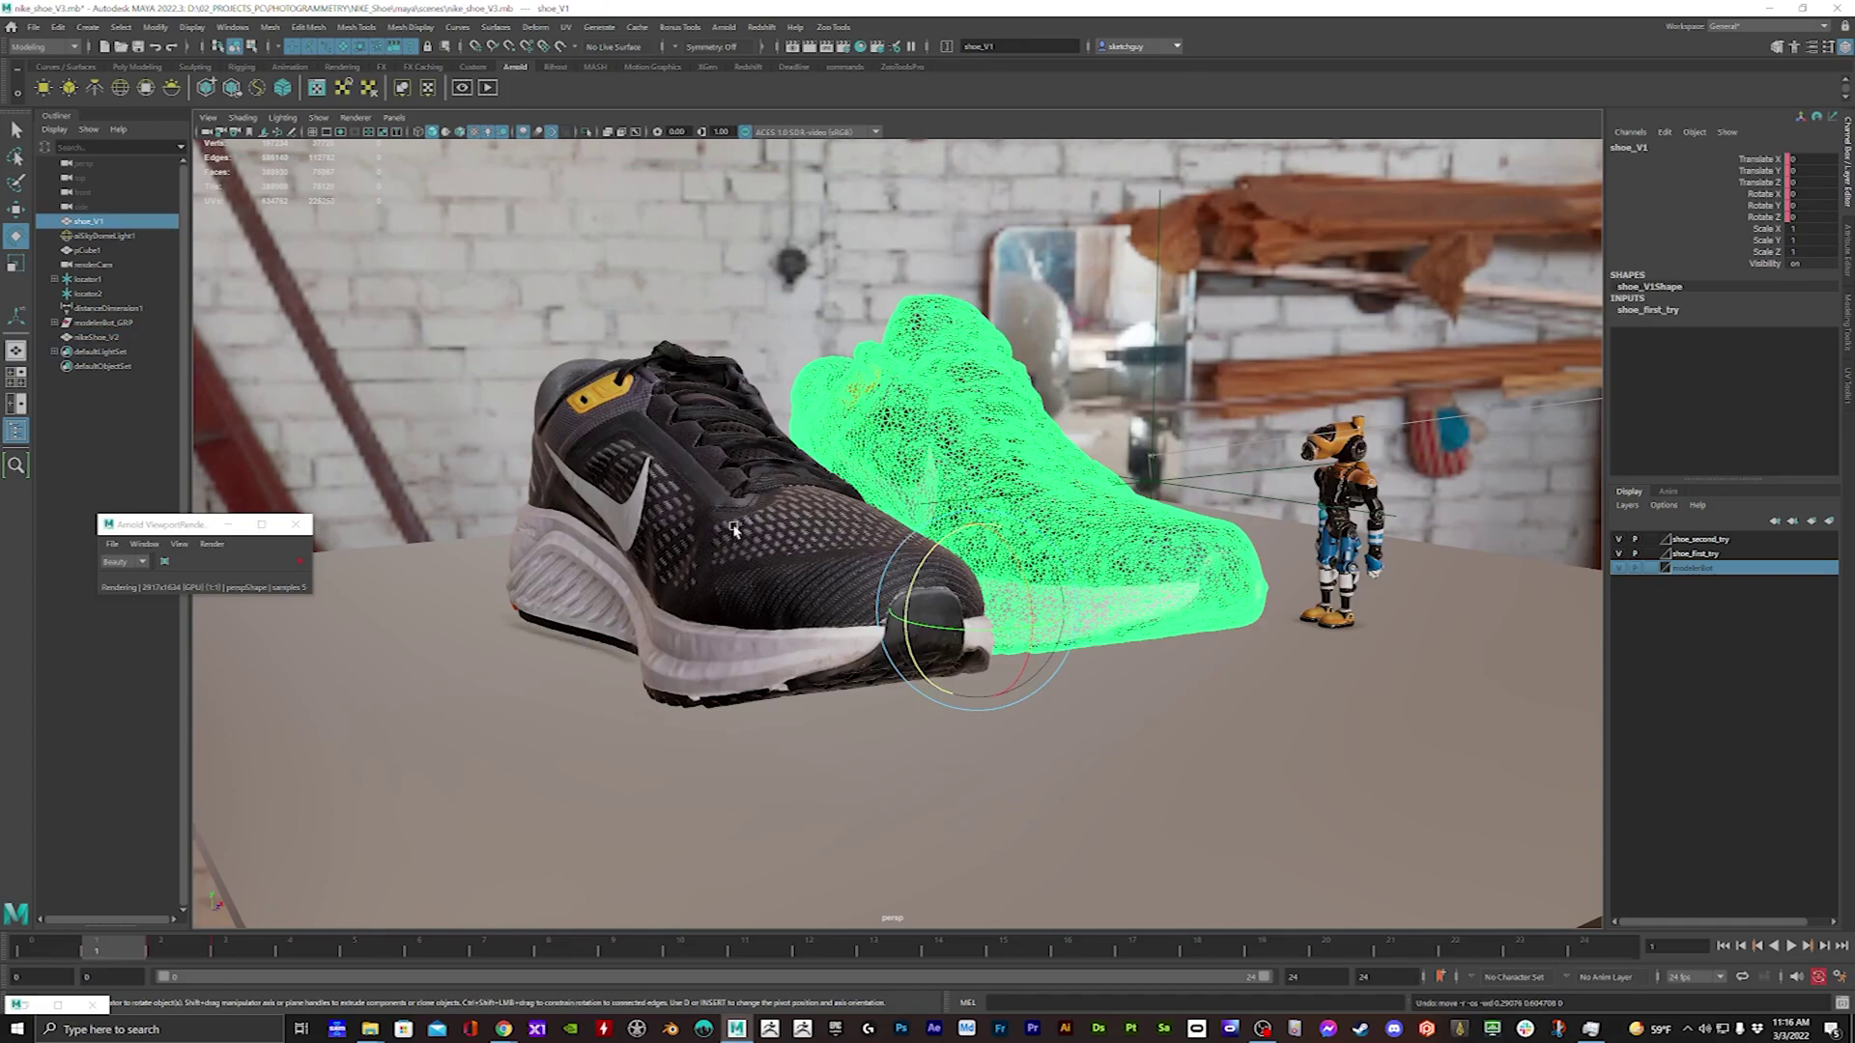
key(ctrl+z)
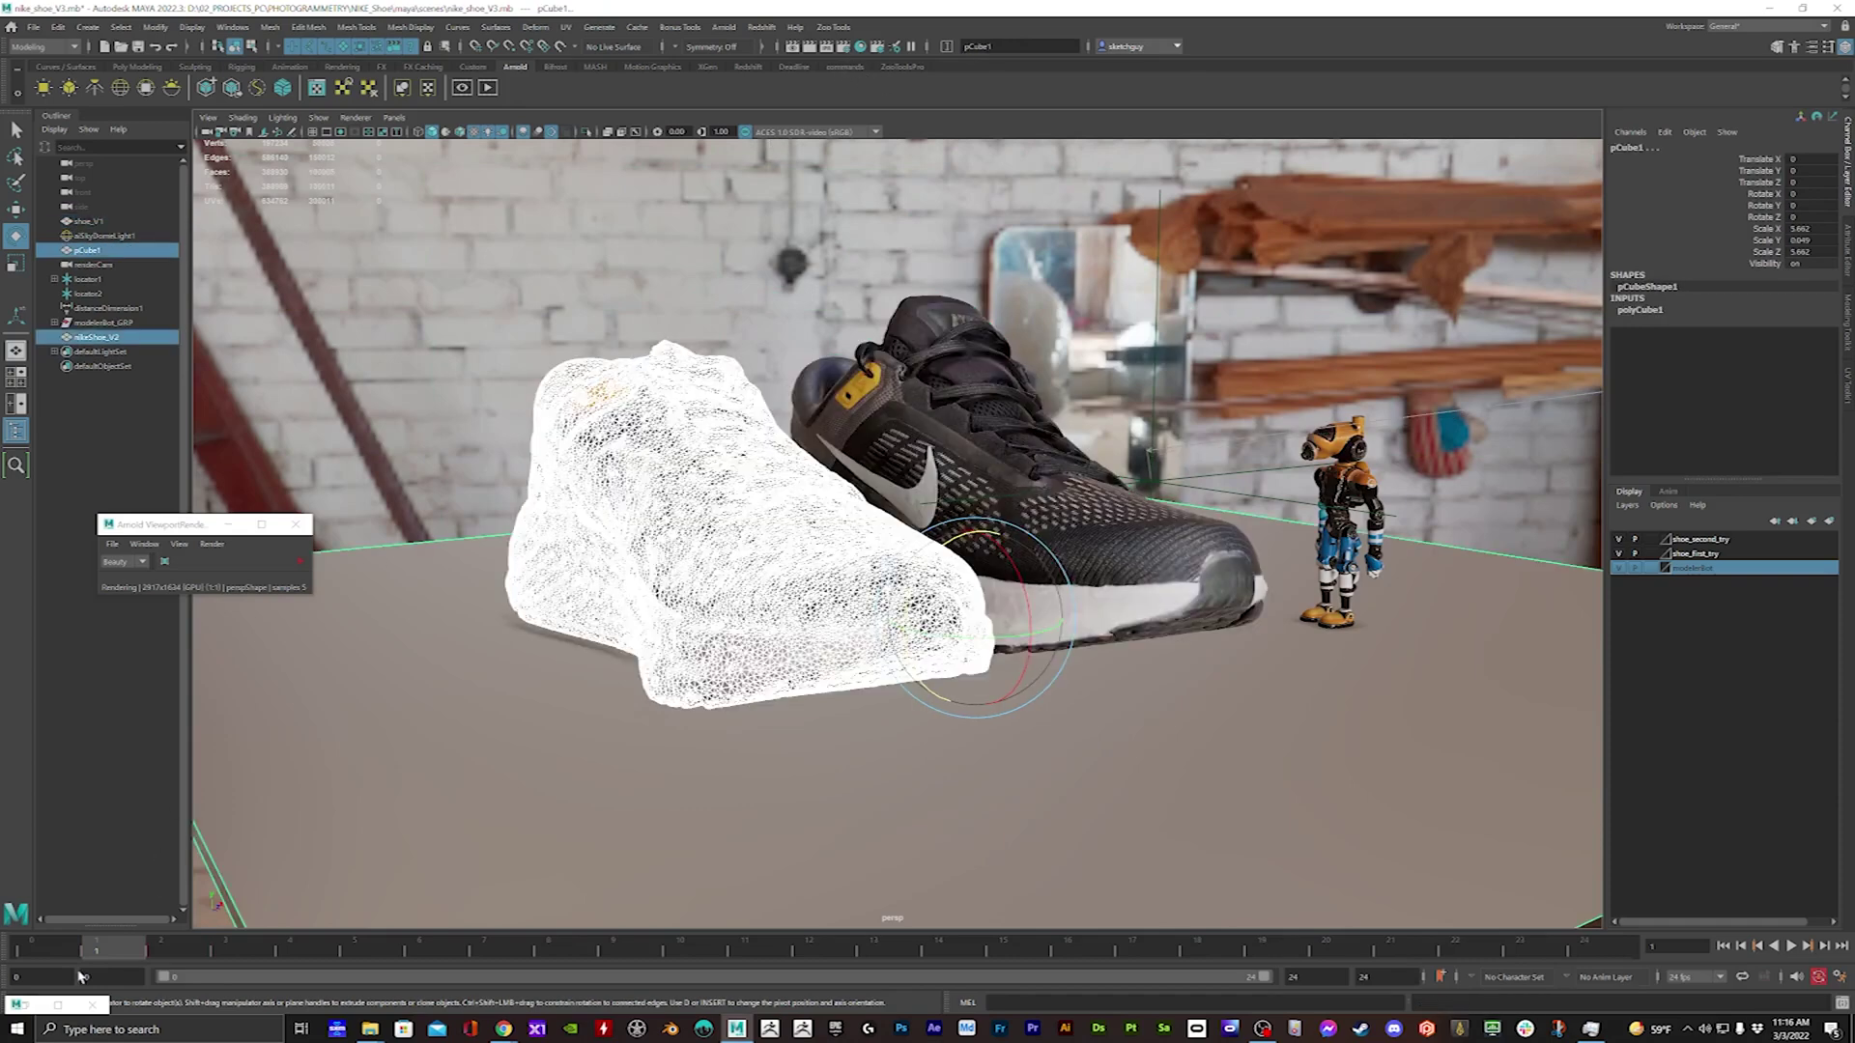
Examine the normal map file node and bump2d node of the shoeV2 material in Hypershade
click(25, 1005)
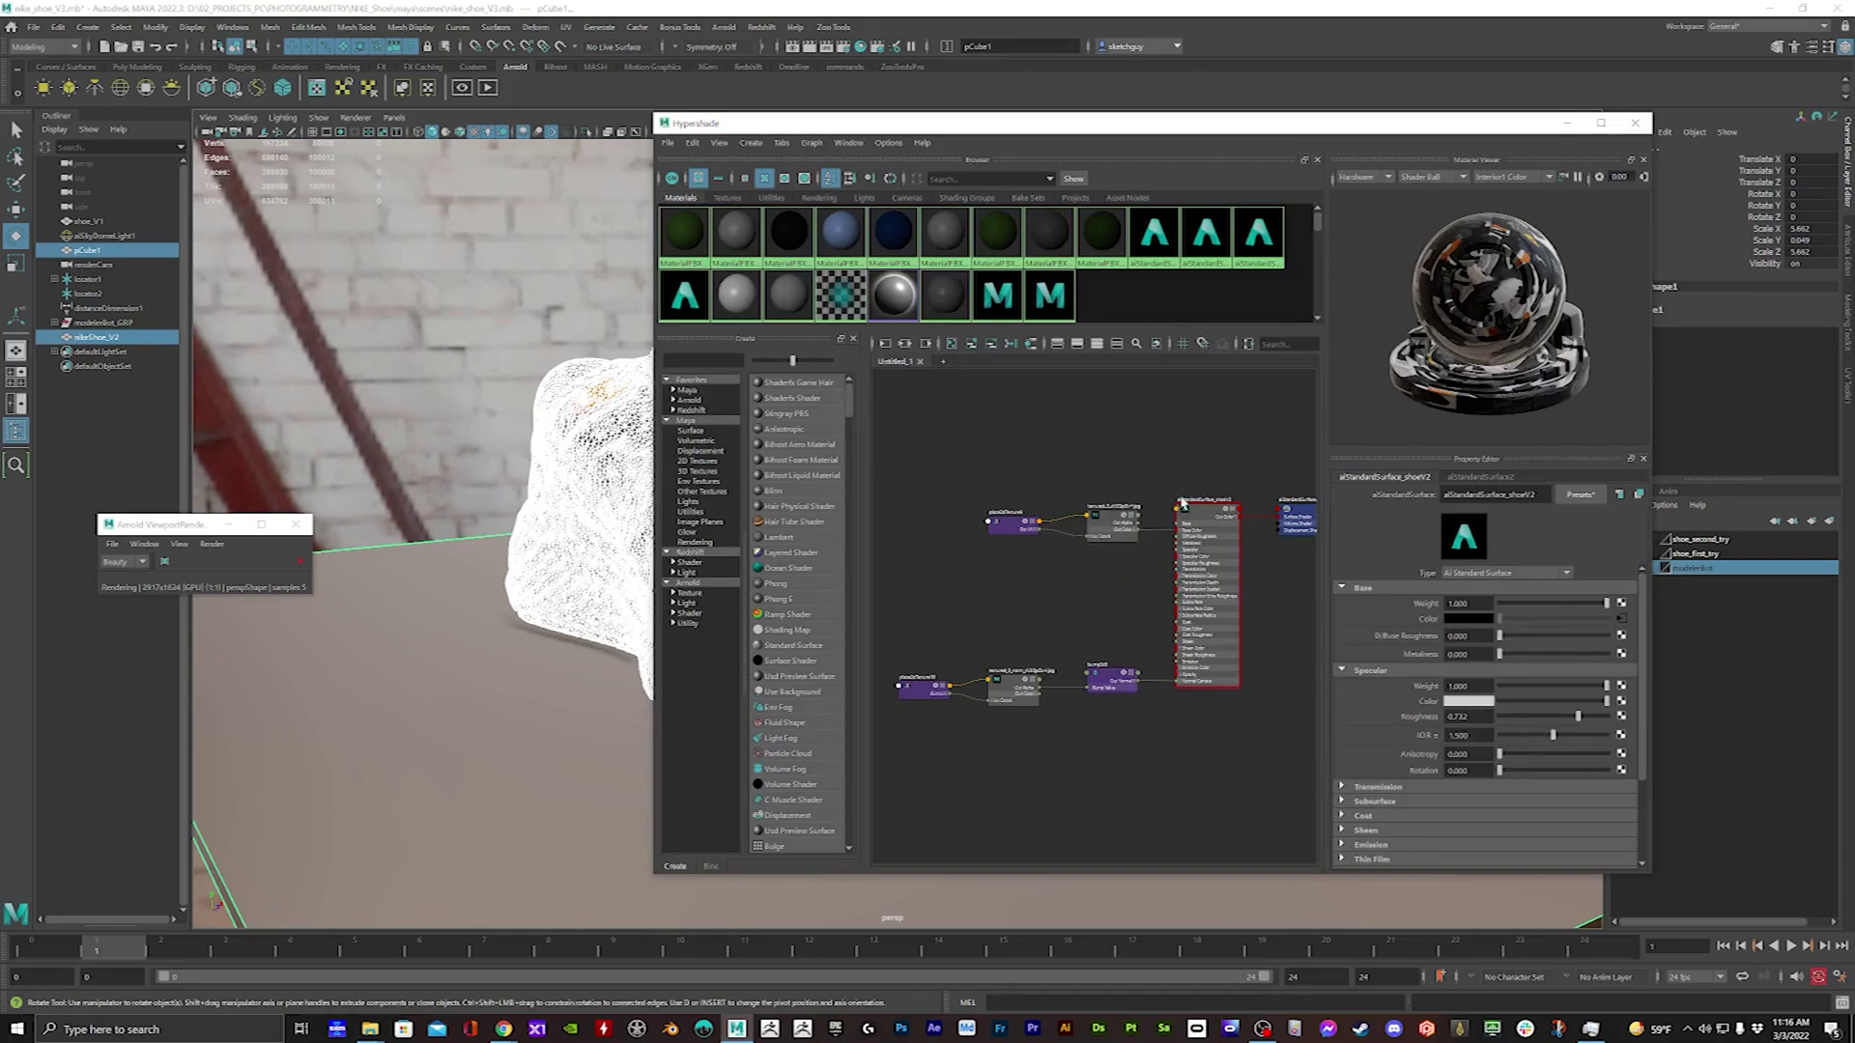
click(1177, 407)
click(1011, 687)
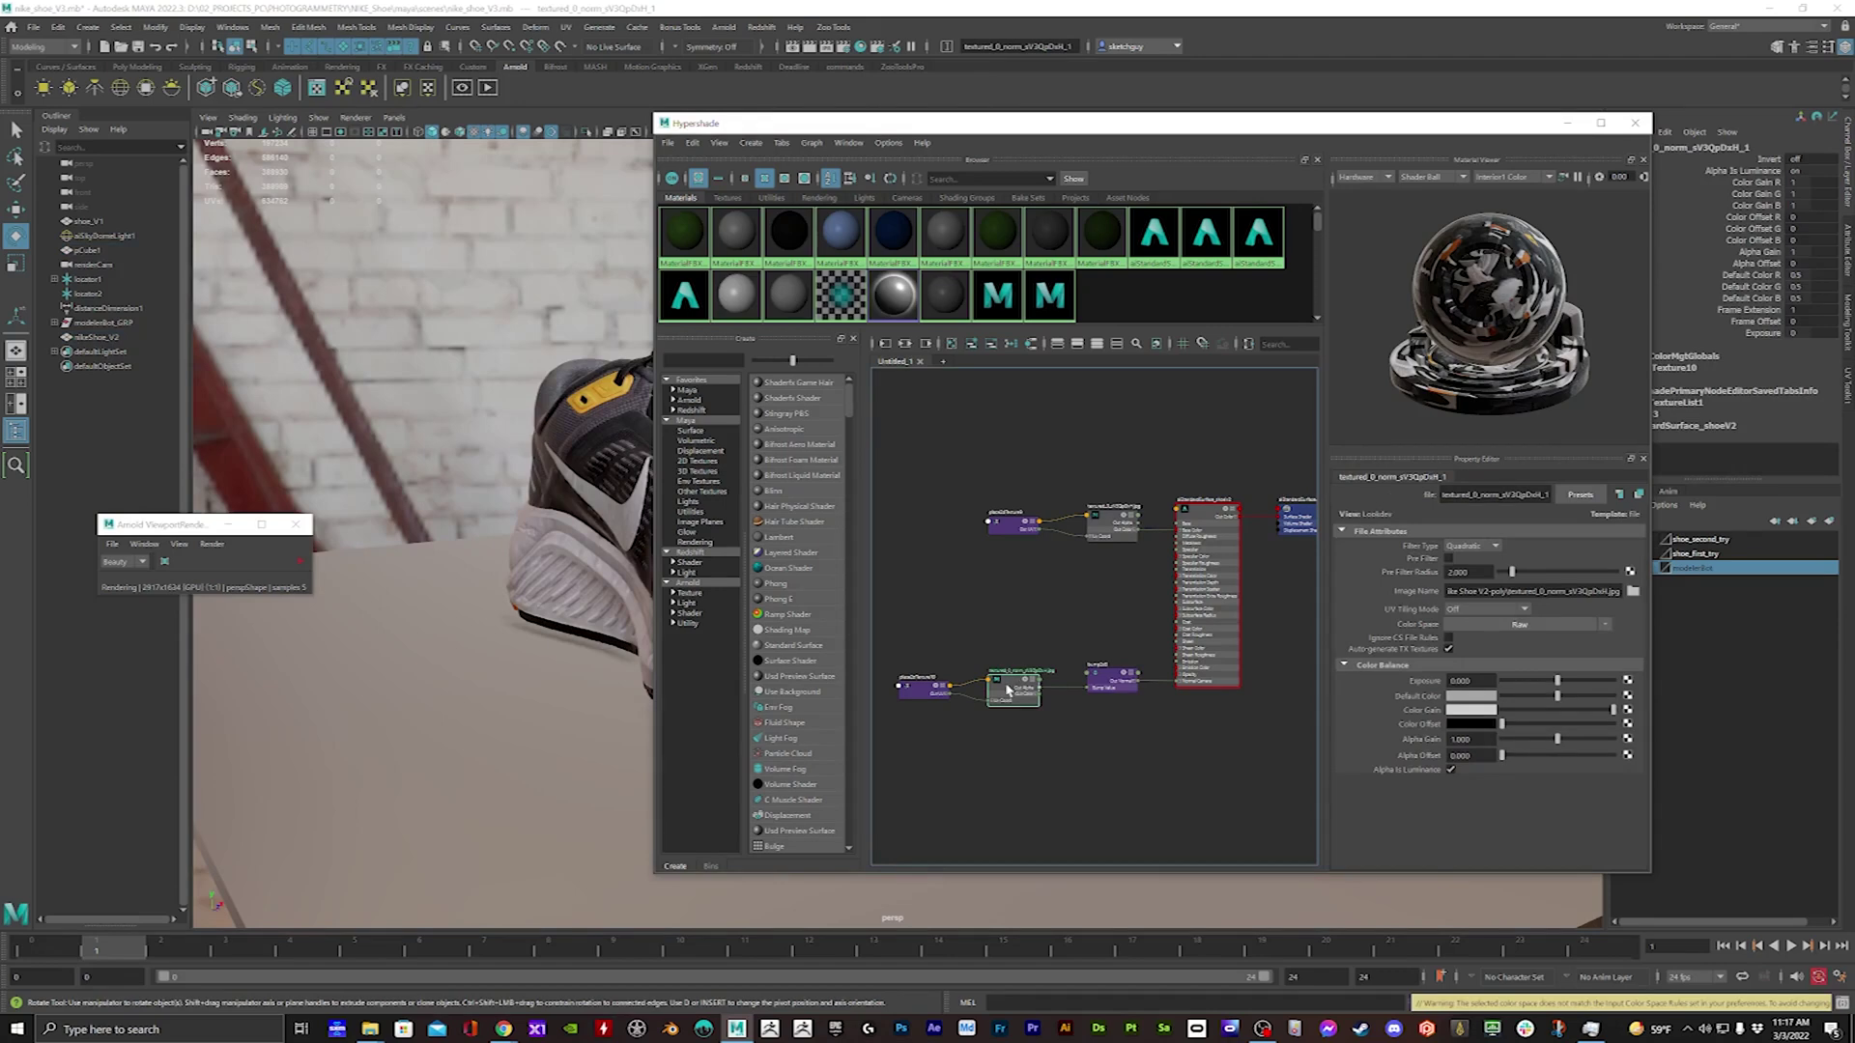
click(1109, 673)
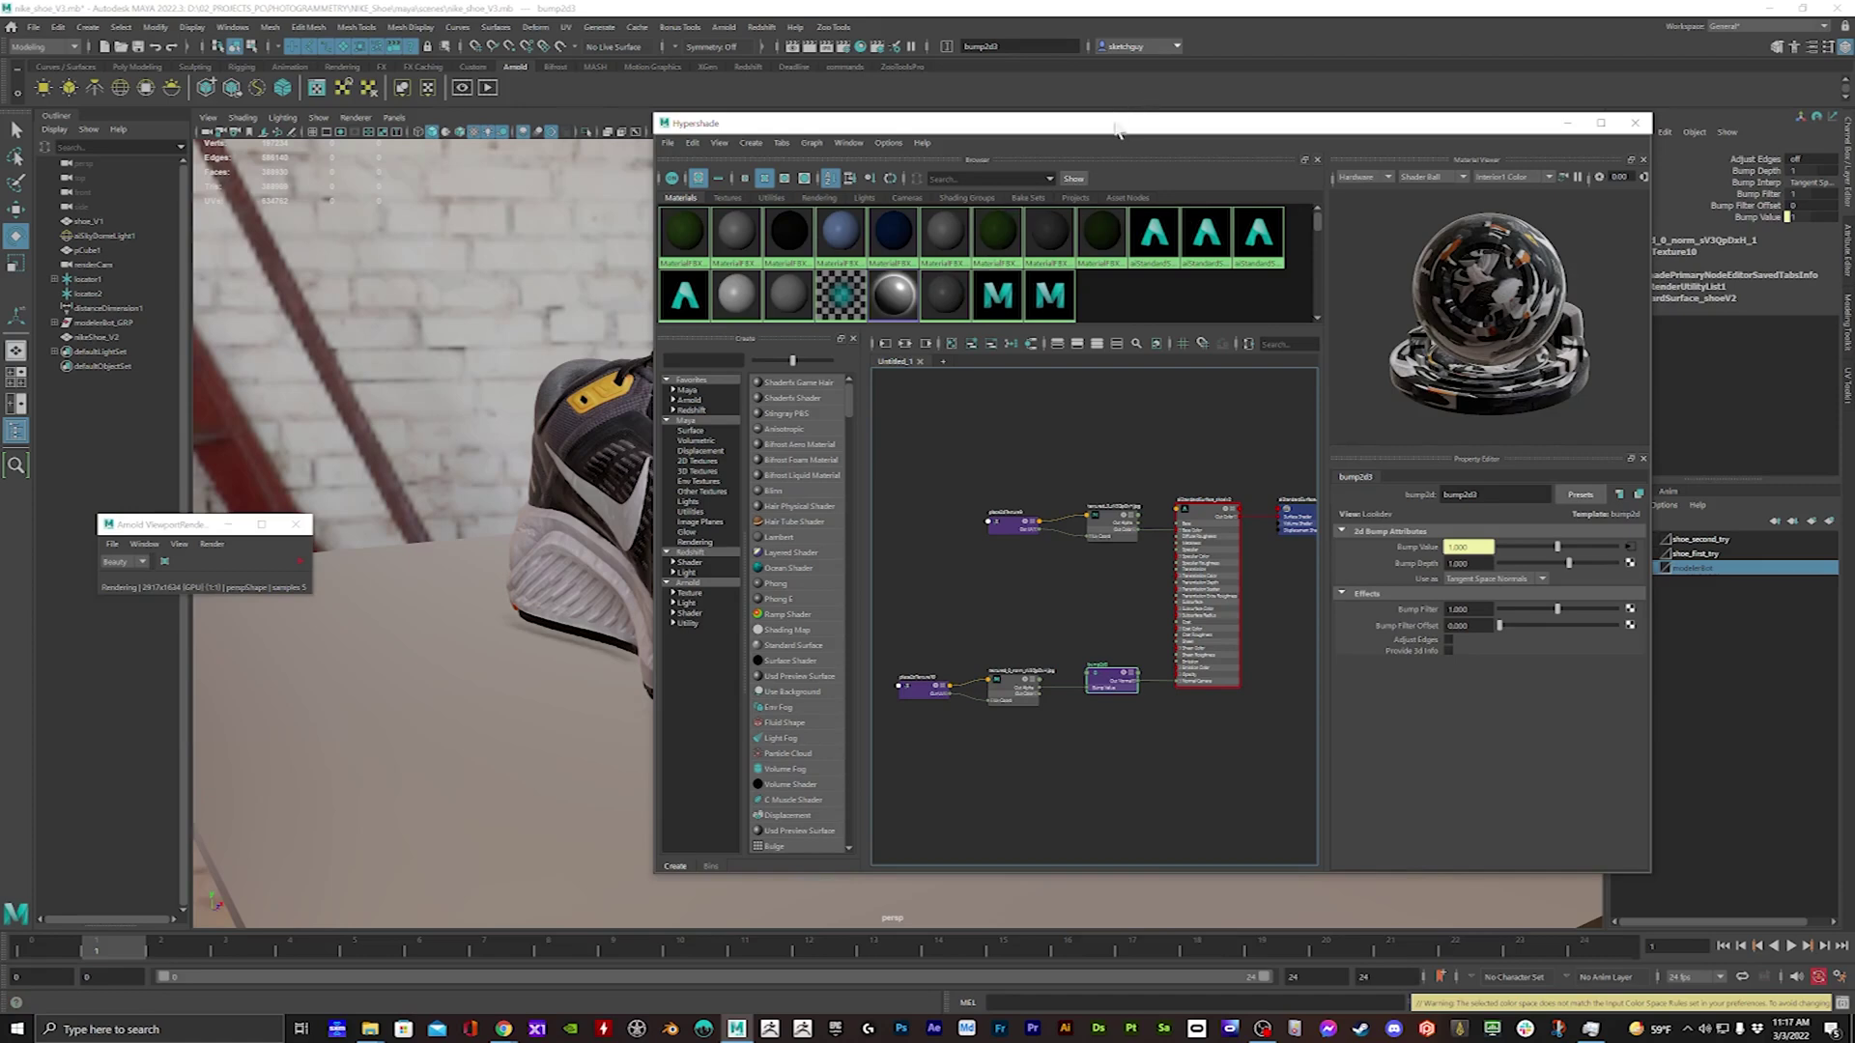
drag(1118, 132, 1274, 621)
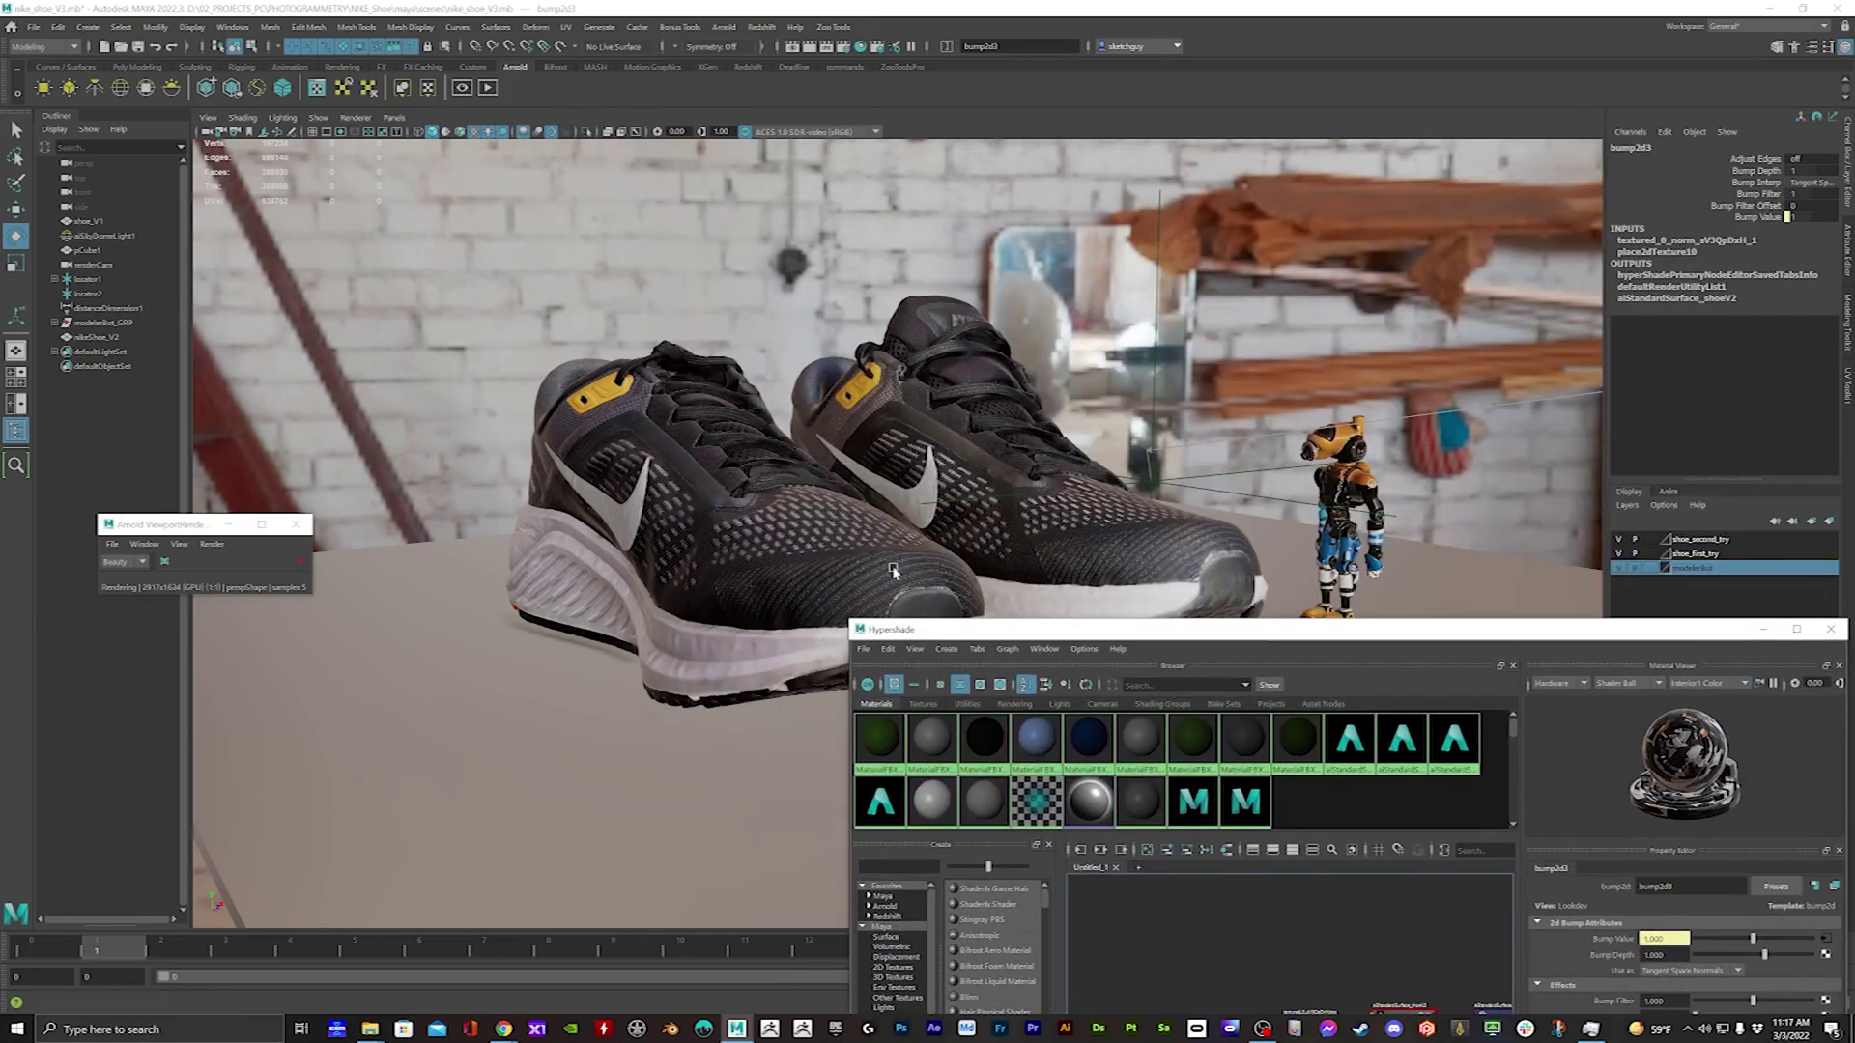
Locate the Soften Edge command for the nikeShoe_V2 mesh without applying it, and close Hypershade
click(836, 563)
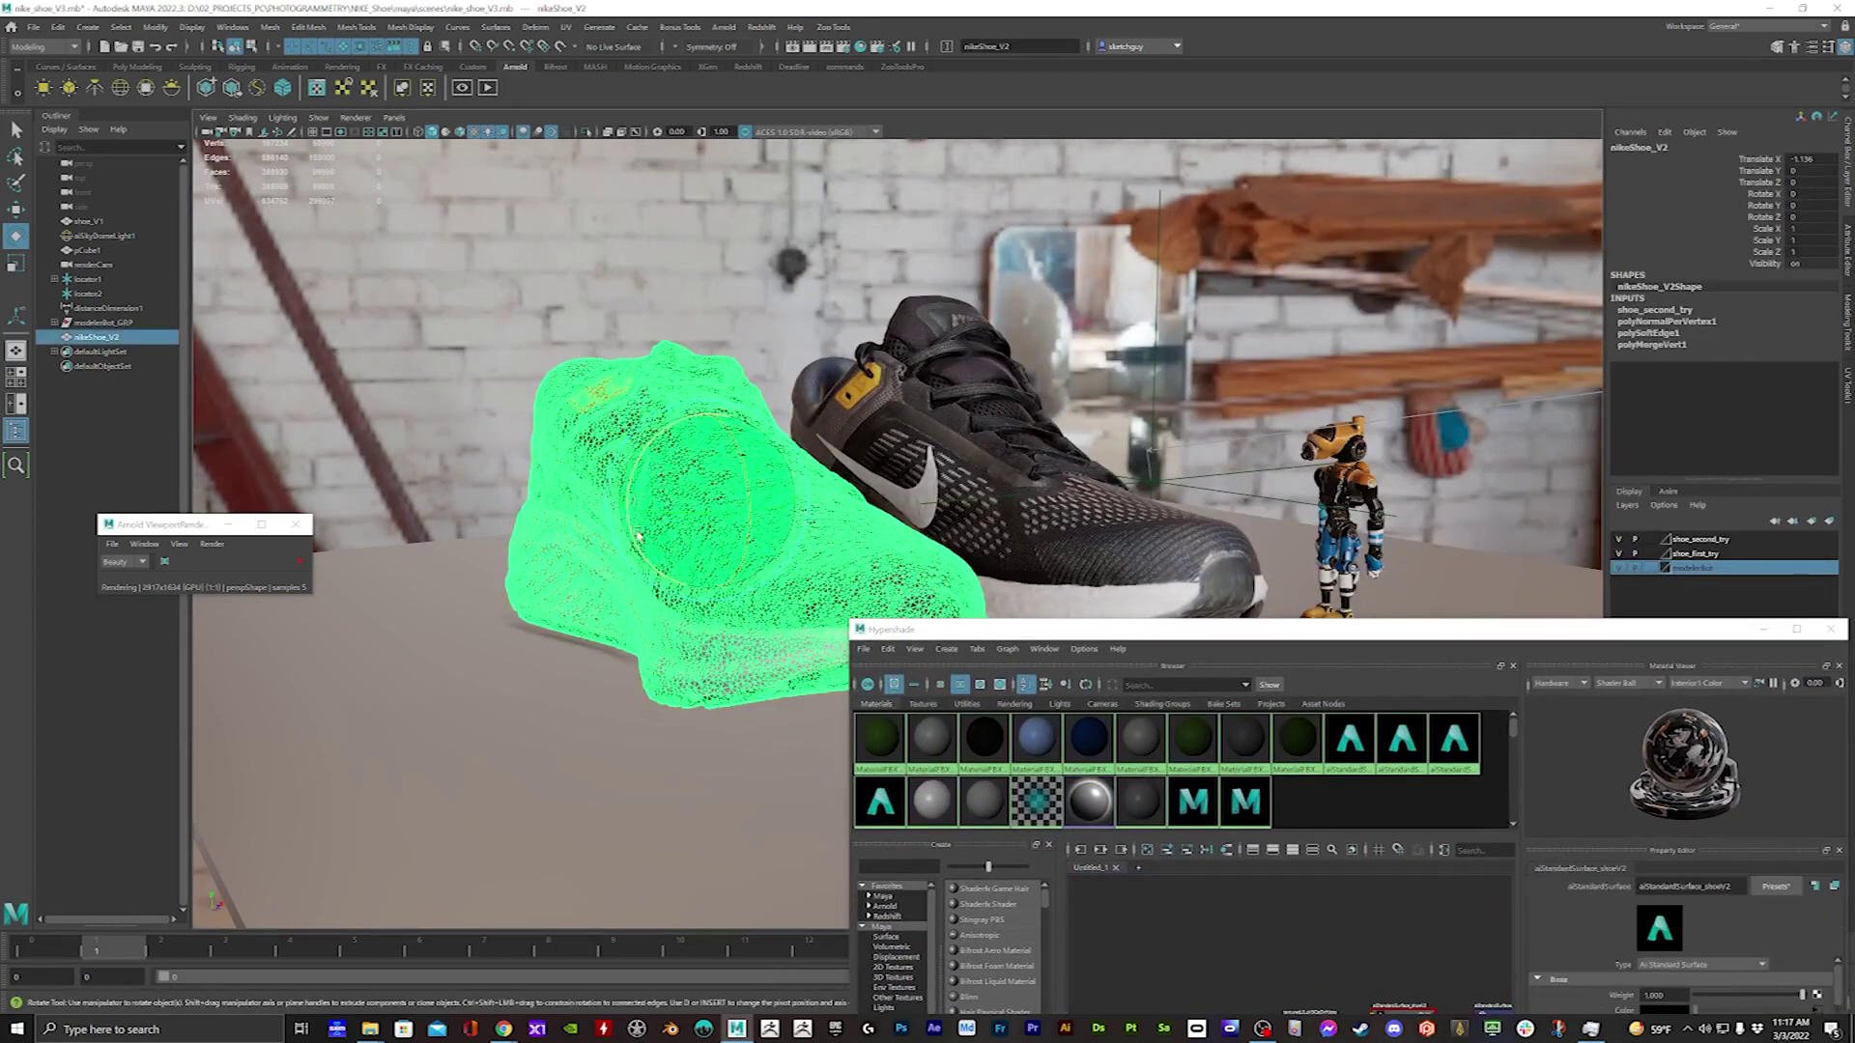
click(352, 29)
mouse_move(423, 32)
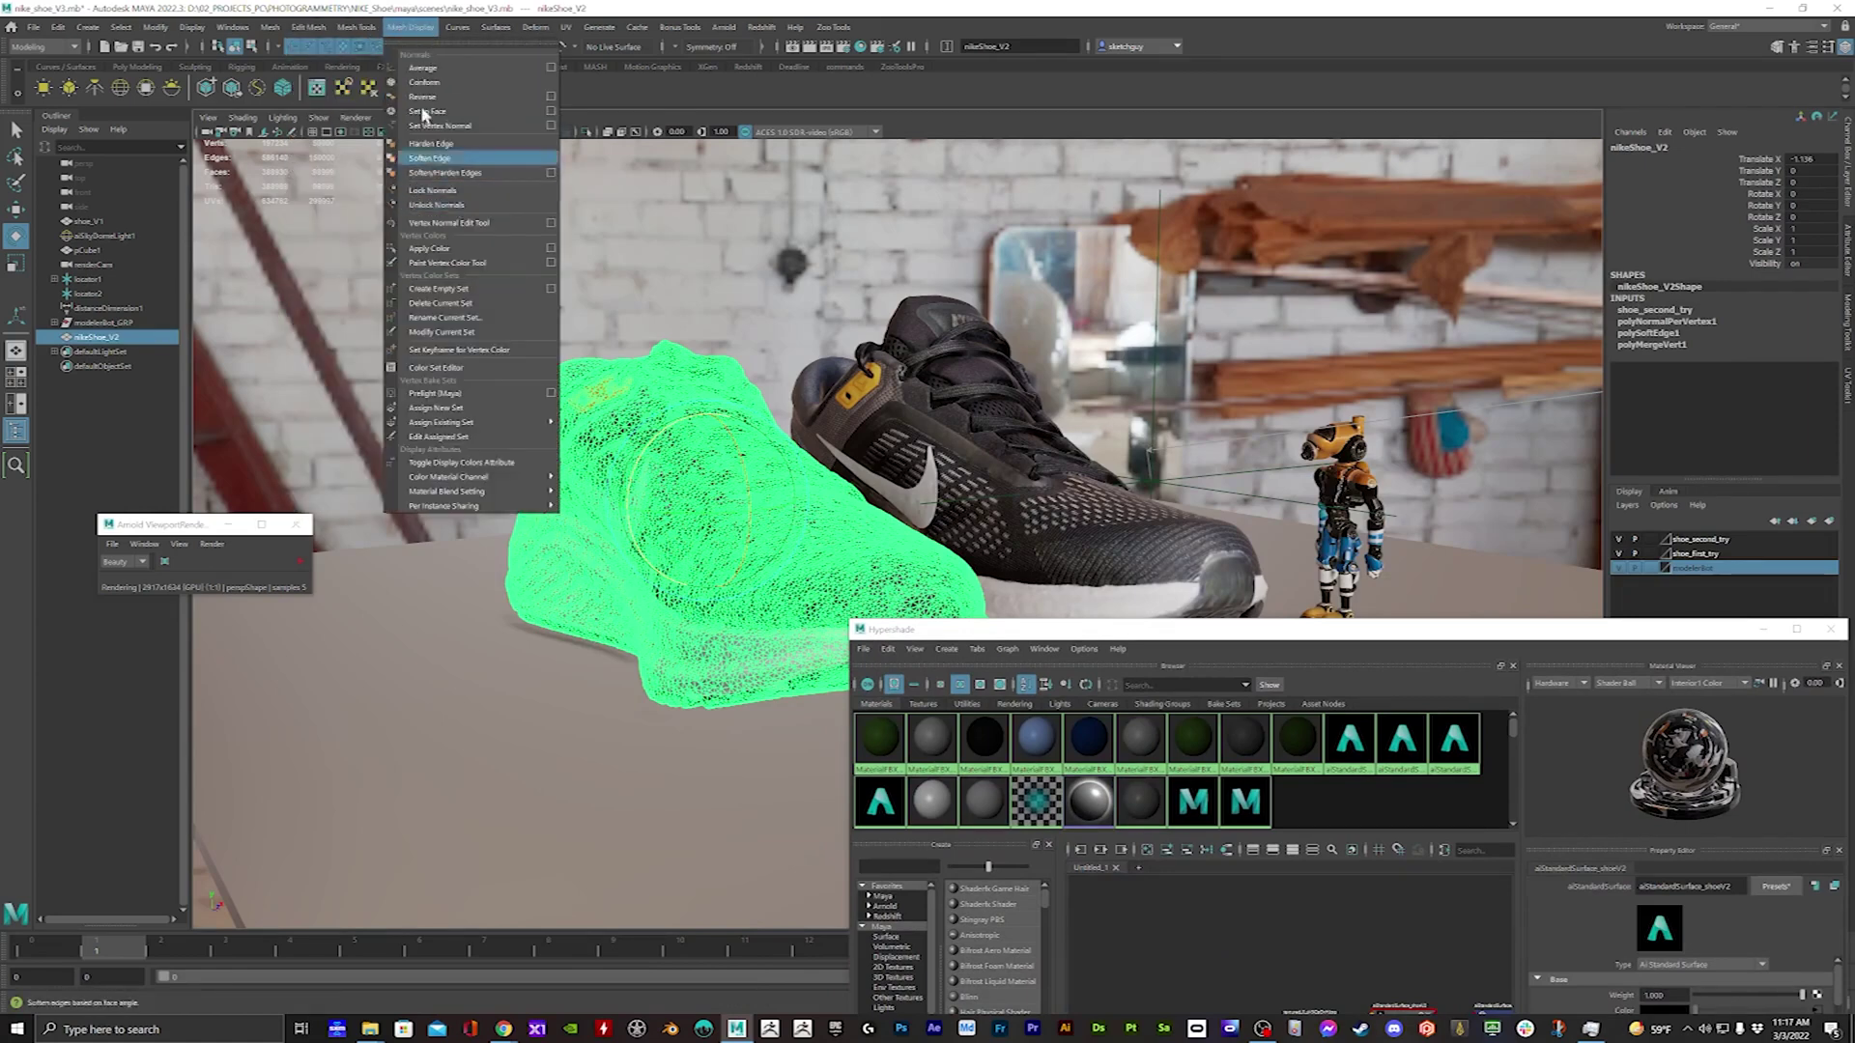
click(677, 16)
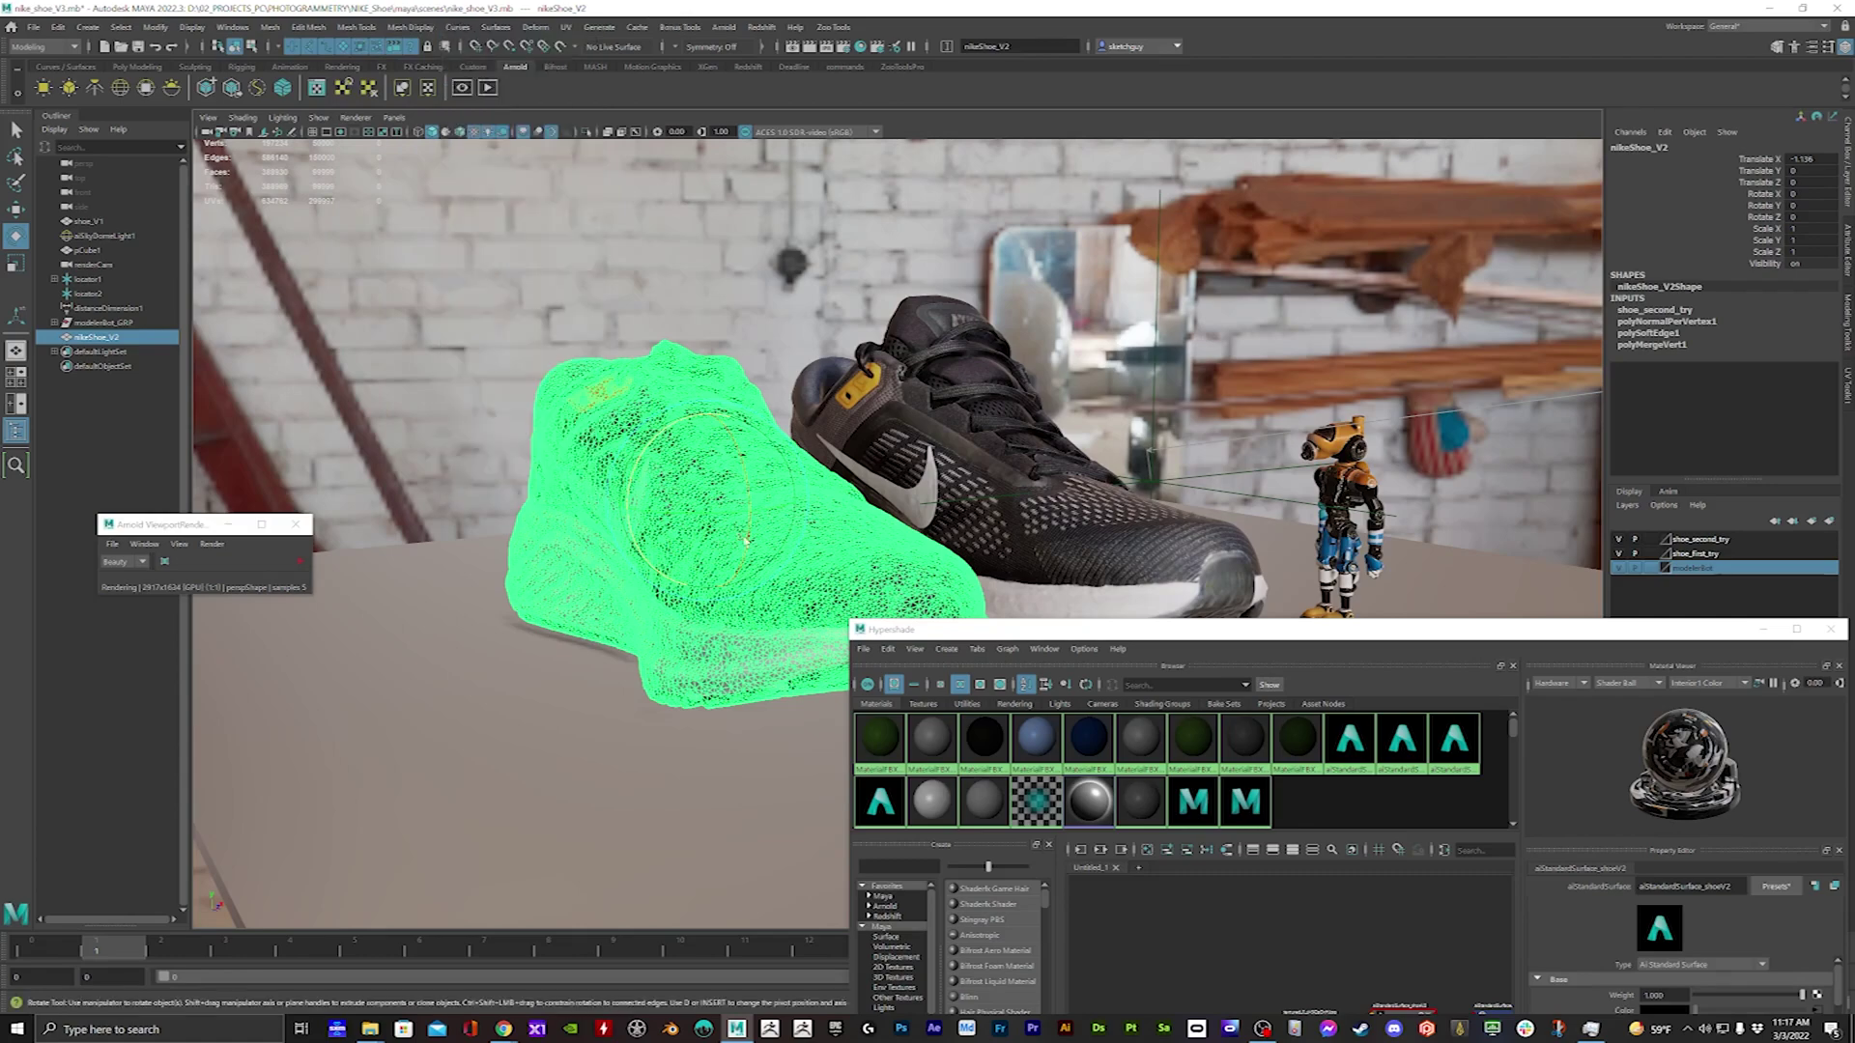
click(153, 644)
drag(1667, 642, 1218, 270)
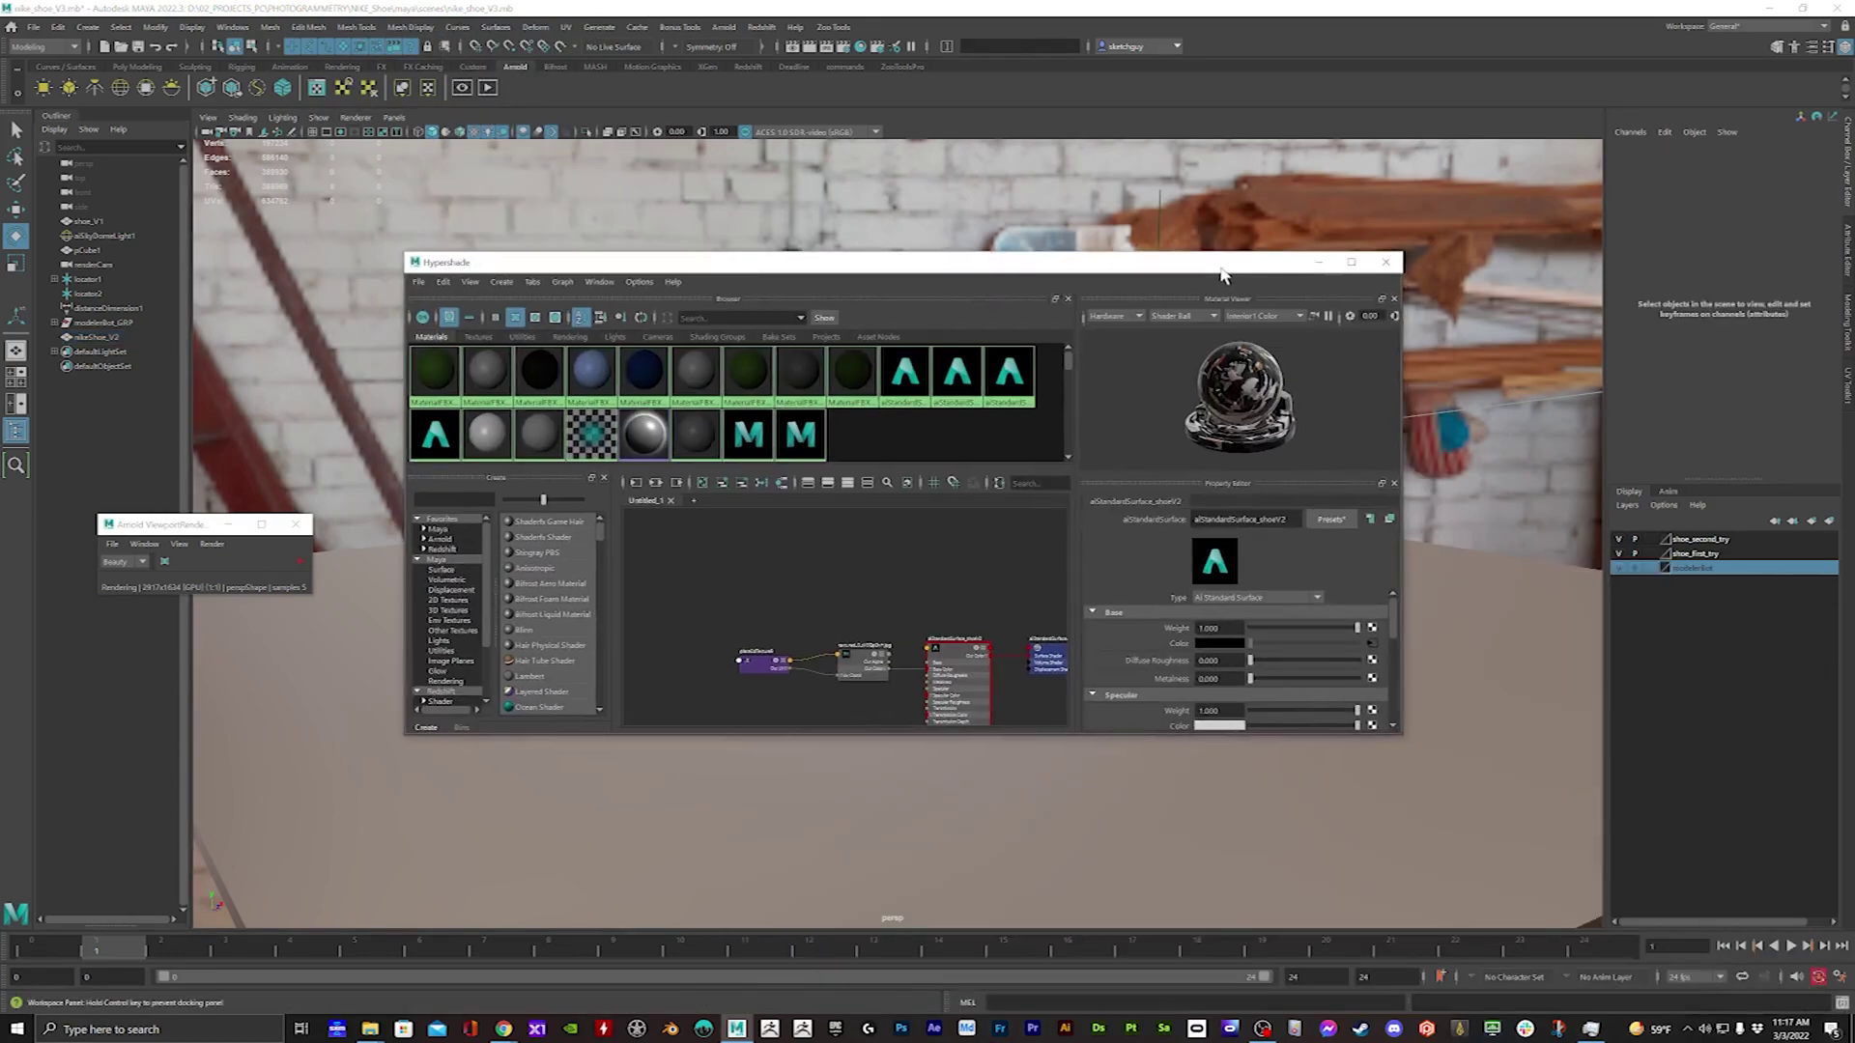
click(1387, 264)
Return to the four-view layout, show renderCam in the large viewport and start the Arnold viewport render
alt+drag(1085, 678, 1088, 611)
scroll(1099, 601, up, 3)
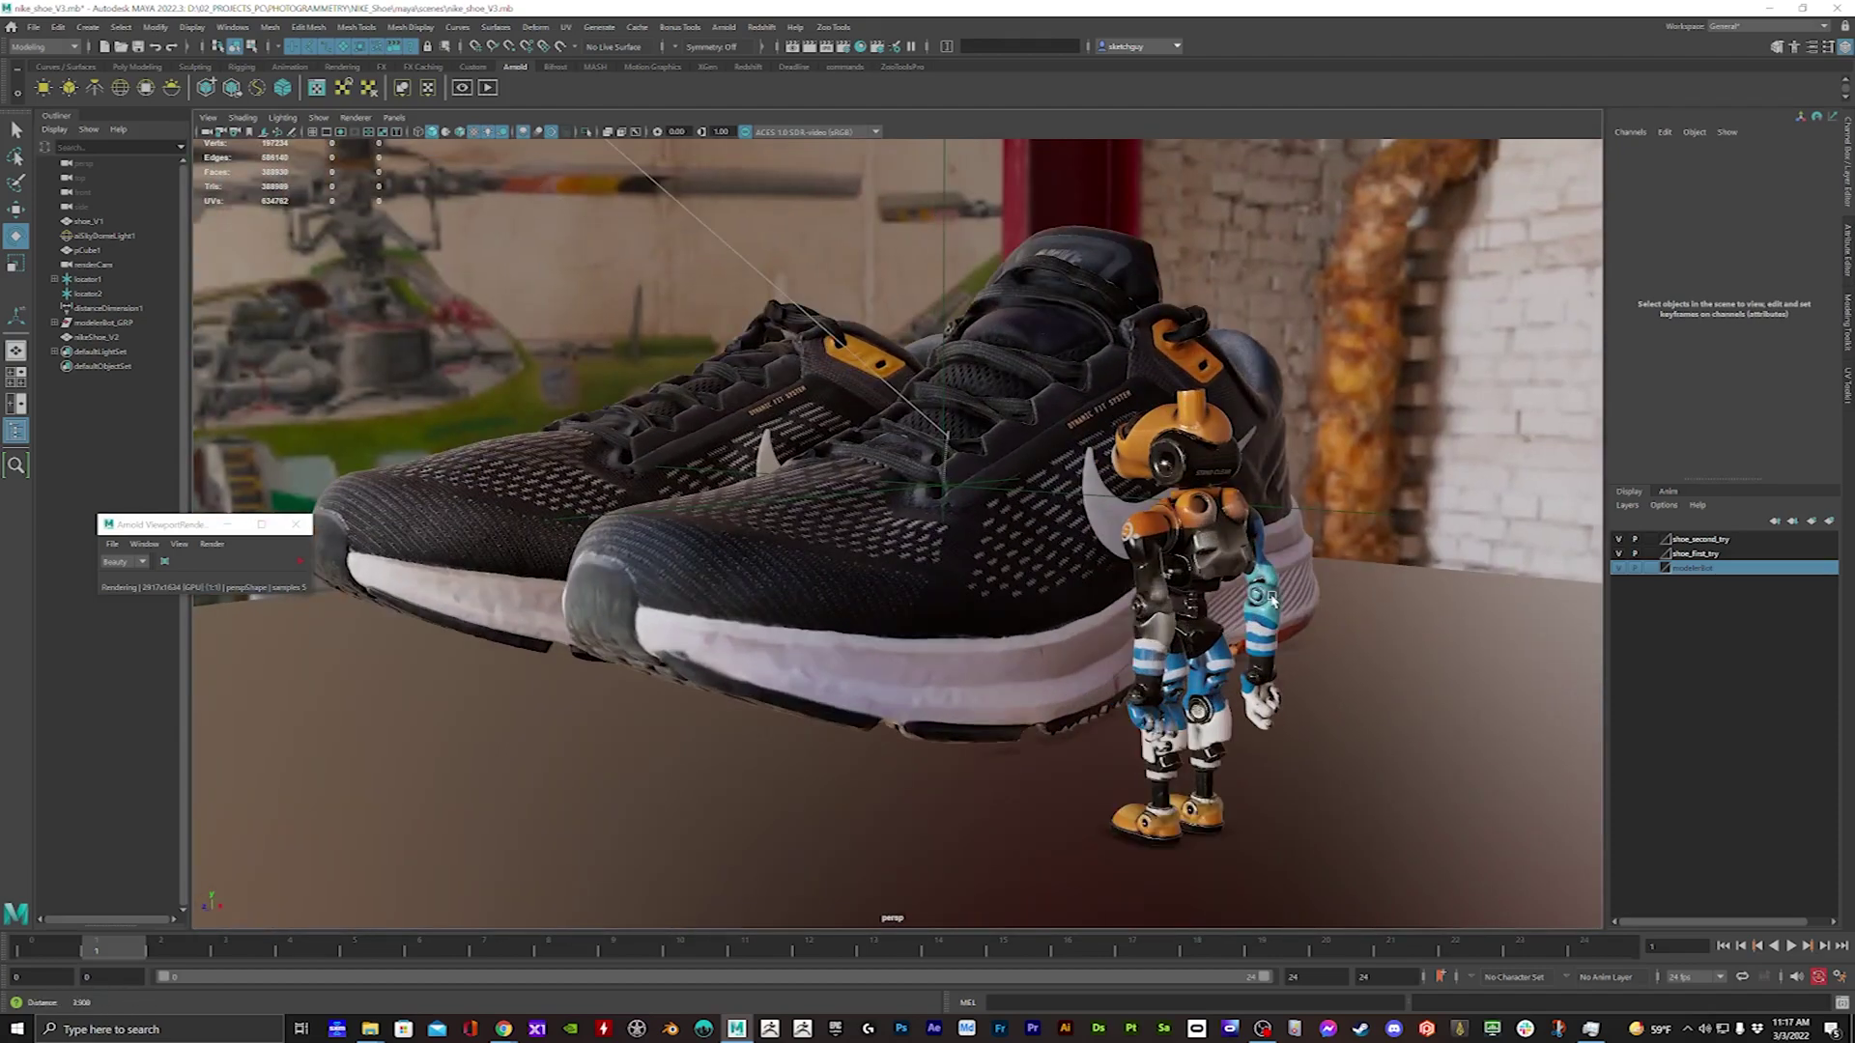
click(1219, 579)
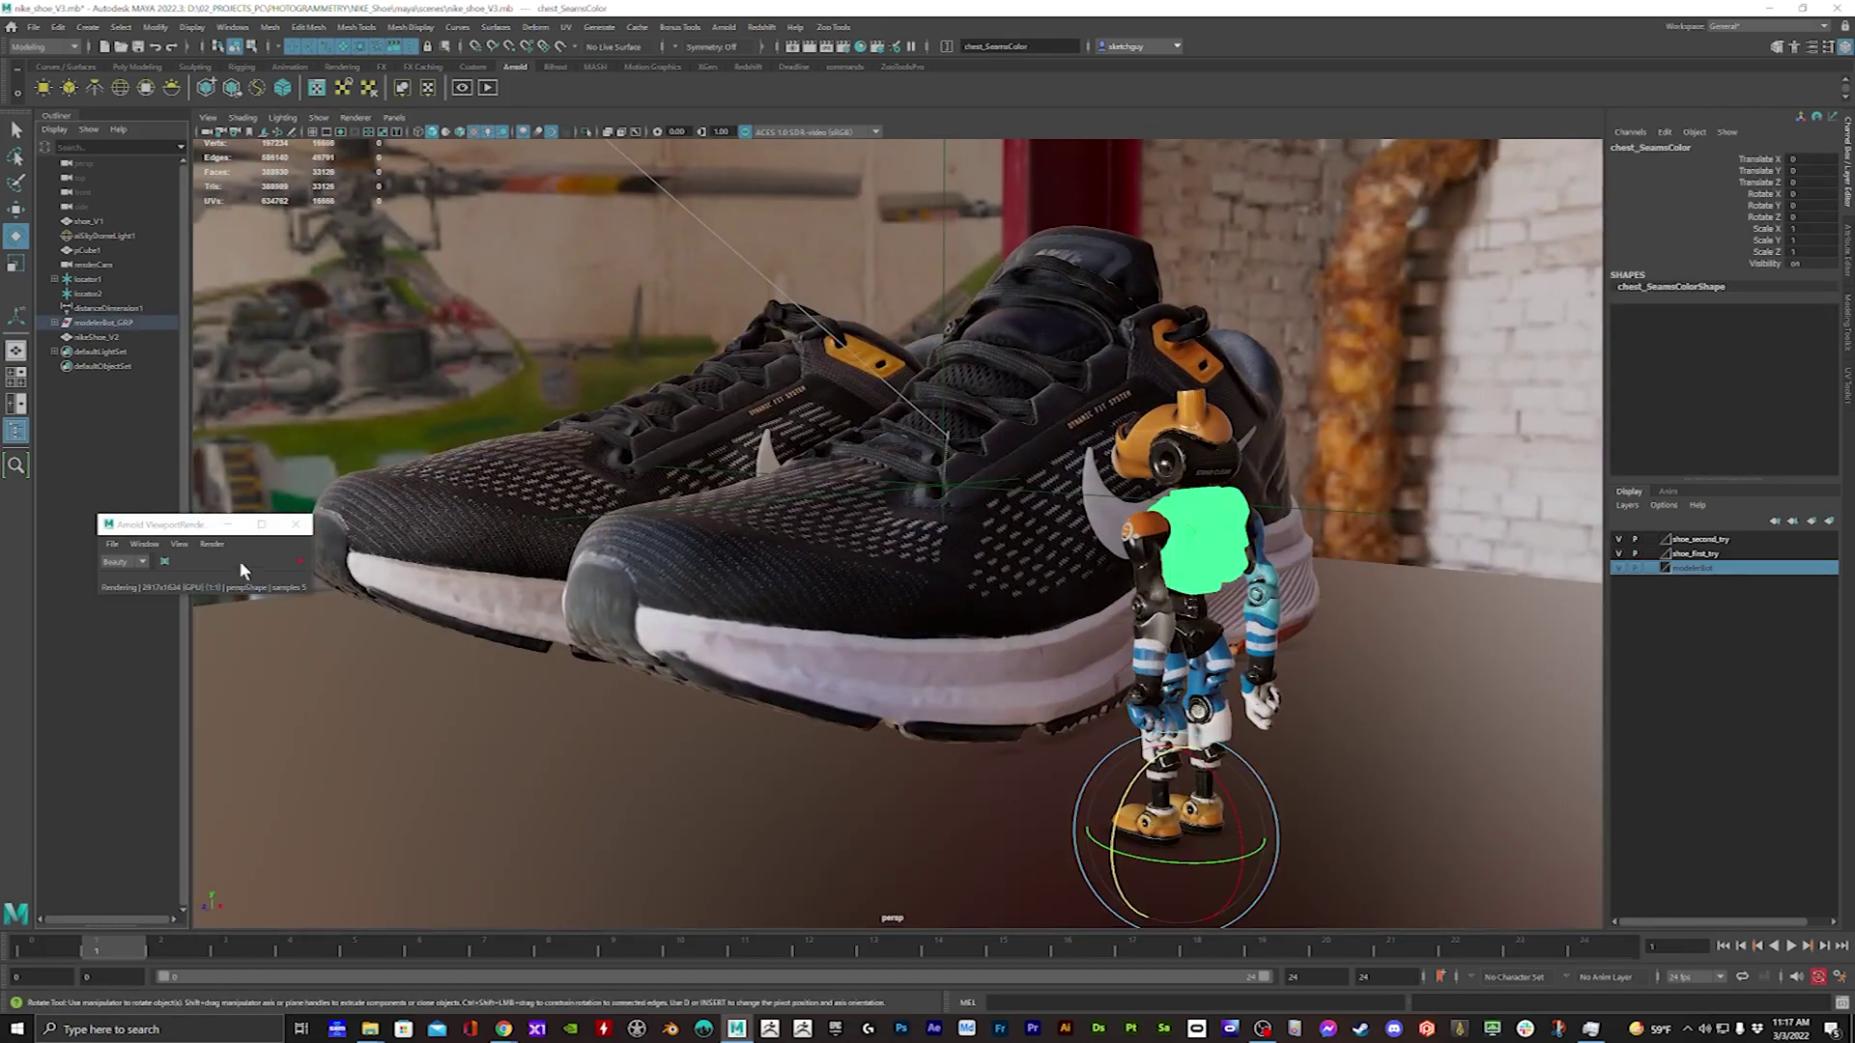
click(393, 117)
mouse_move(502, 153)
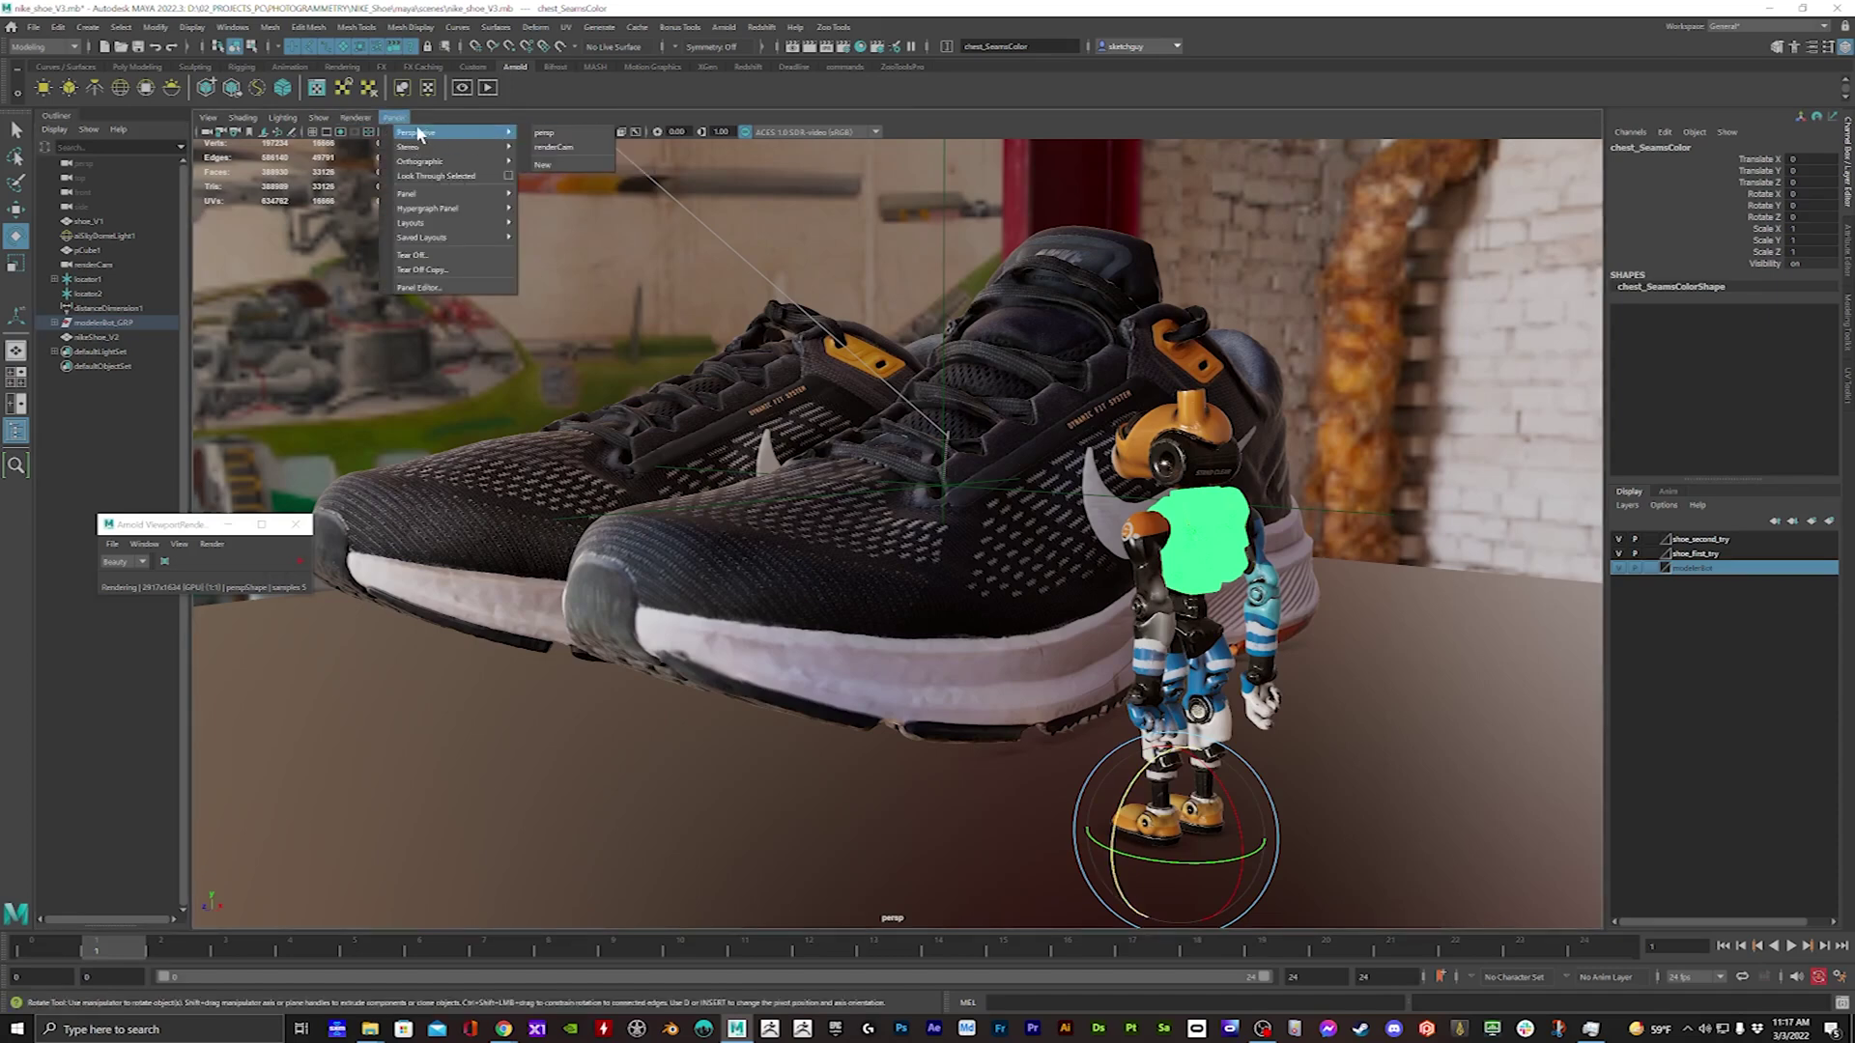
click(626, 116)
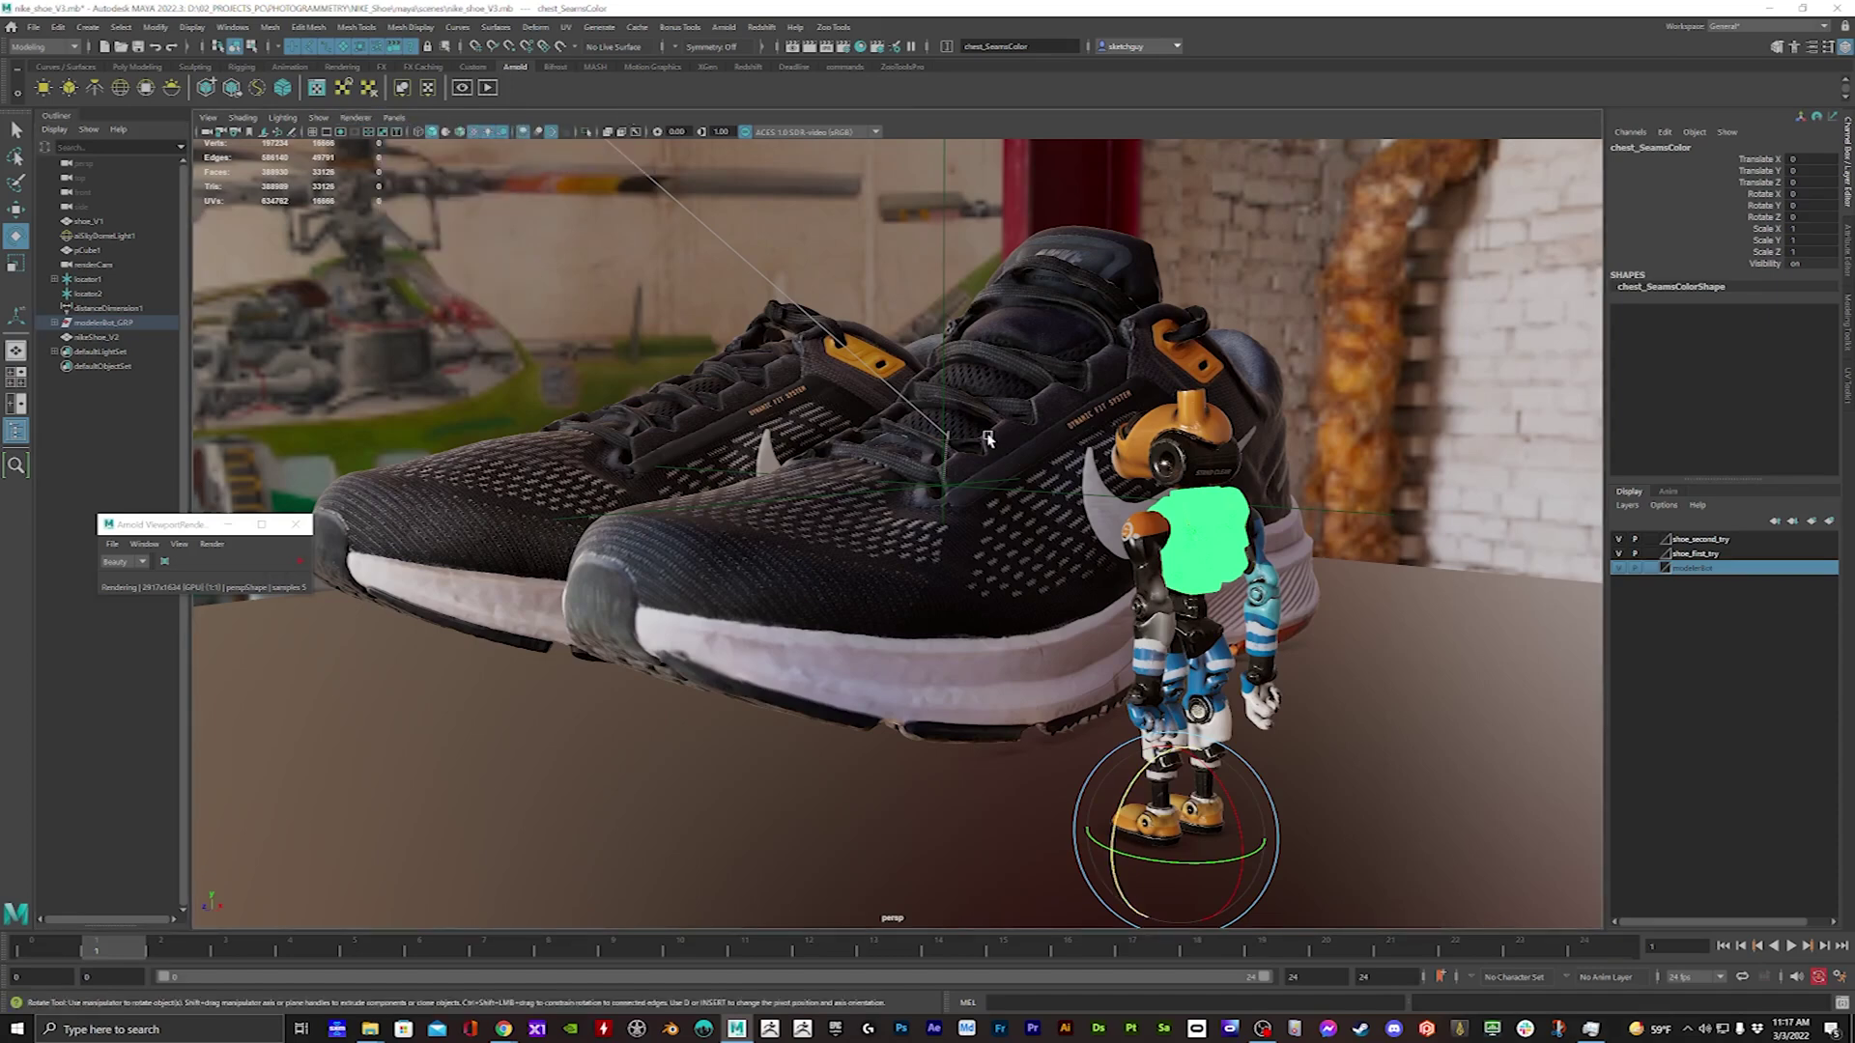
key(space)
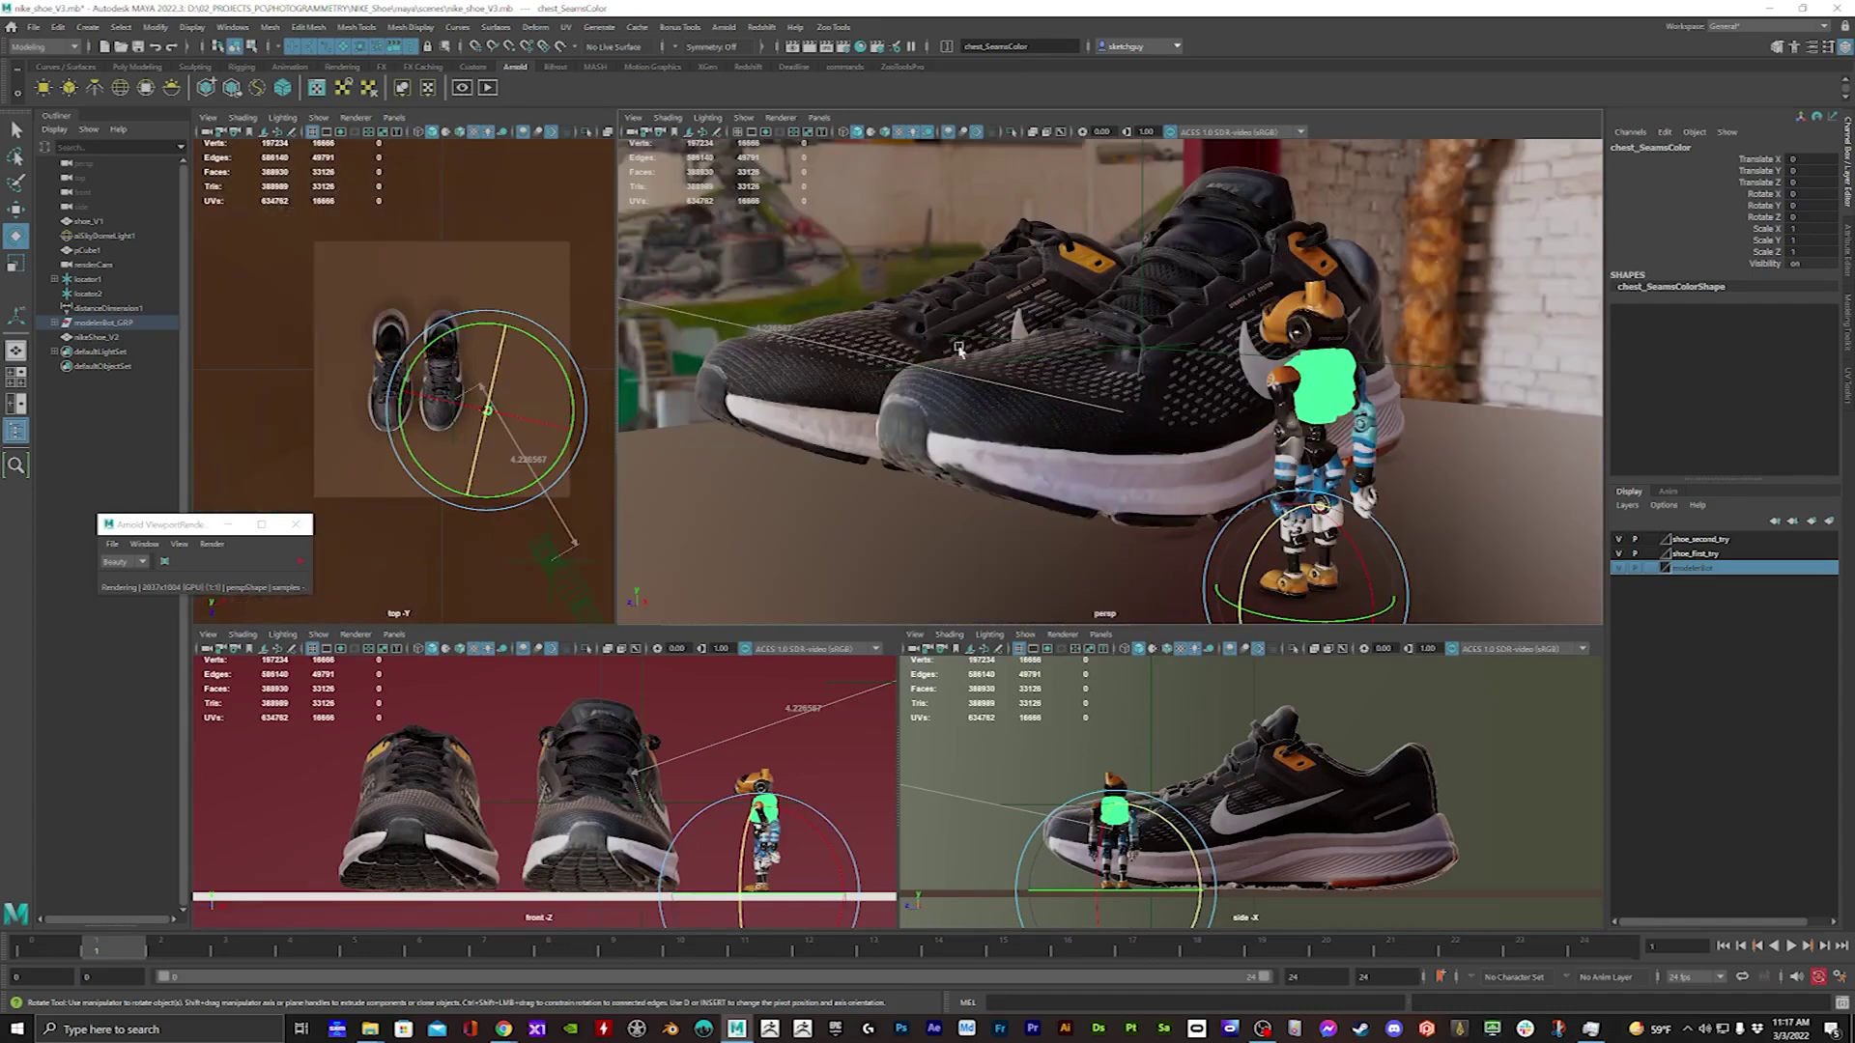
click(828, 123)
mouse_move(874, 132)
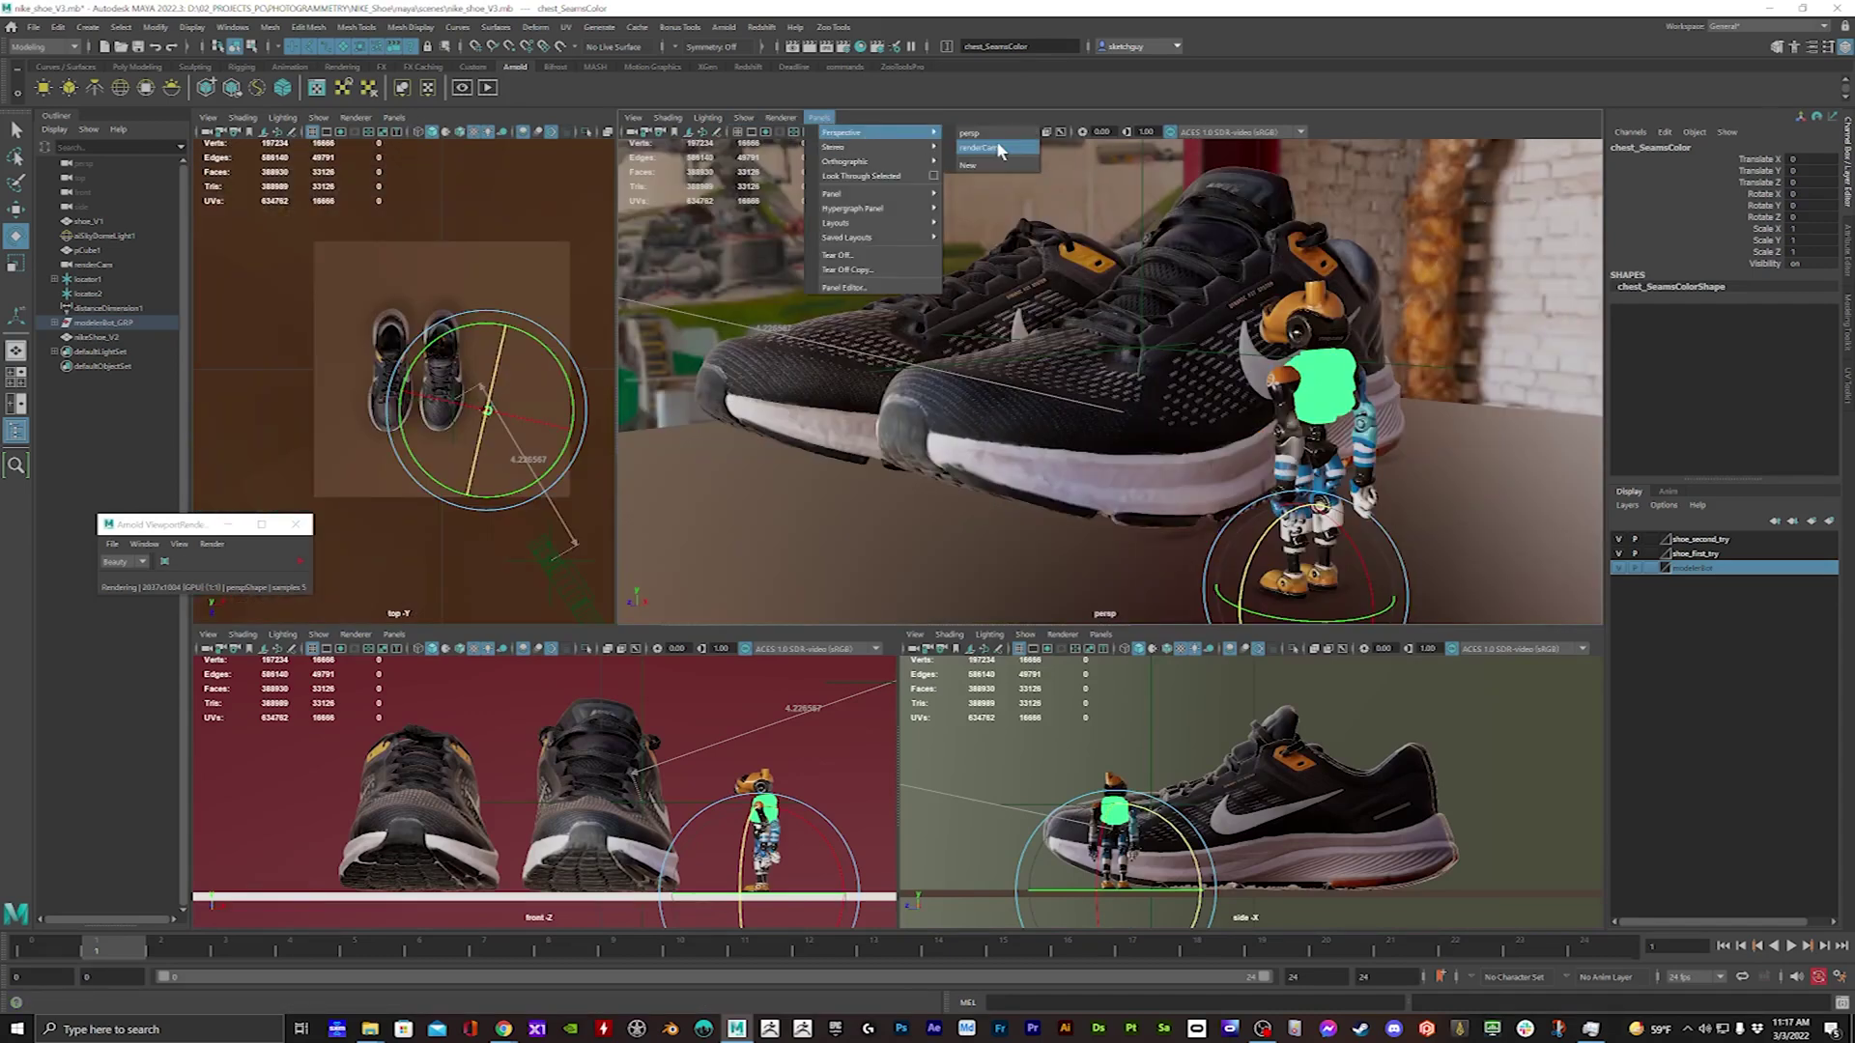
click(995, 148)
click(297, 561)
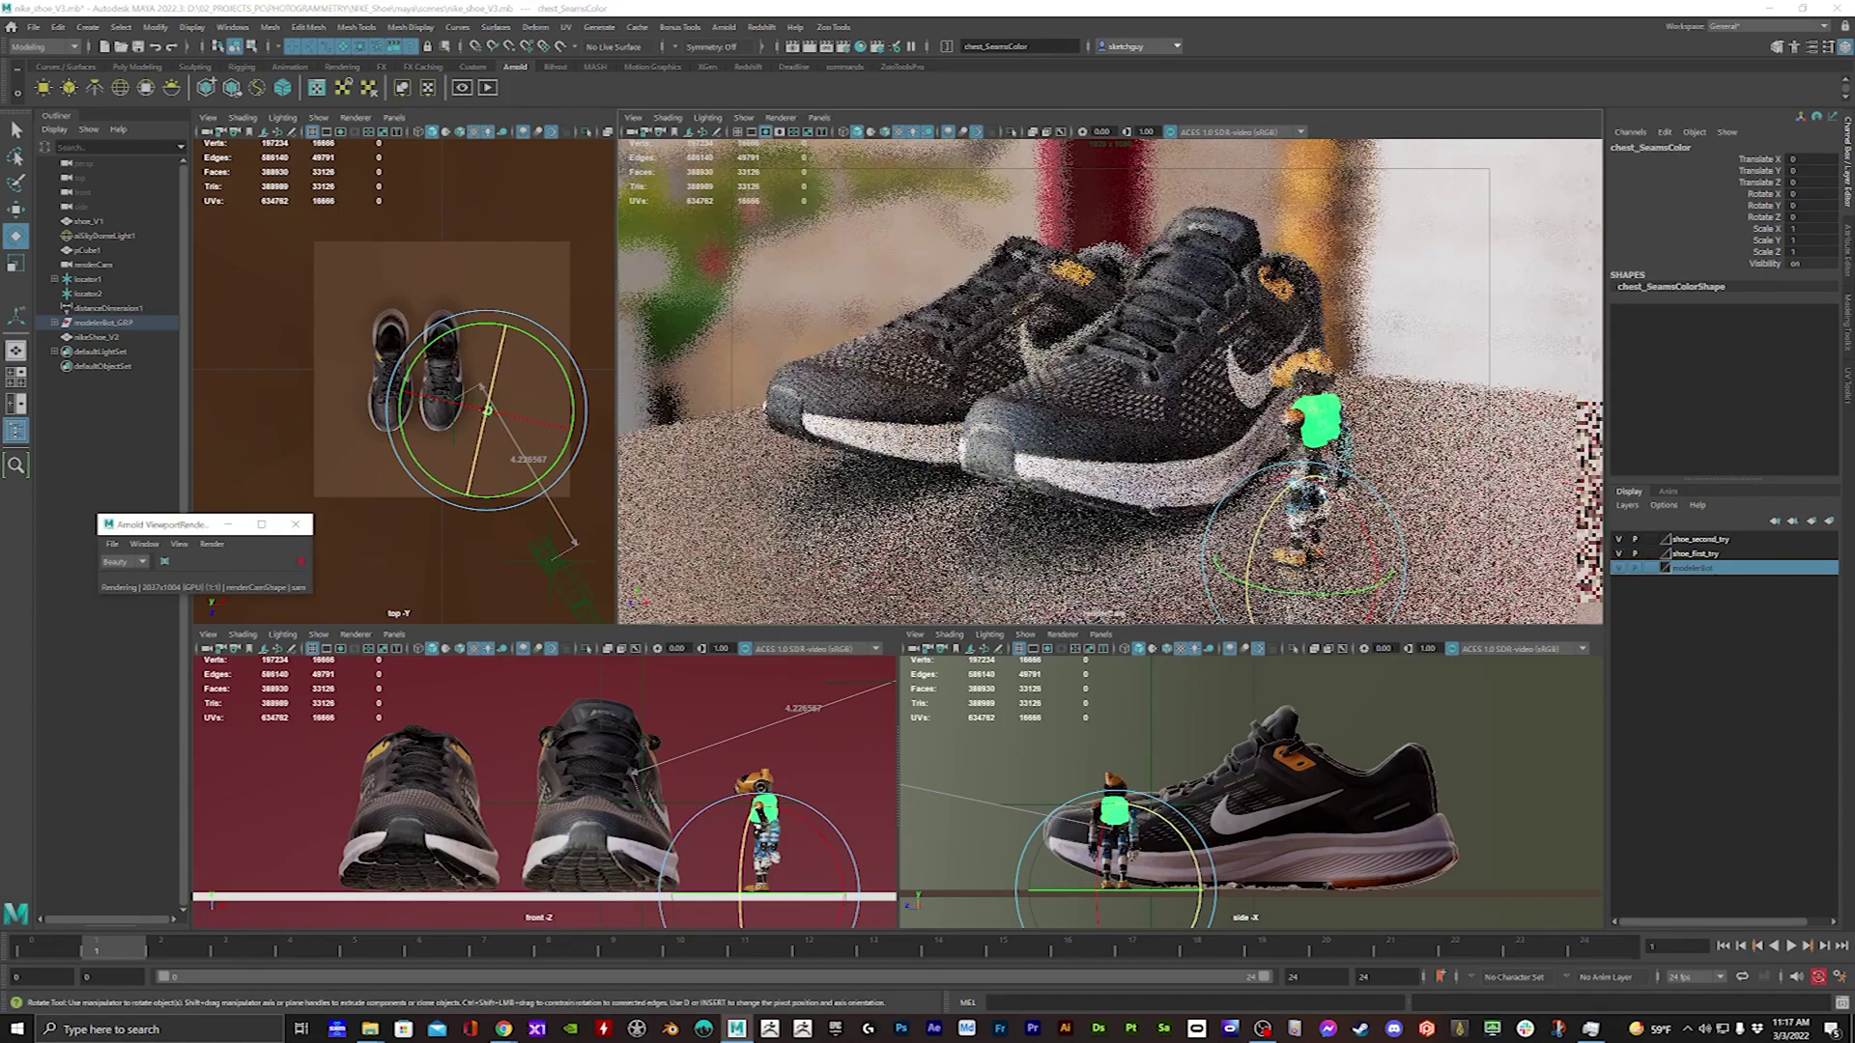
Move locator2 in the top view to try focus on both shoes, placing it near the toes at about X 0.14, Z 1.101
alt+drag(1343, 444, 1200, 497)
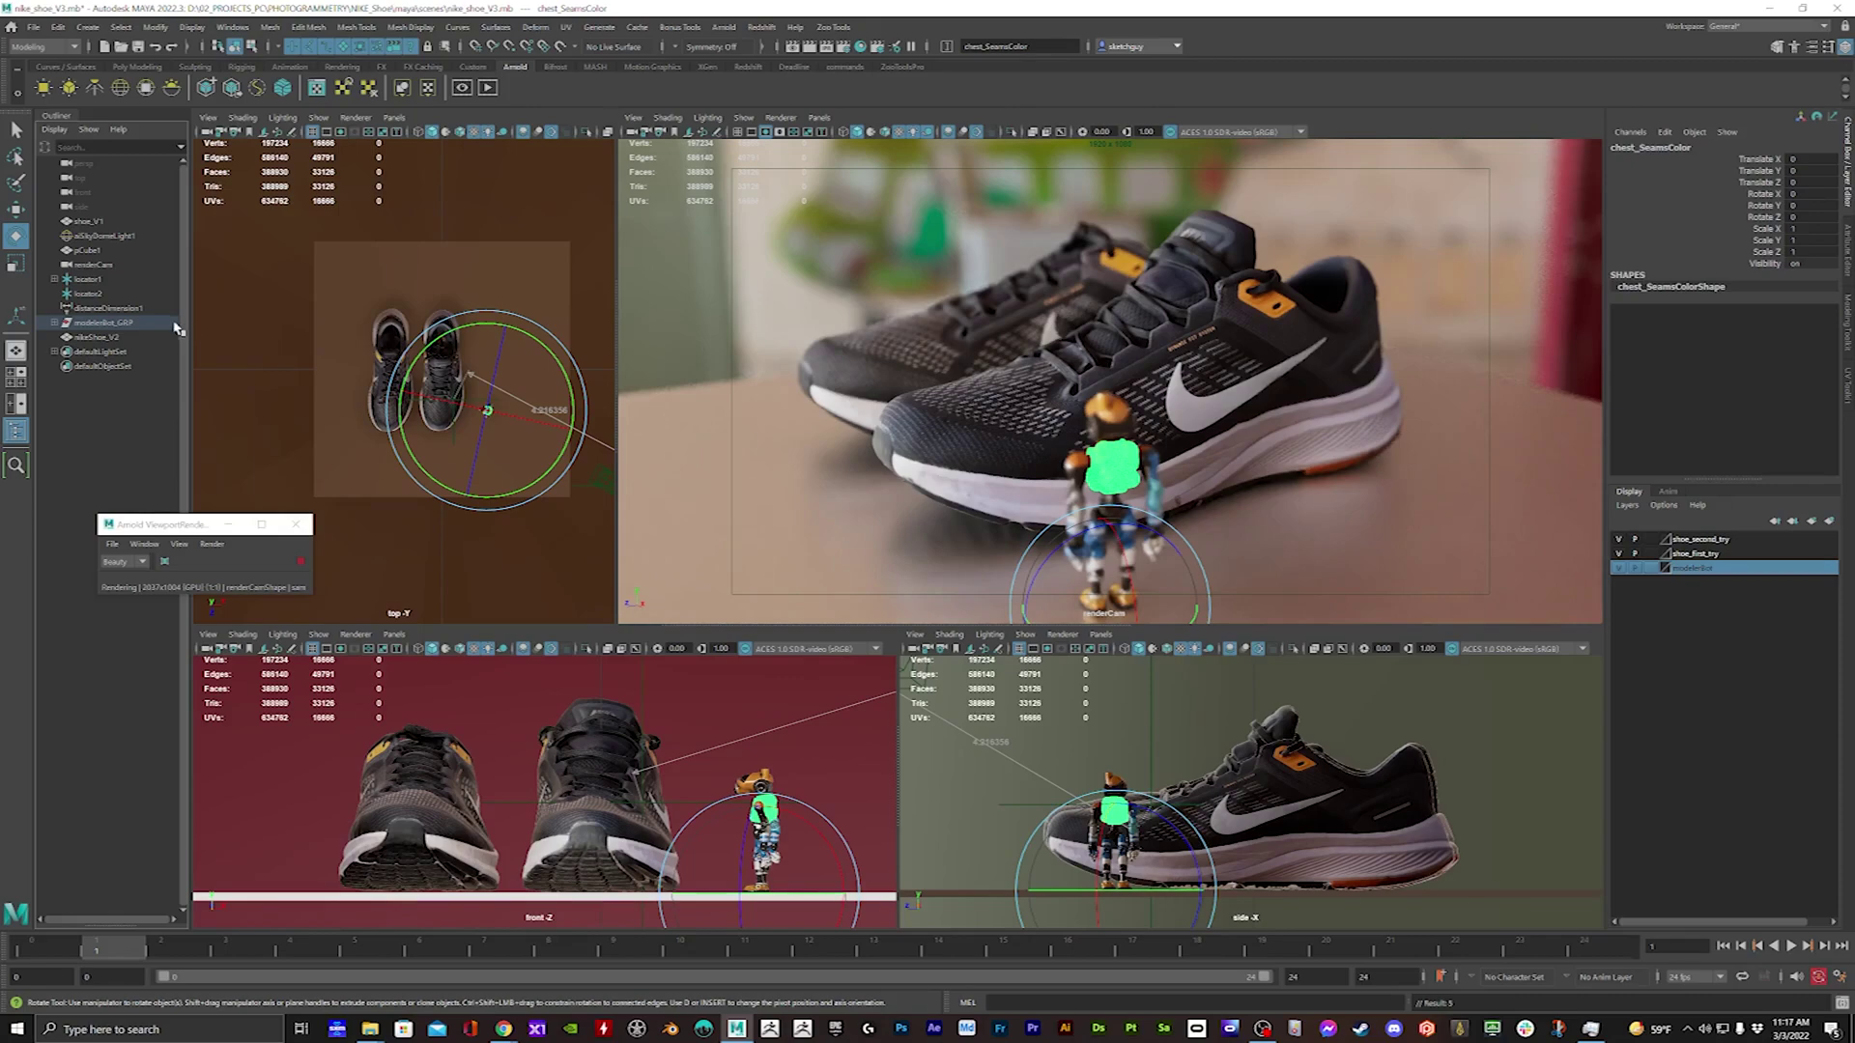
click(100, 295)
key(w)
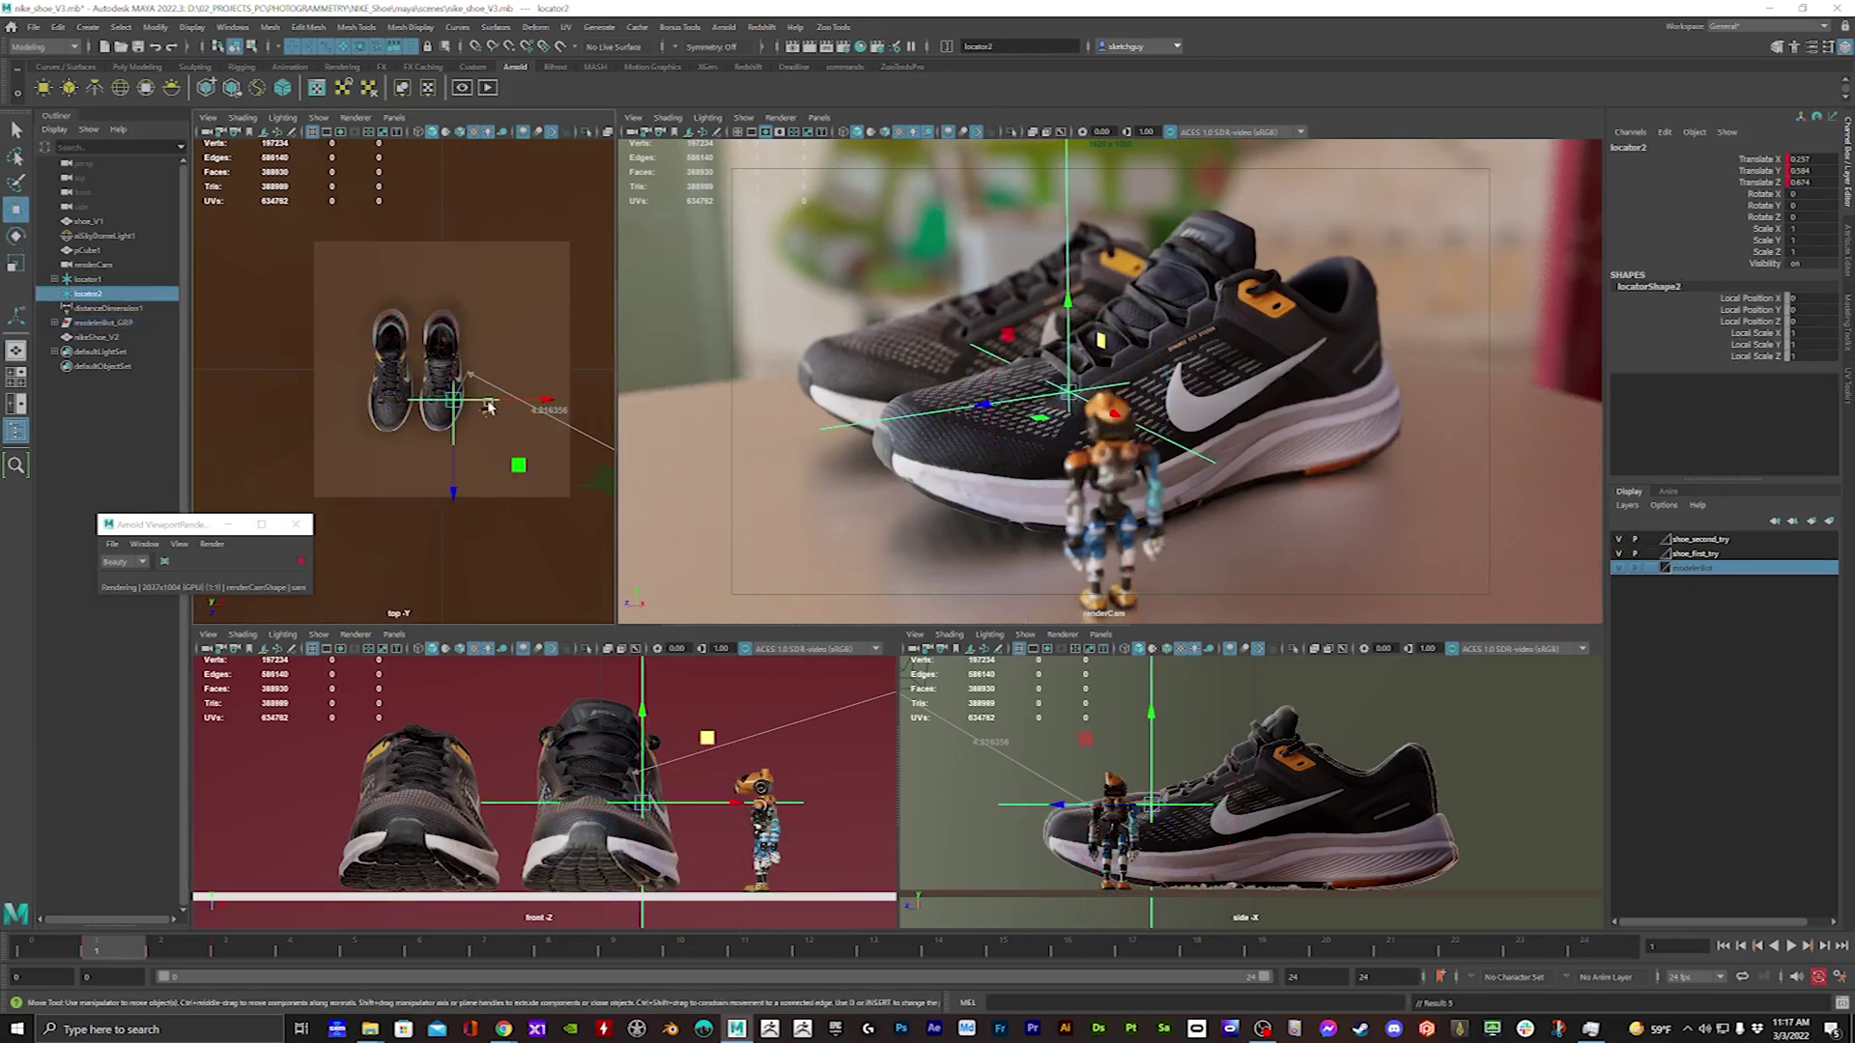
drag(452, 408, 387, 369)
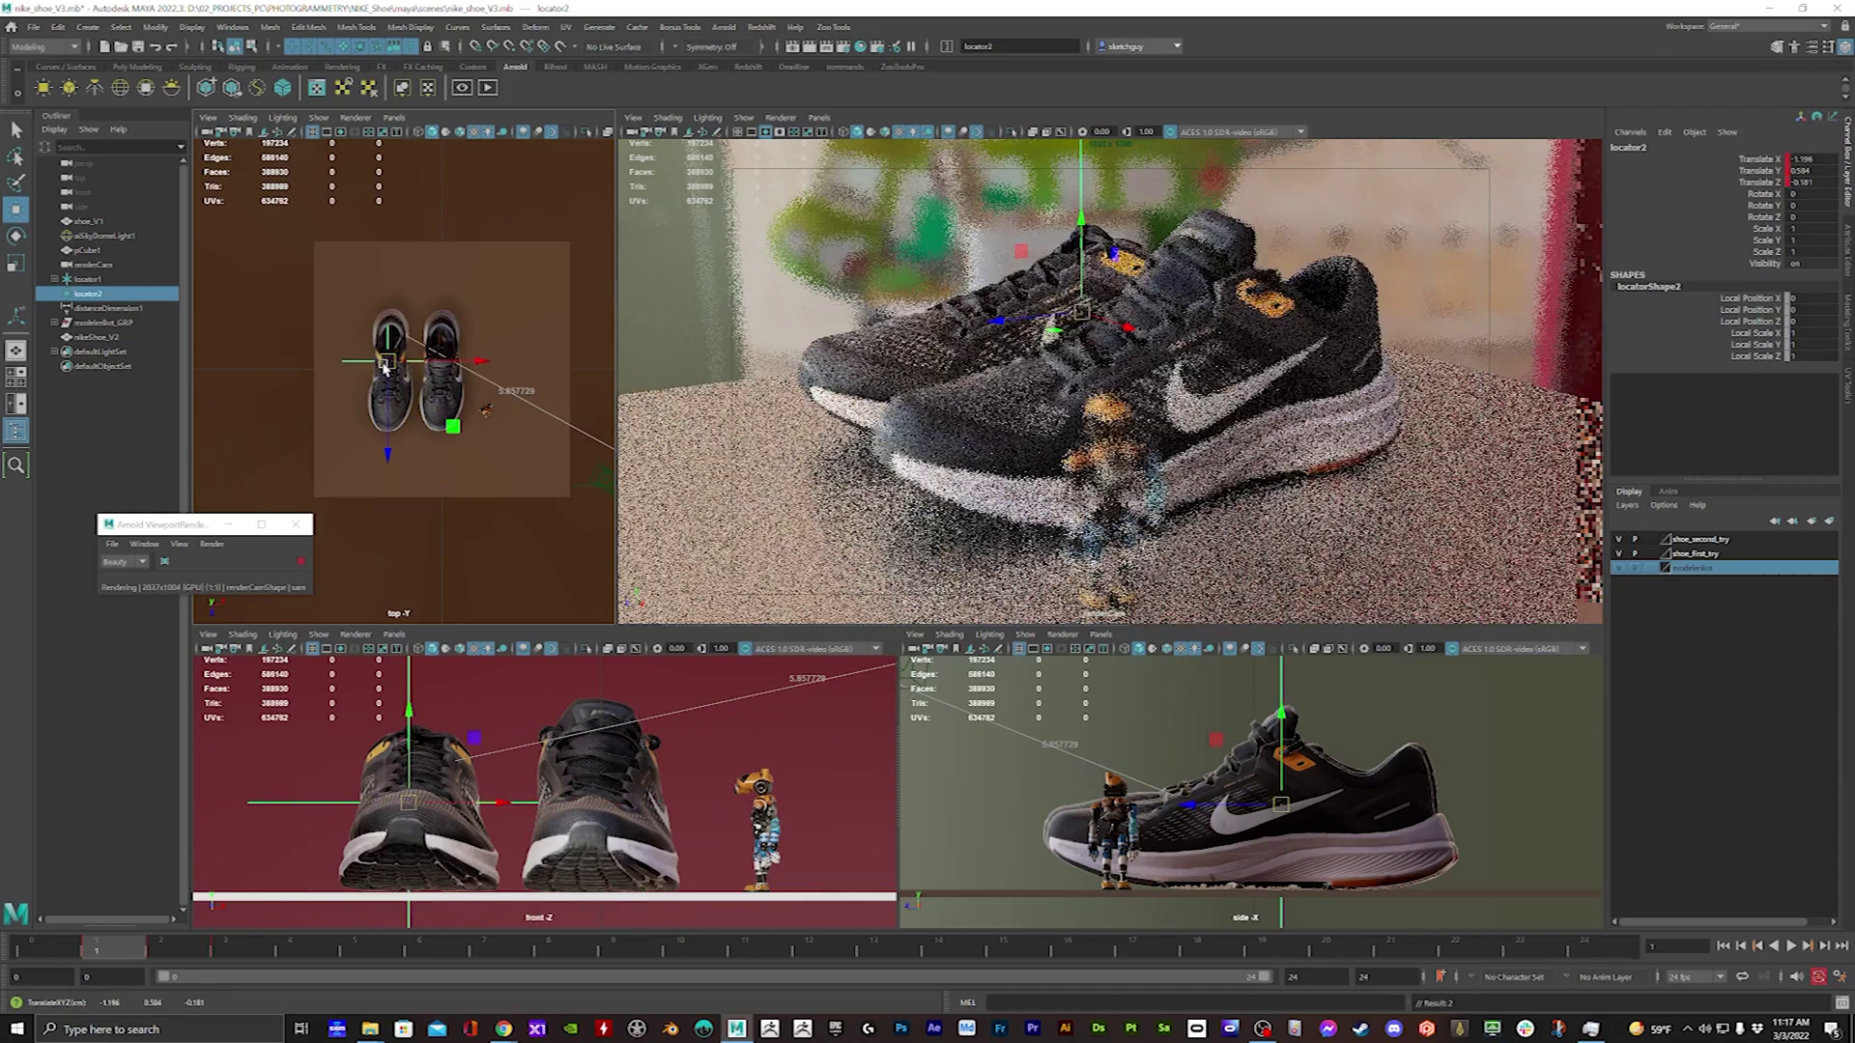
drag(395, 368, 481, 442)
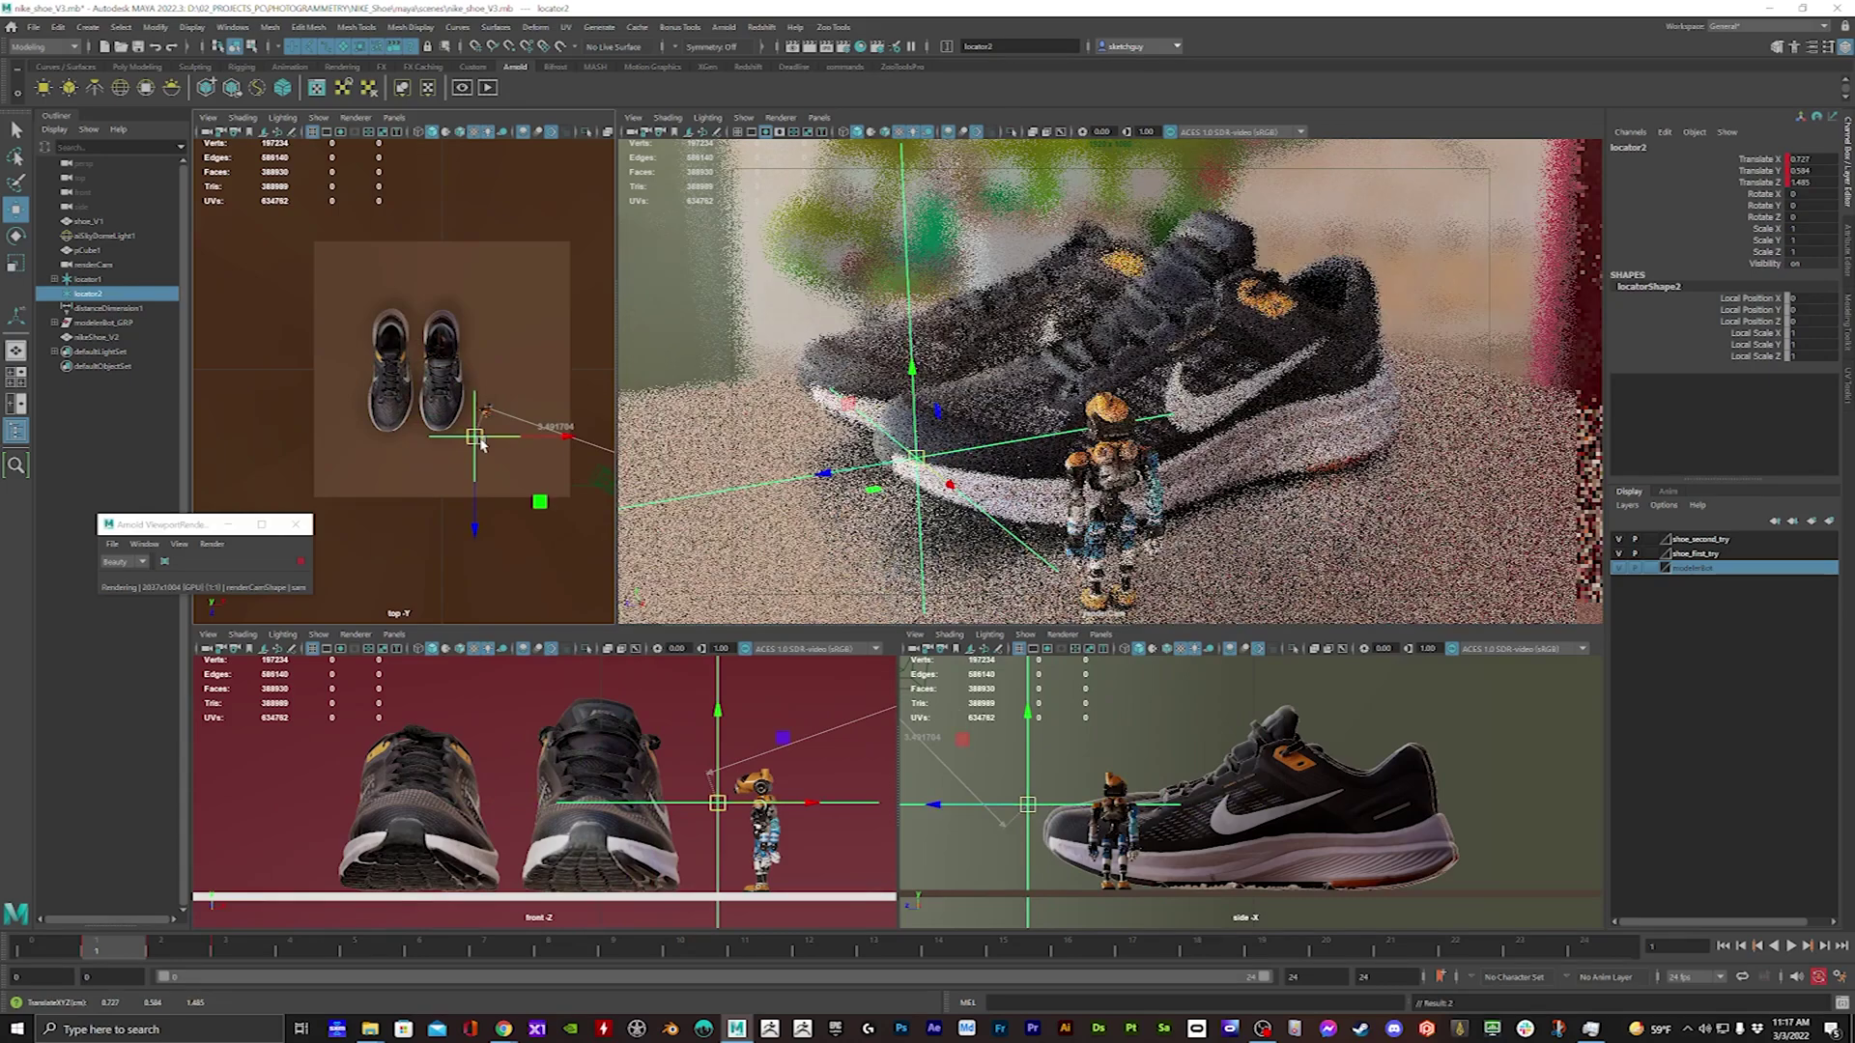
drag(475, 438, 453, 422)
Reposition locator2 in the top view between the two shoes, at about X -0.576, Z 0.225
alt+drag(778, 410, 1220, 417)
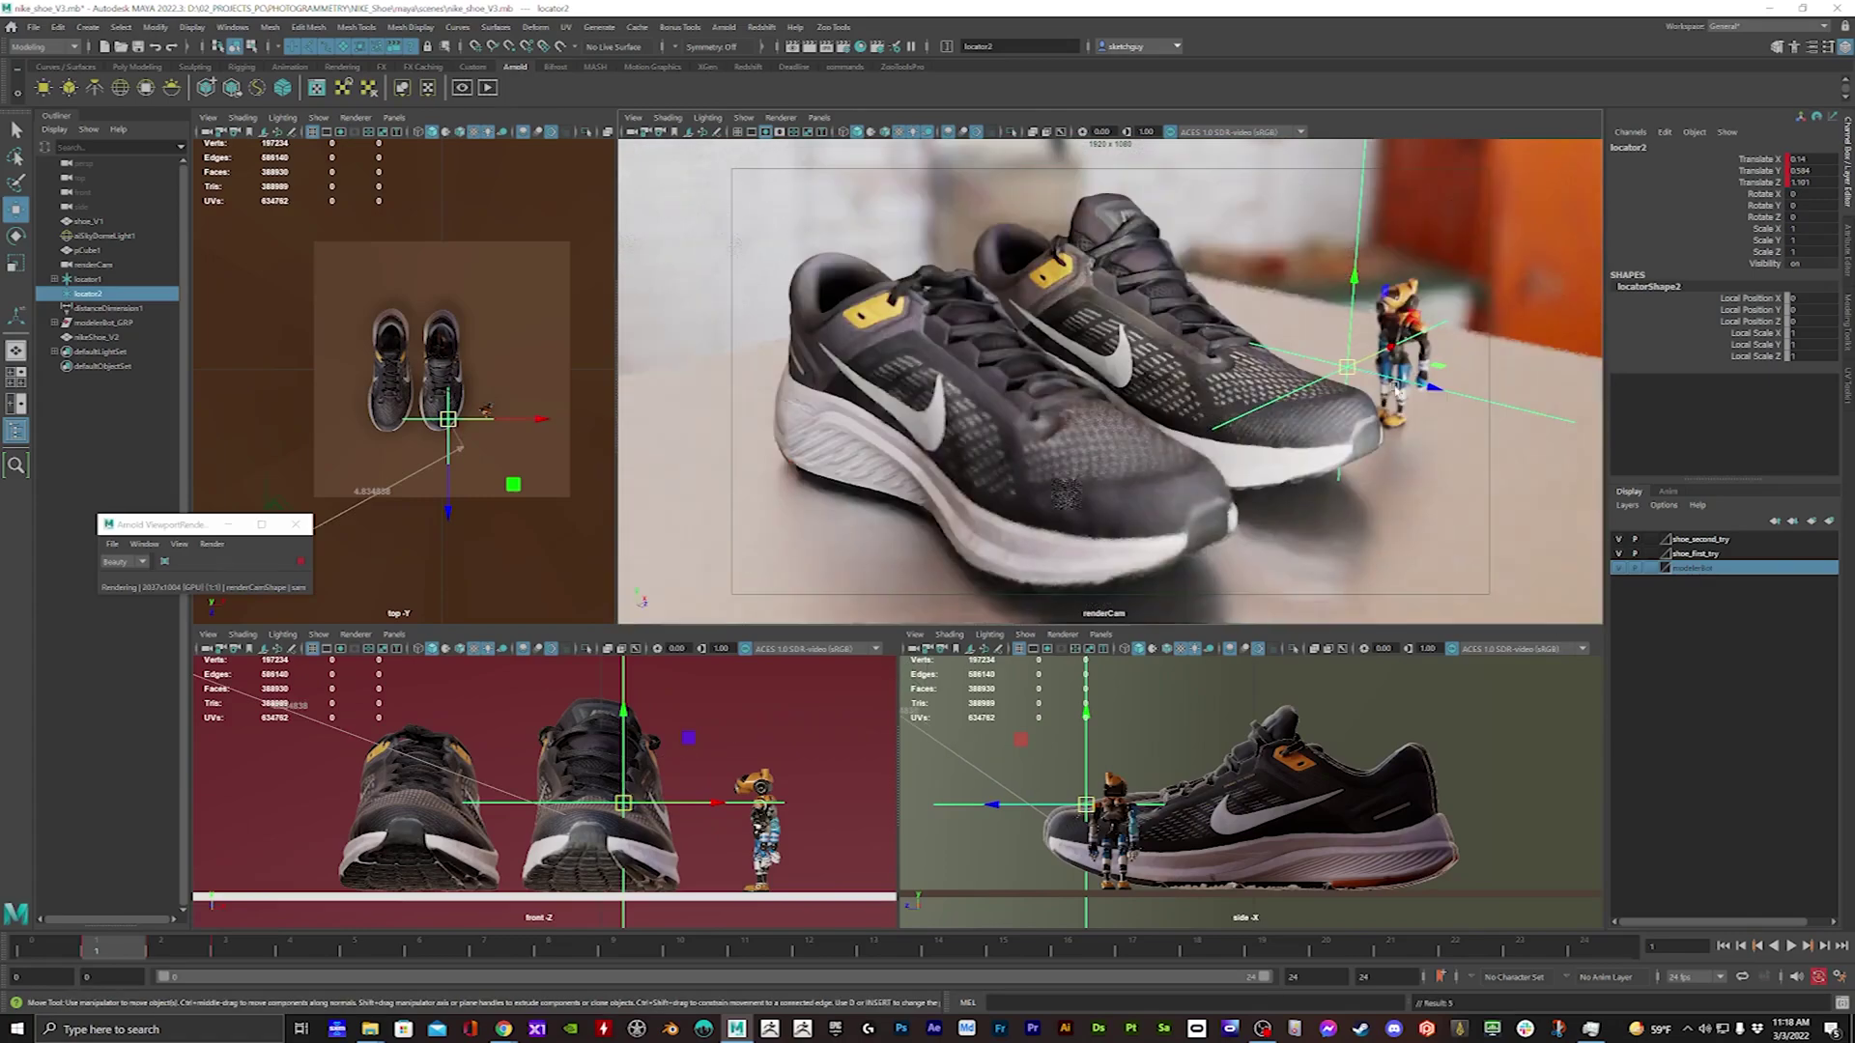
alt+drag(1296, 413, 1317, 389)
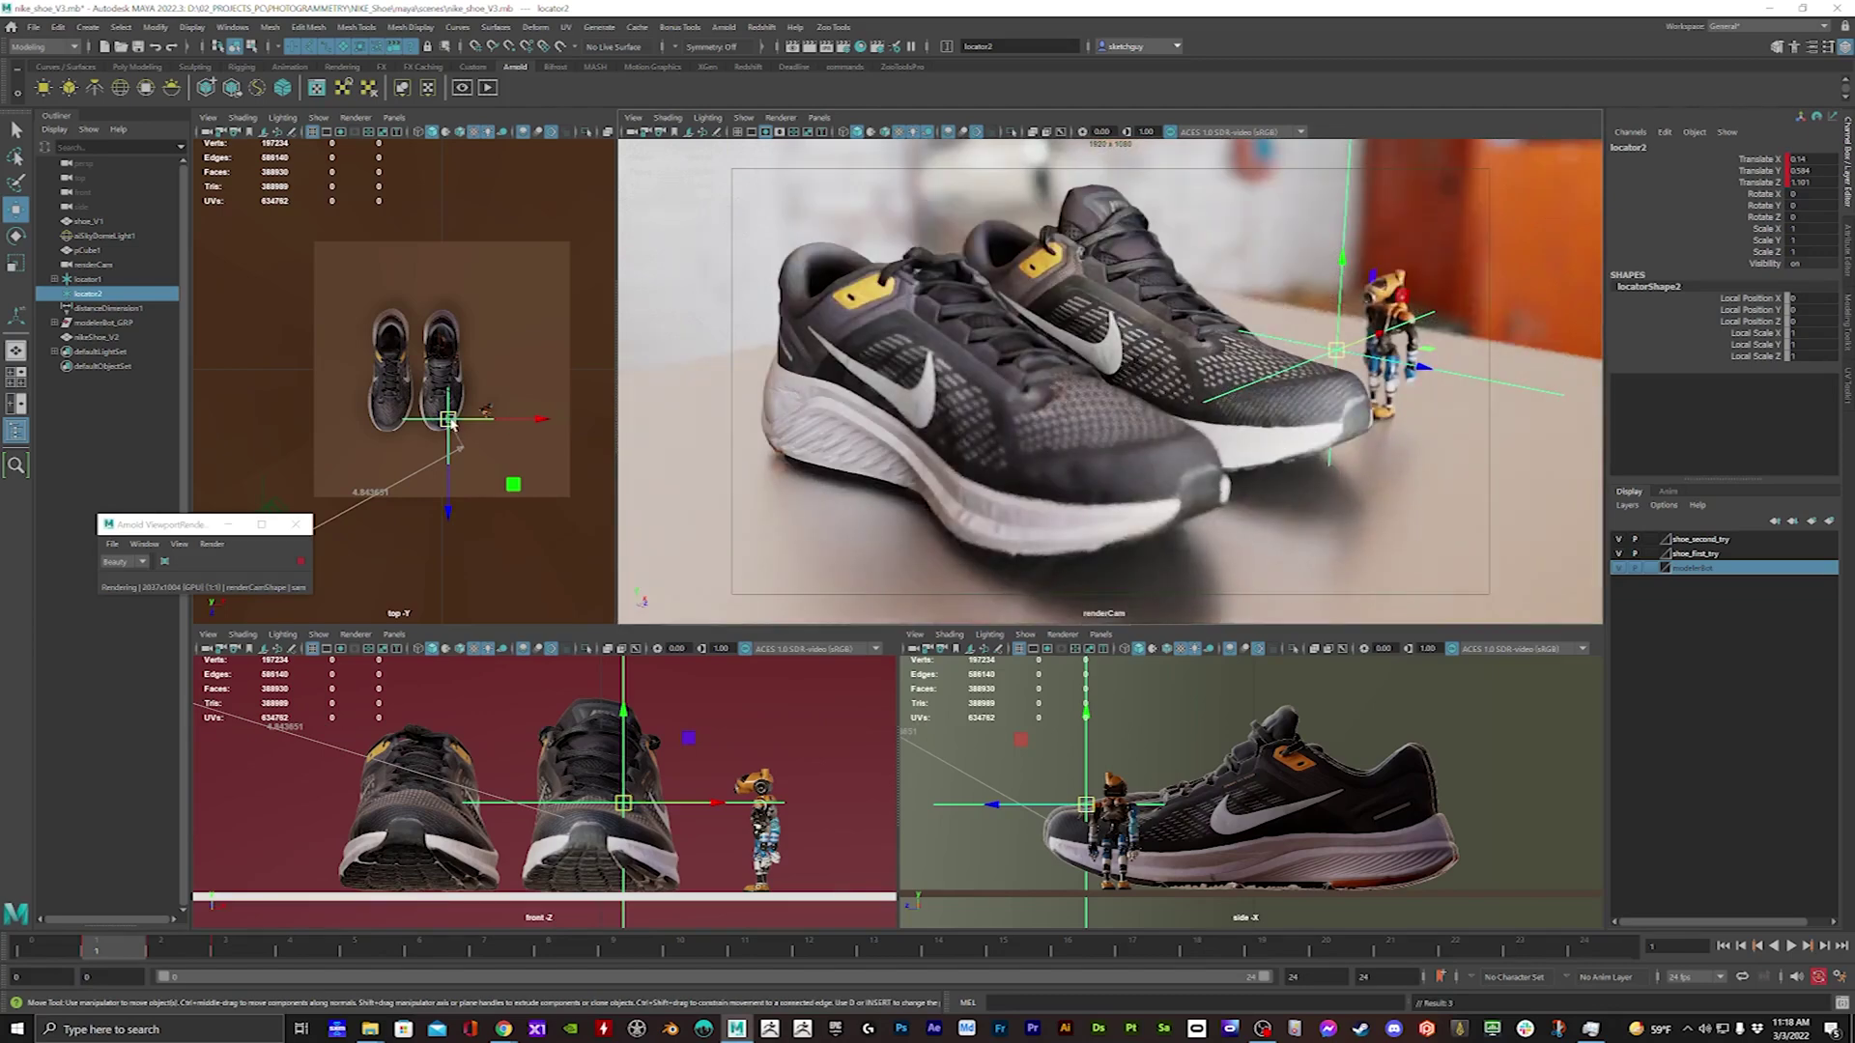
drag(450, 422, 368, 398)
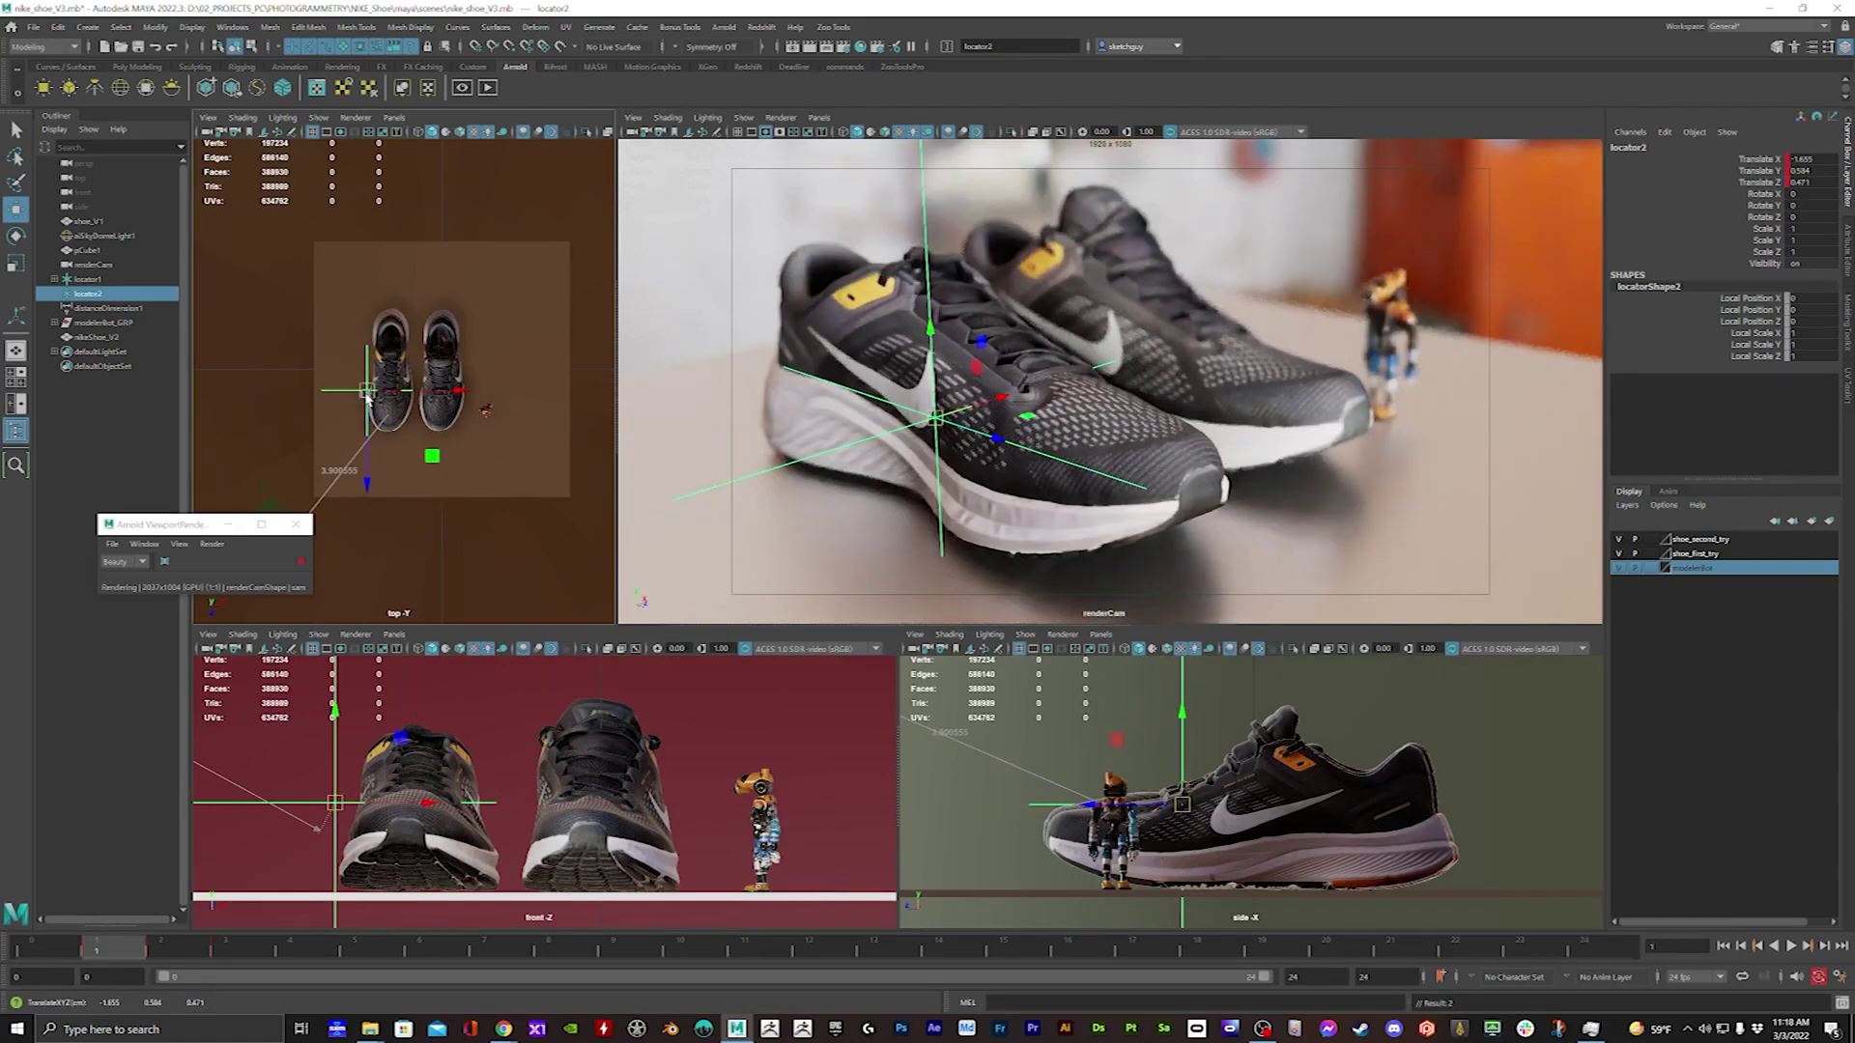
drag(367, 394, 416, 384)
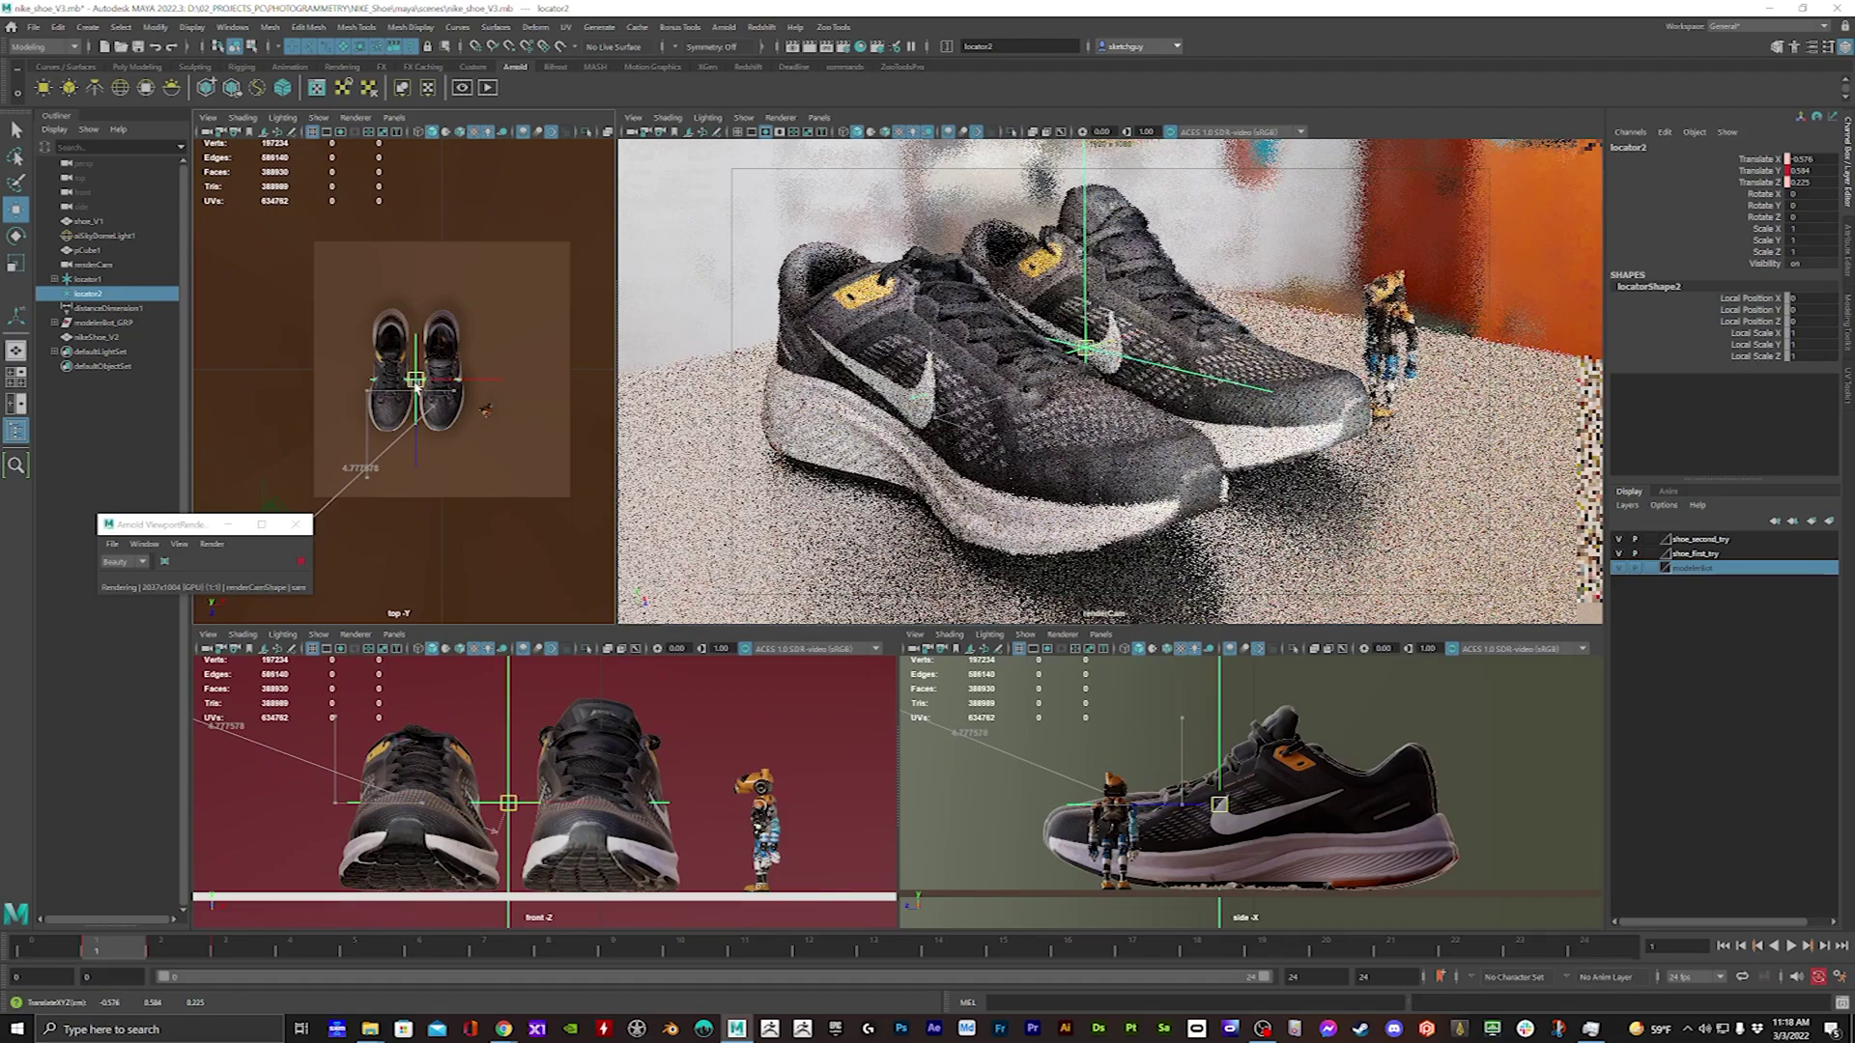
Examine the rendered shoes and focus blur from several angles and distances in renderCam, and stop the Arnold viewport render
alt+drag(1044, 348, 1111, 396)
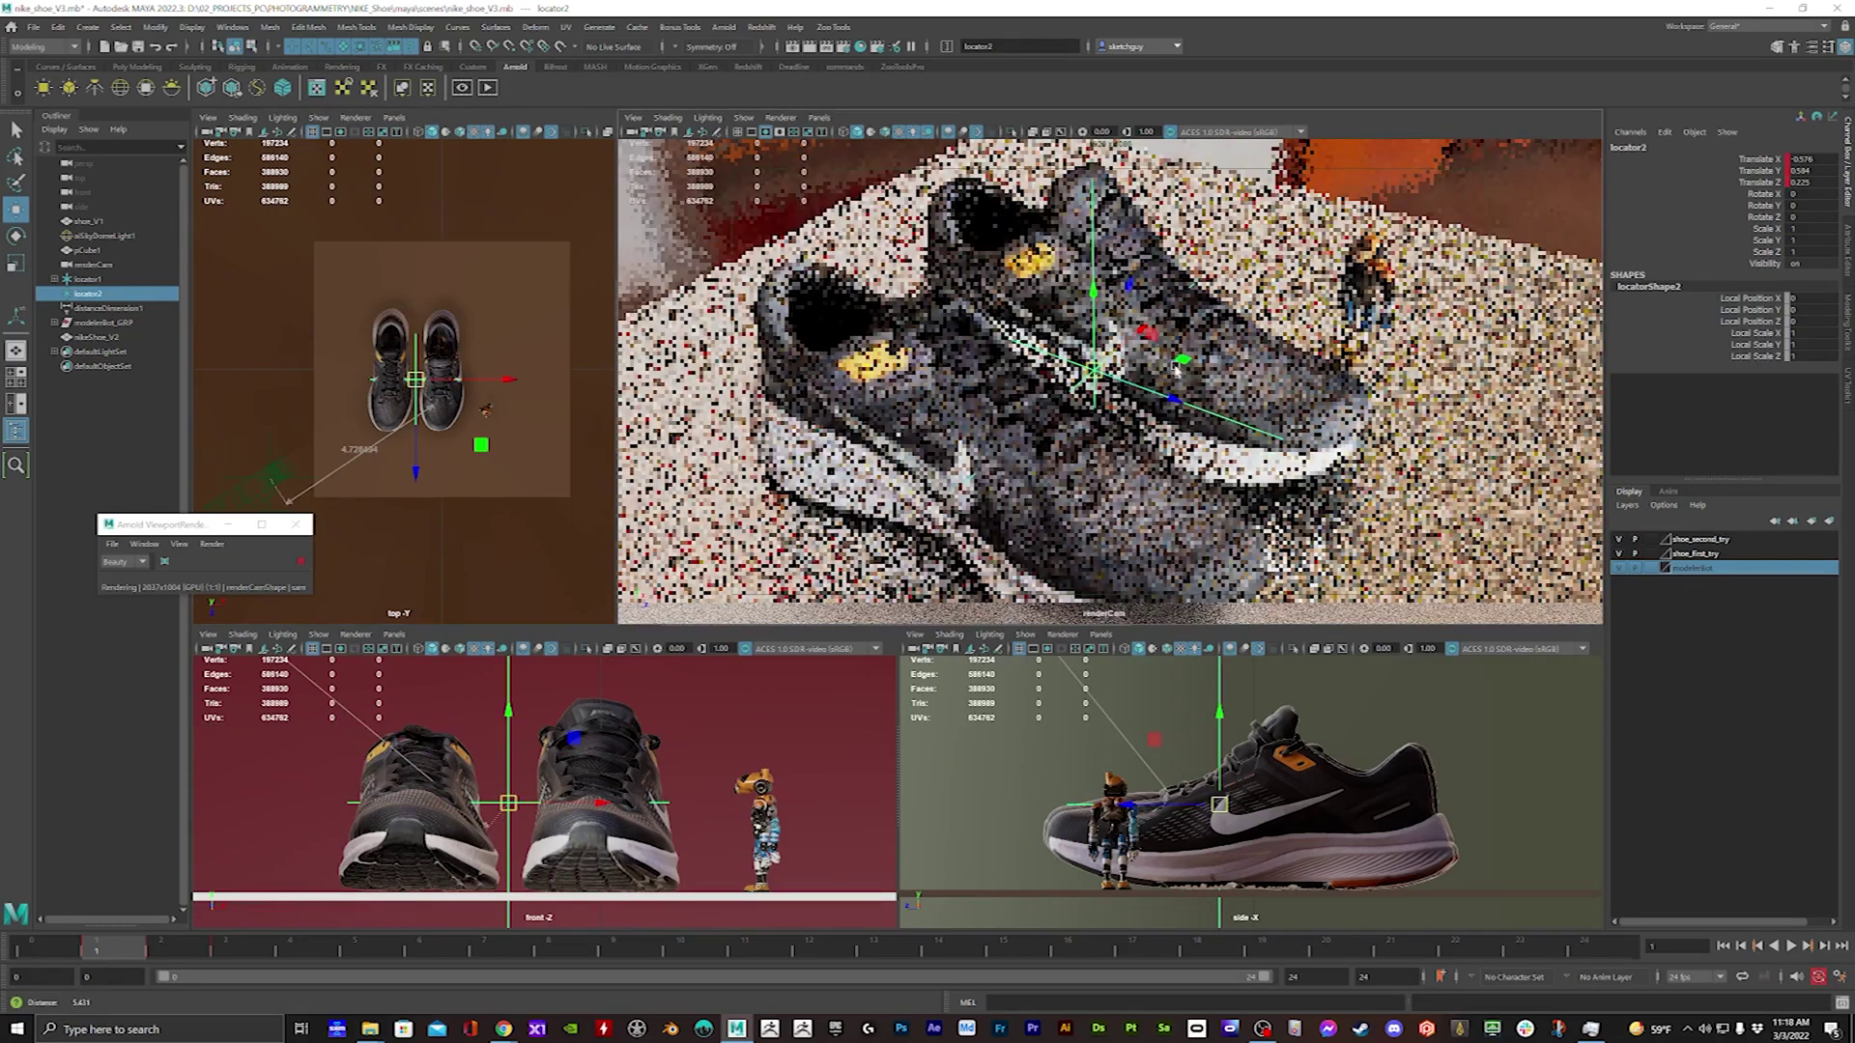
alt+right_drag(1140, 396, 1080, 397)
alt+drag(1082, 399, 1128, 396)
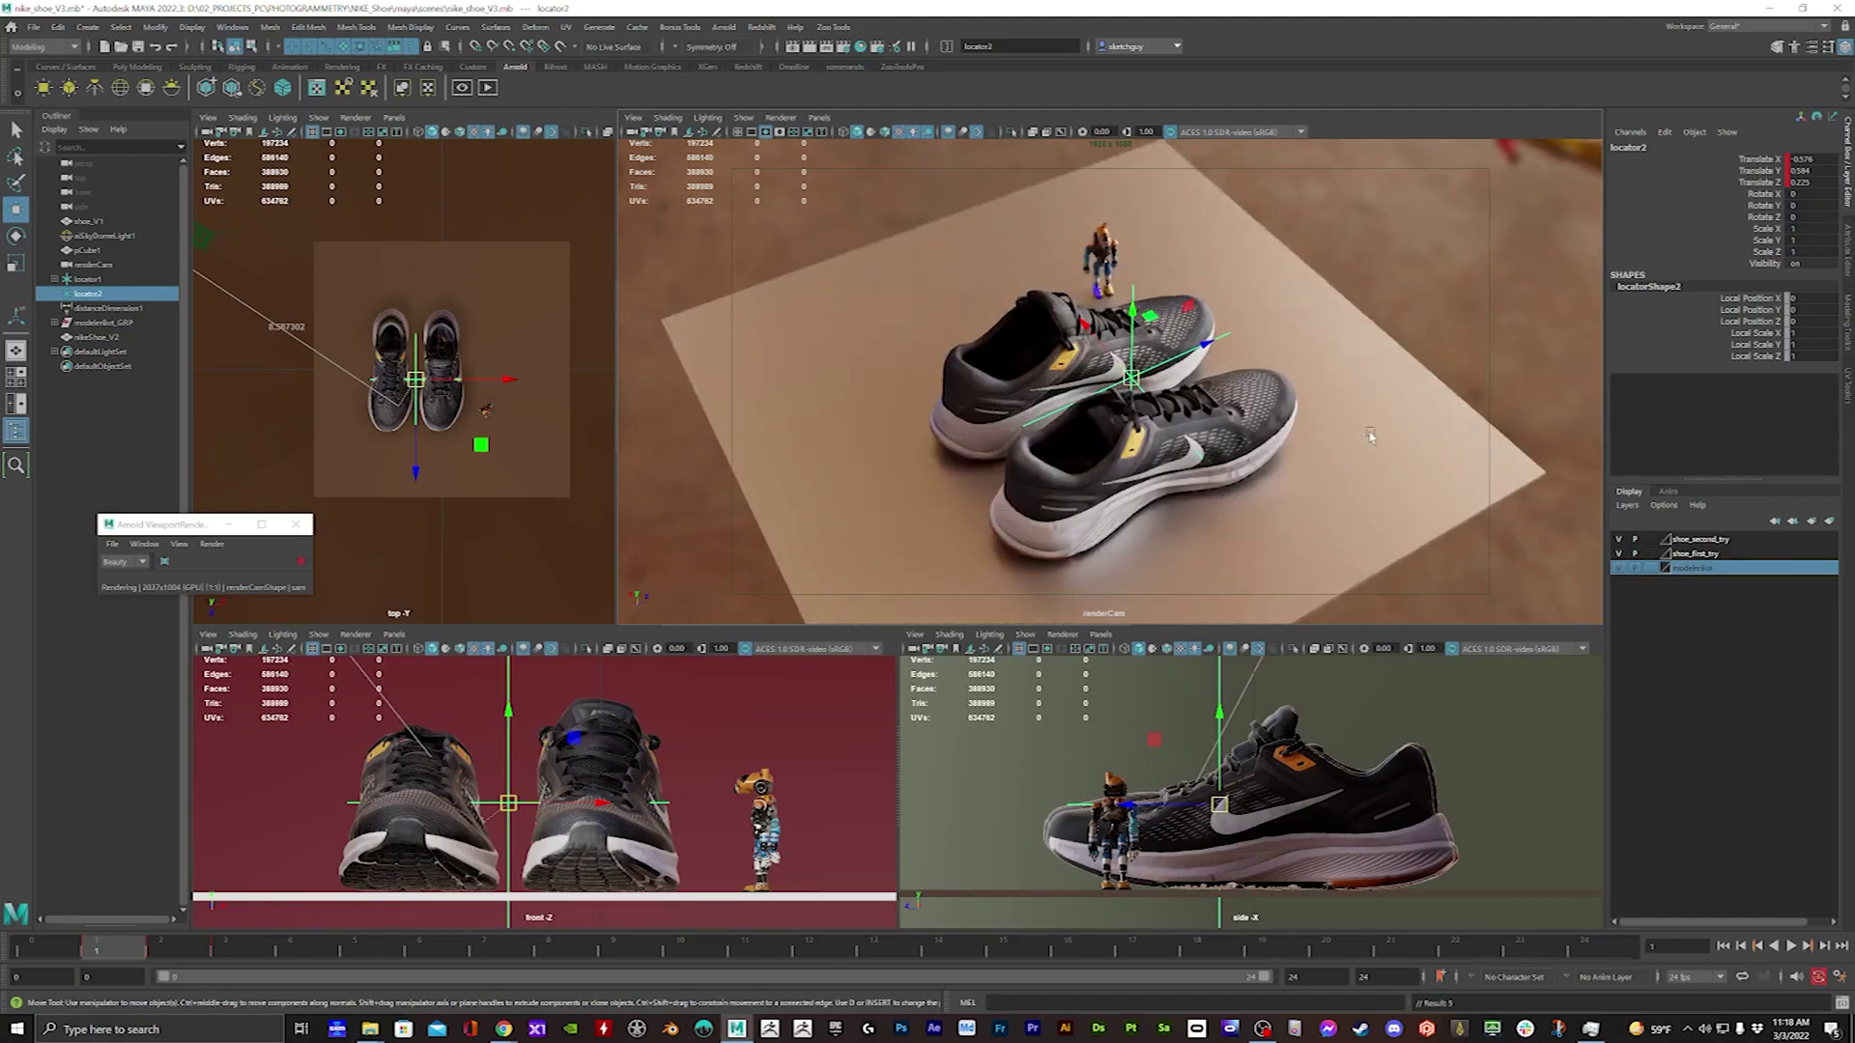
alt+drag(1360, 474, 1167, 412)
alt+right_drag(1167, 415, 1322, 417)
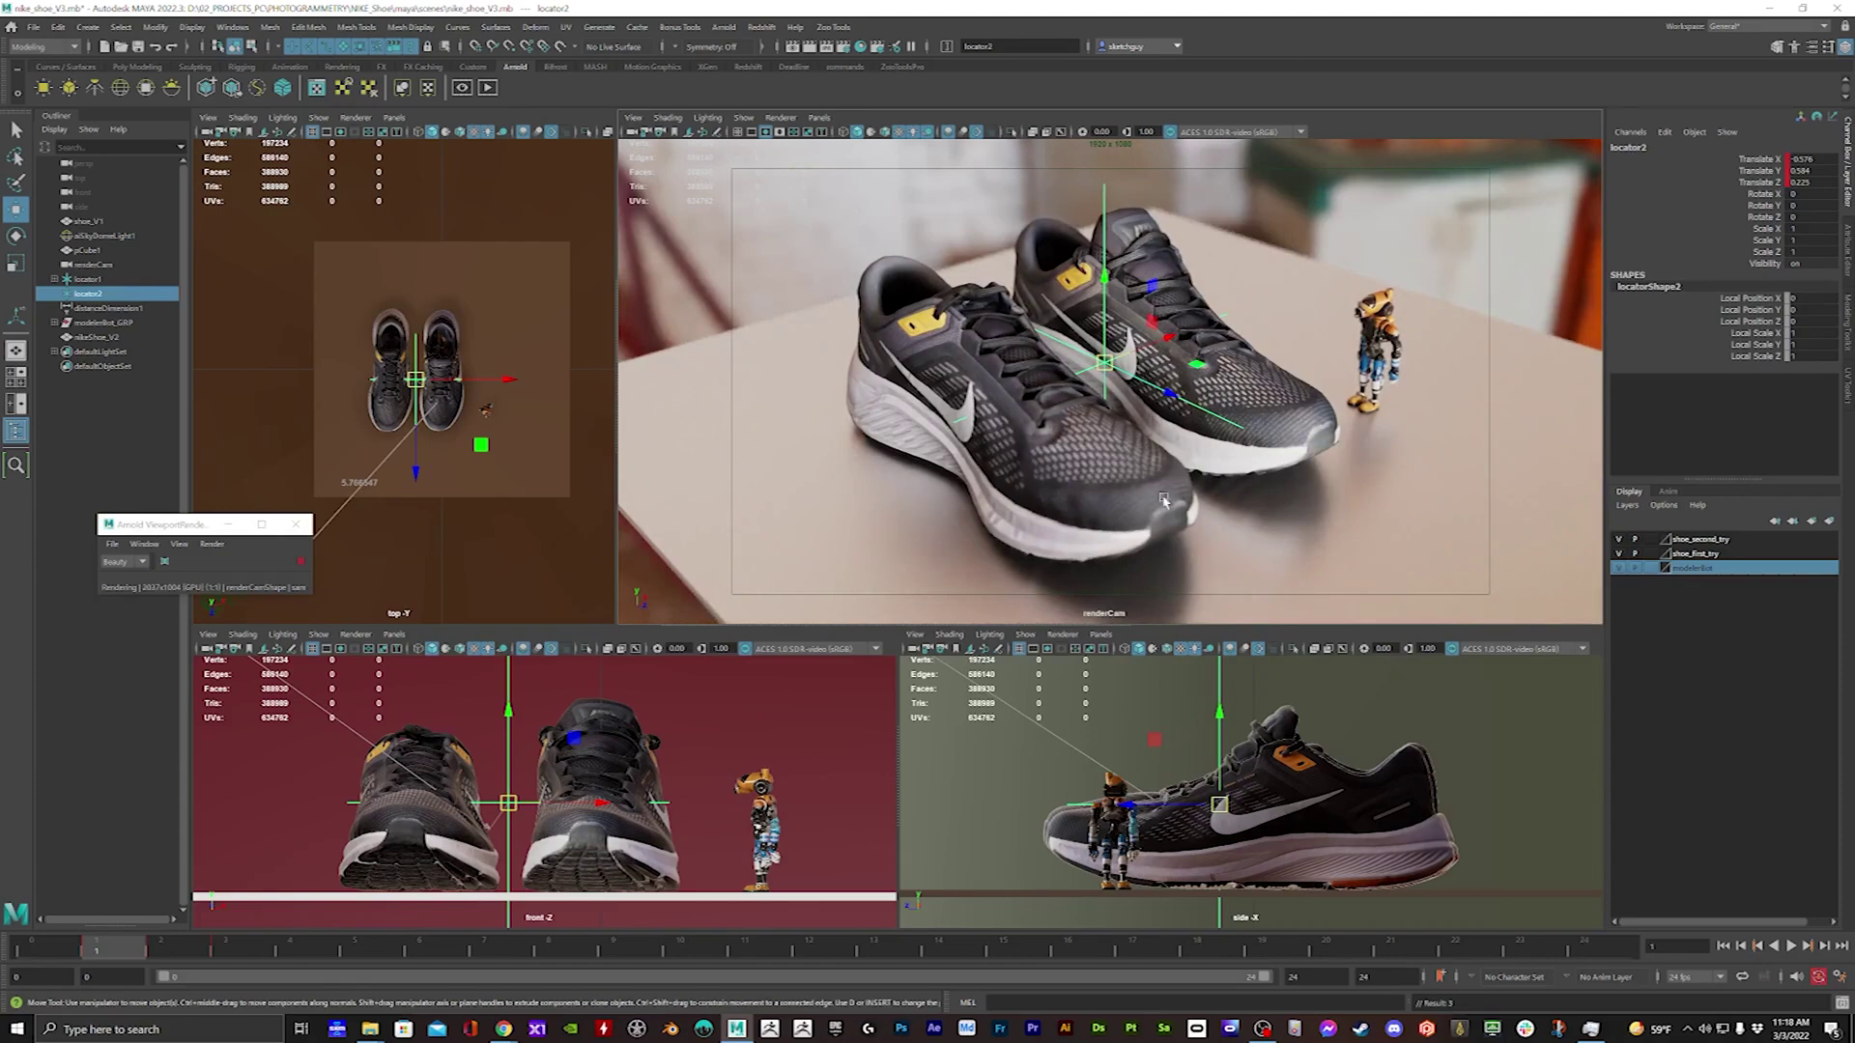
alt+drag(1230, 416, 1240, 411)
scroll(1241, 410, down, 6)
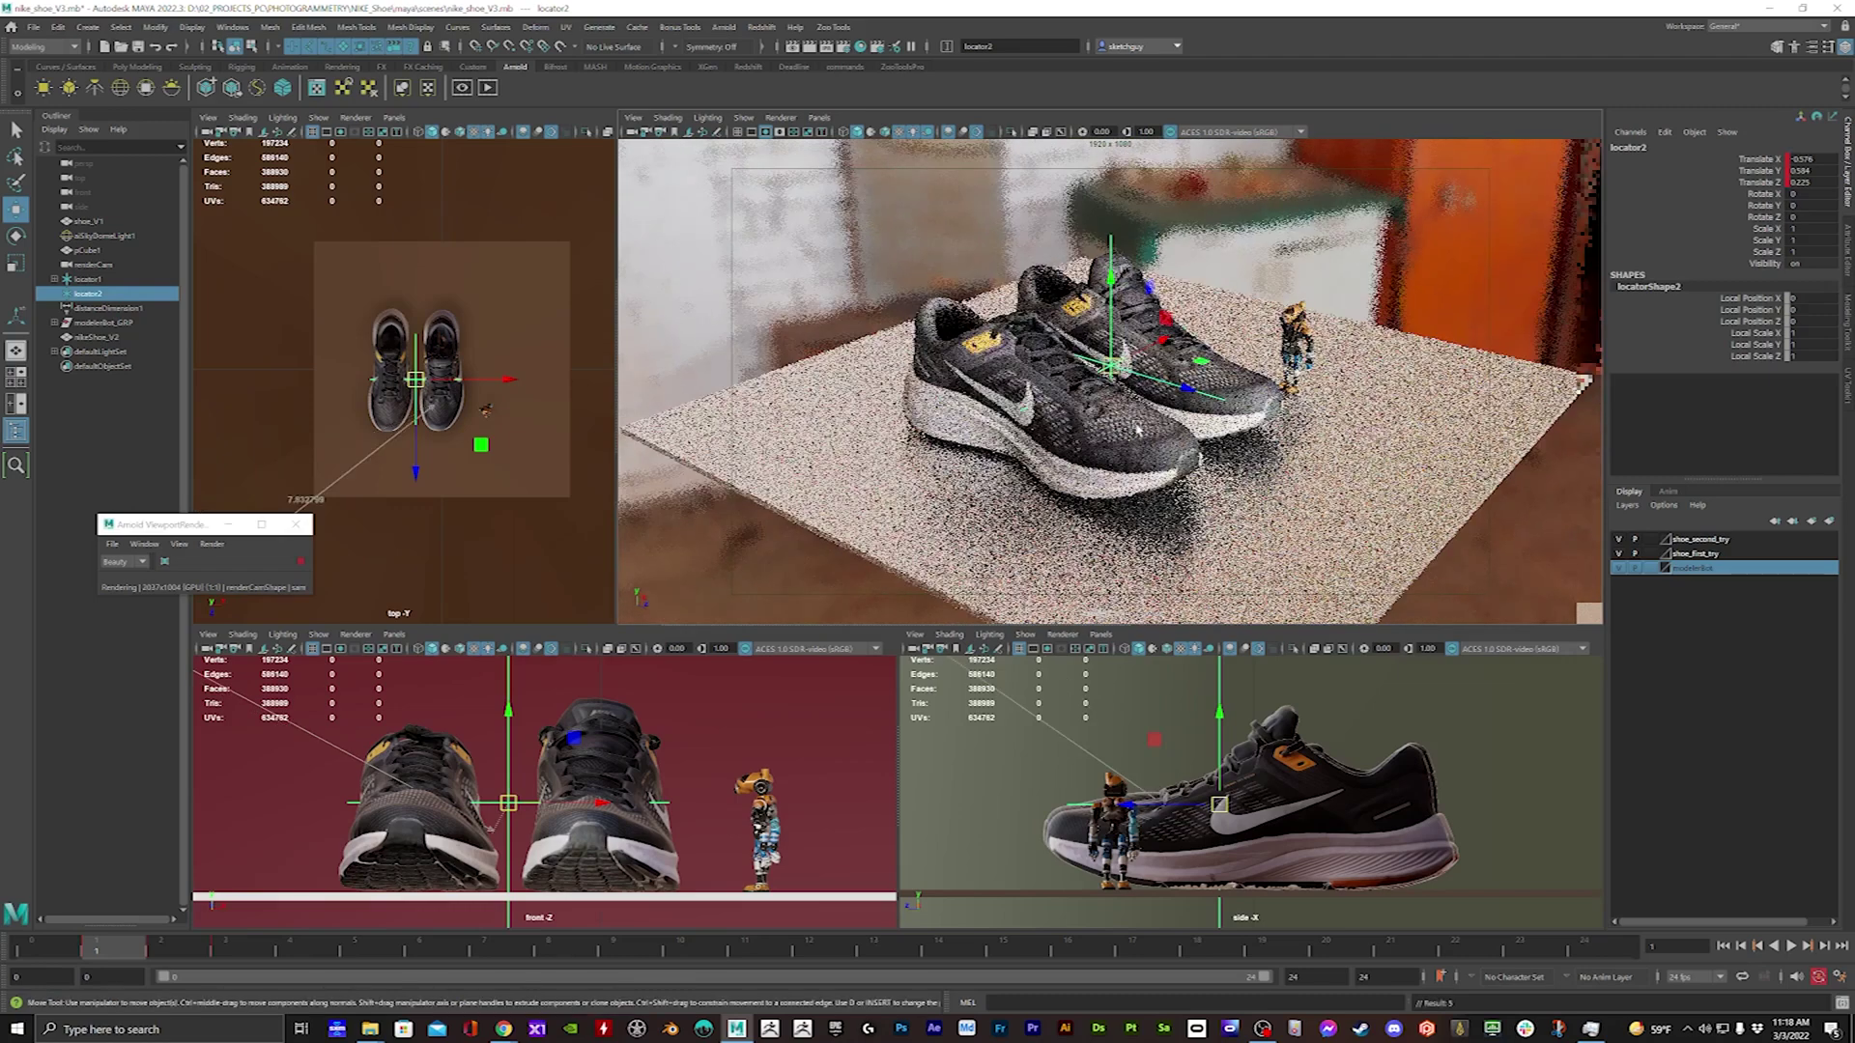
alt+drag(1203, 451, 1197, 449)
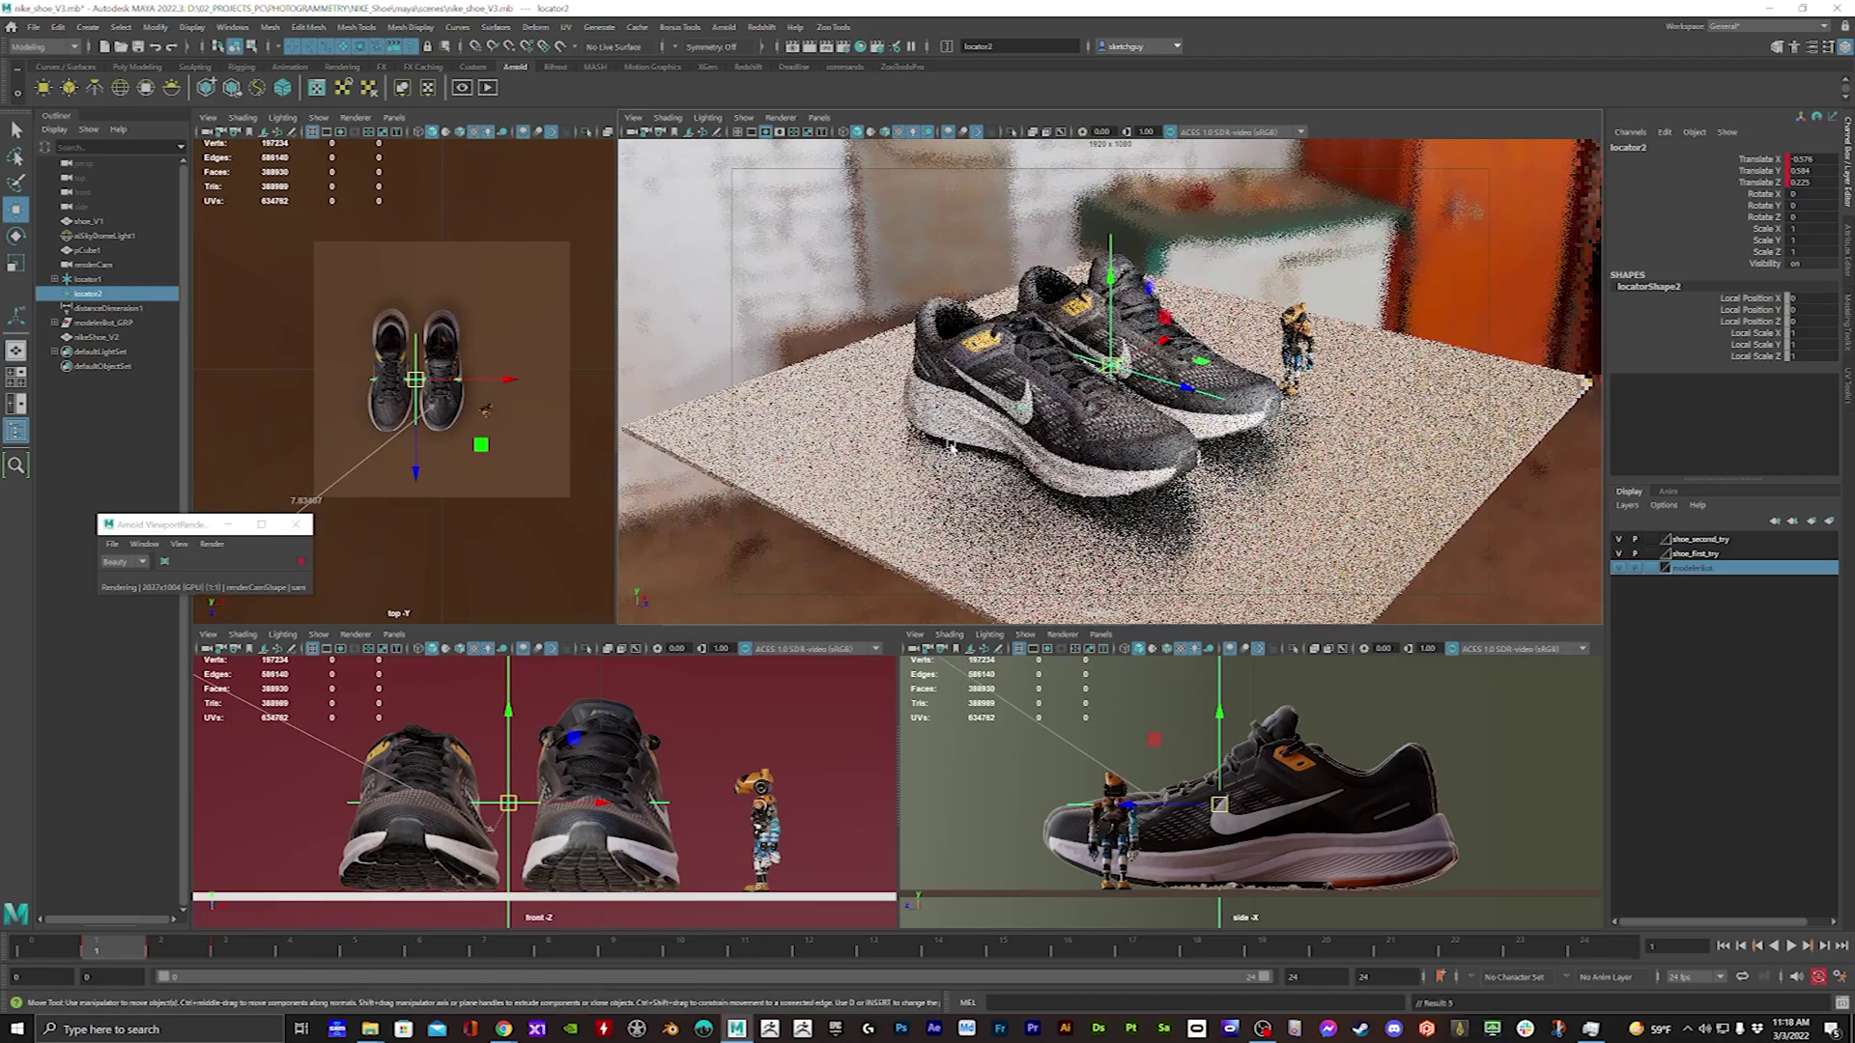
alt+drag(1001, 417, 1117, 509)
alt+drag(1017, 449, 934, 438)
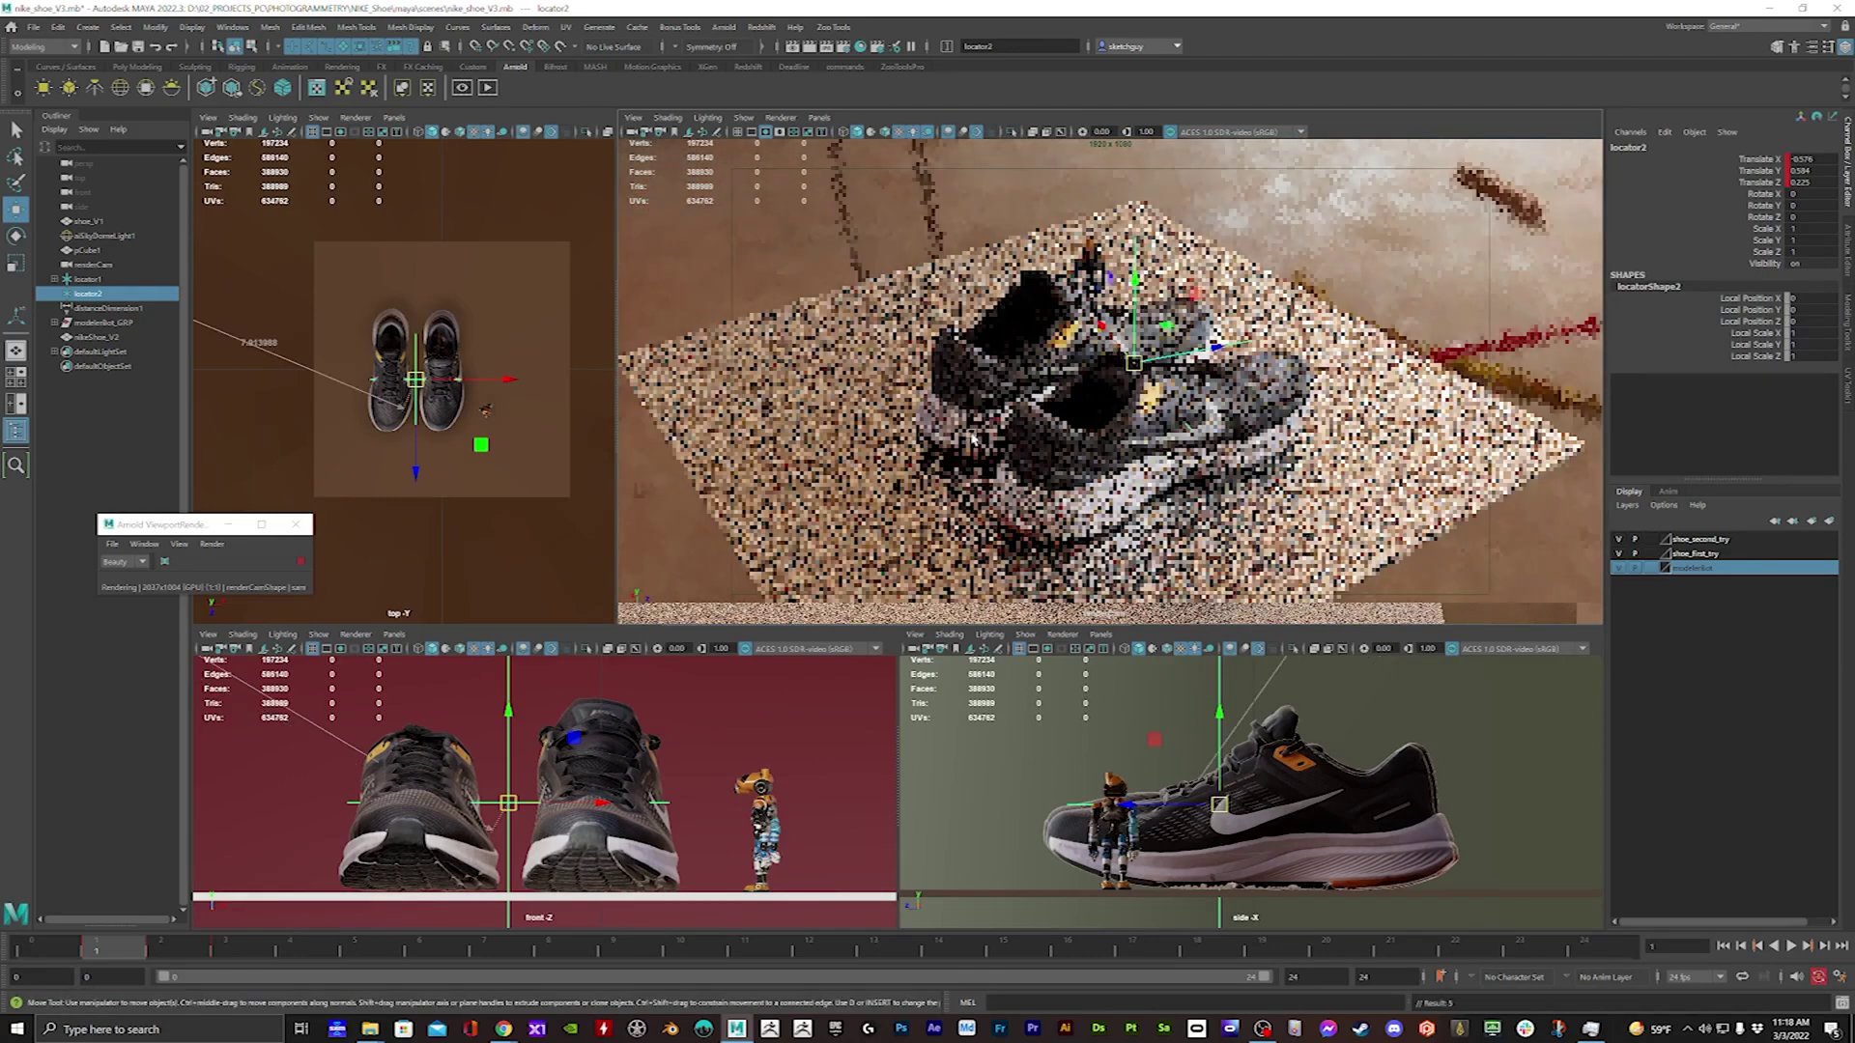
click(300, 562)
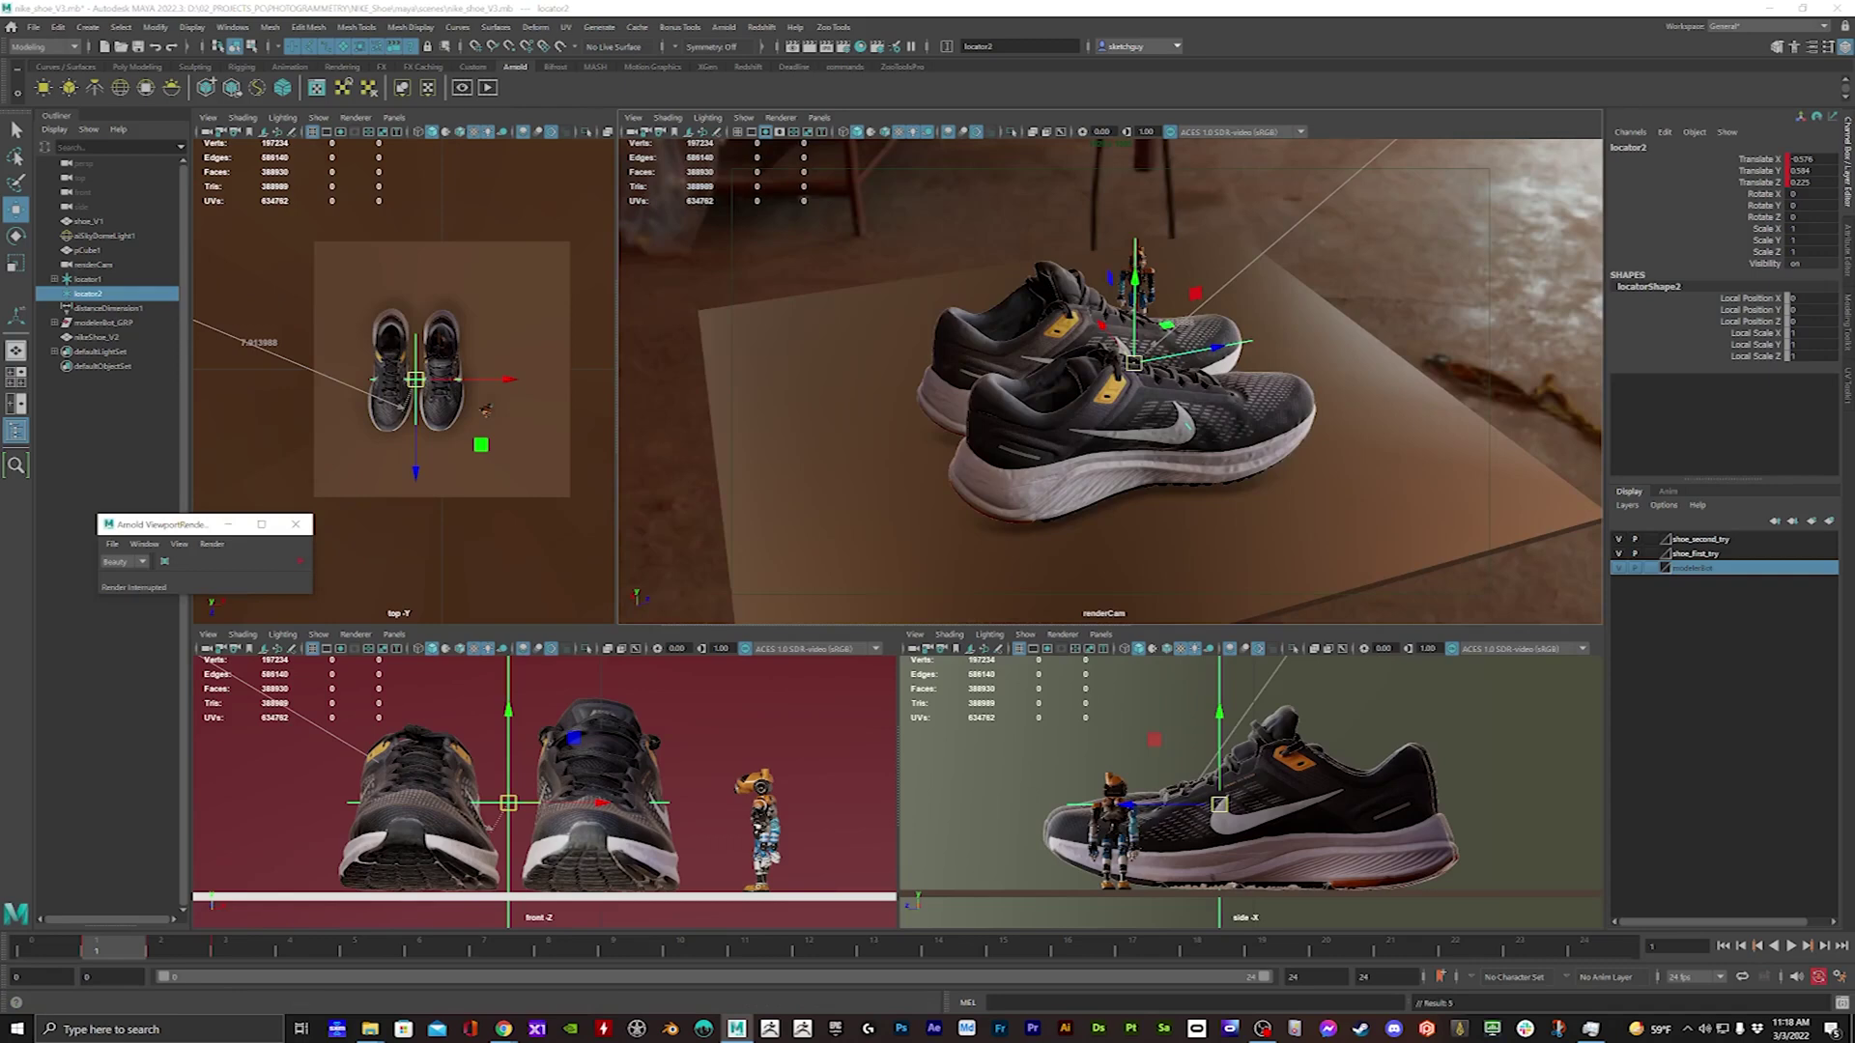
Switch to the Sketchfab browser window, enlarge it, and inspect the Nike Air Zoom Structure 24 model and its annotations in full screen
mouse_move(0, 318)
mouse_down()
mouse_move(490, 224)
mouse_move(569, 132)
mouse_up()
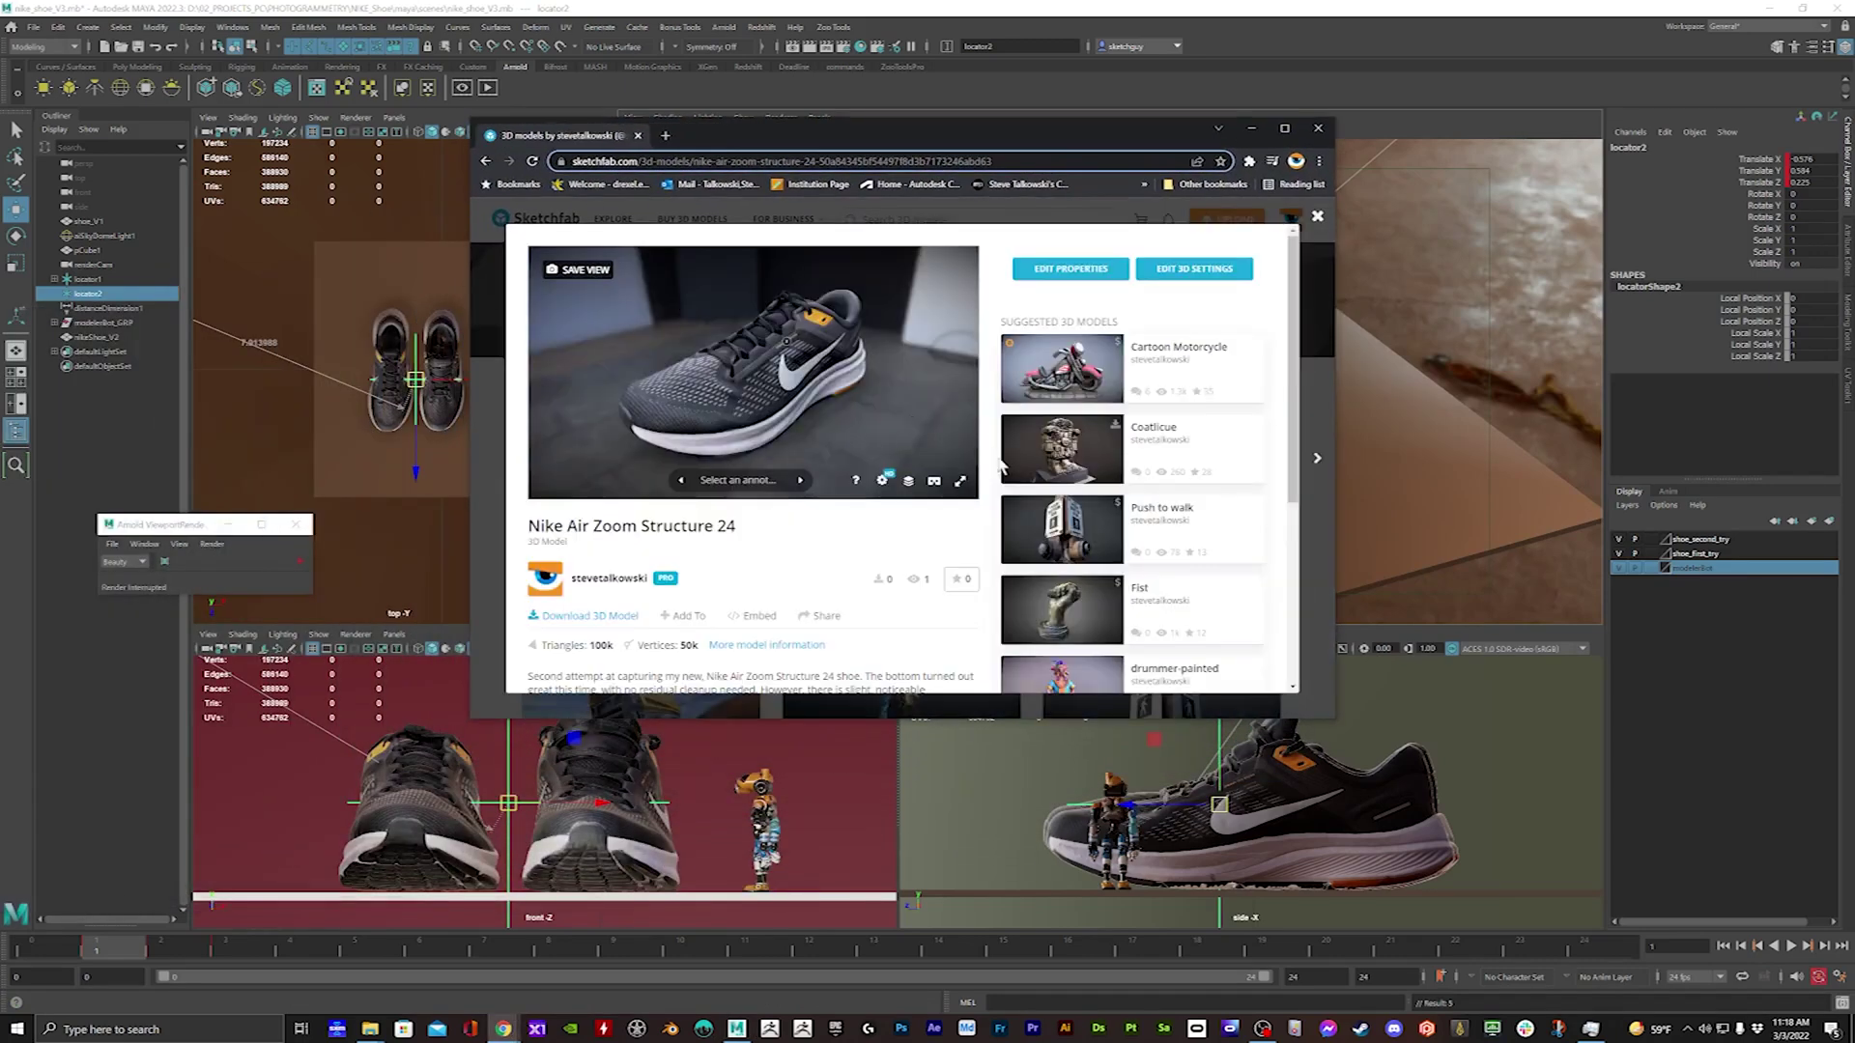
drag(1336, 720, 1543, 874)
drag(1209, 135, 1043, 85)
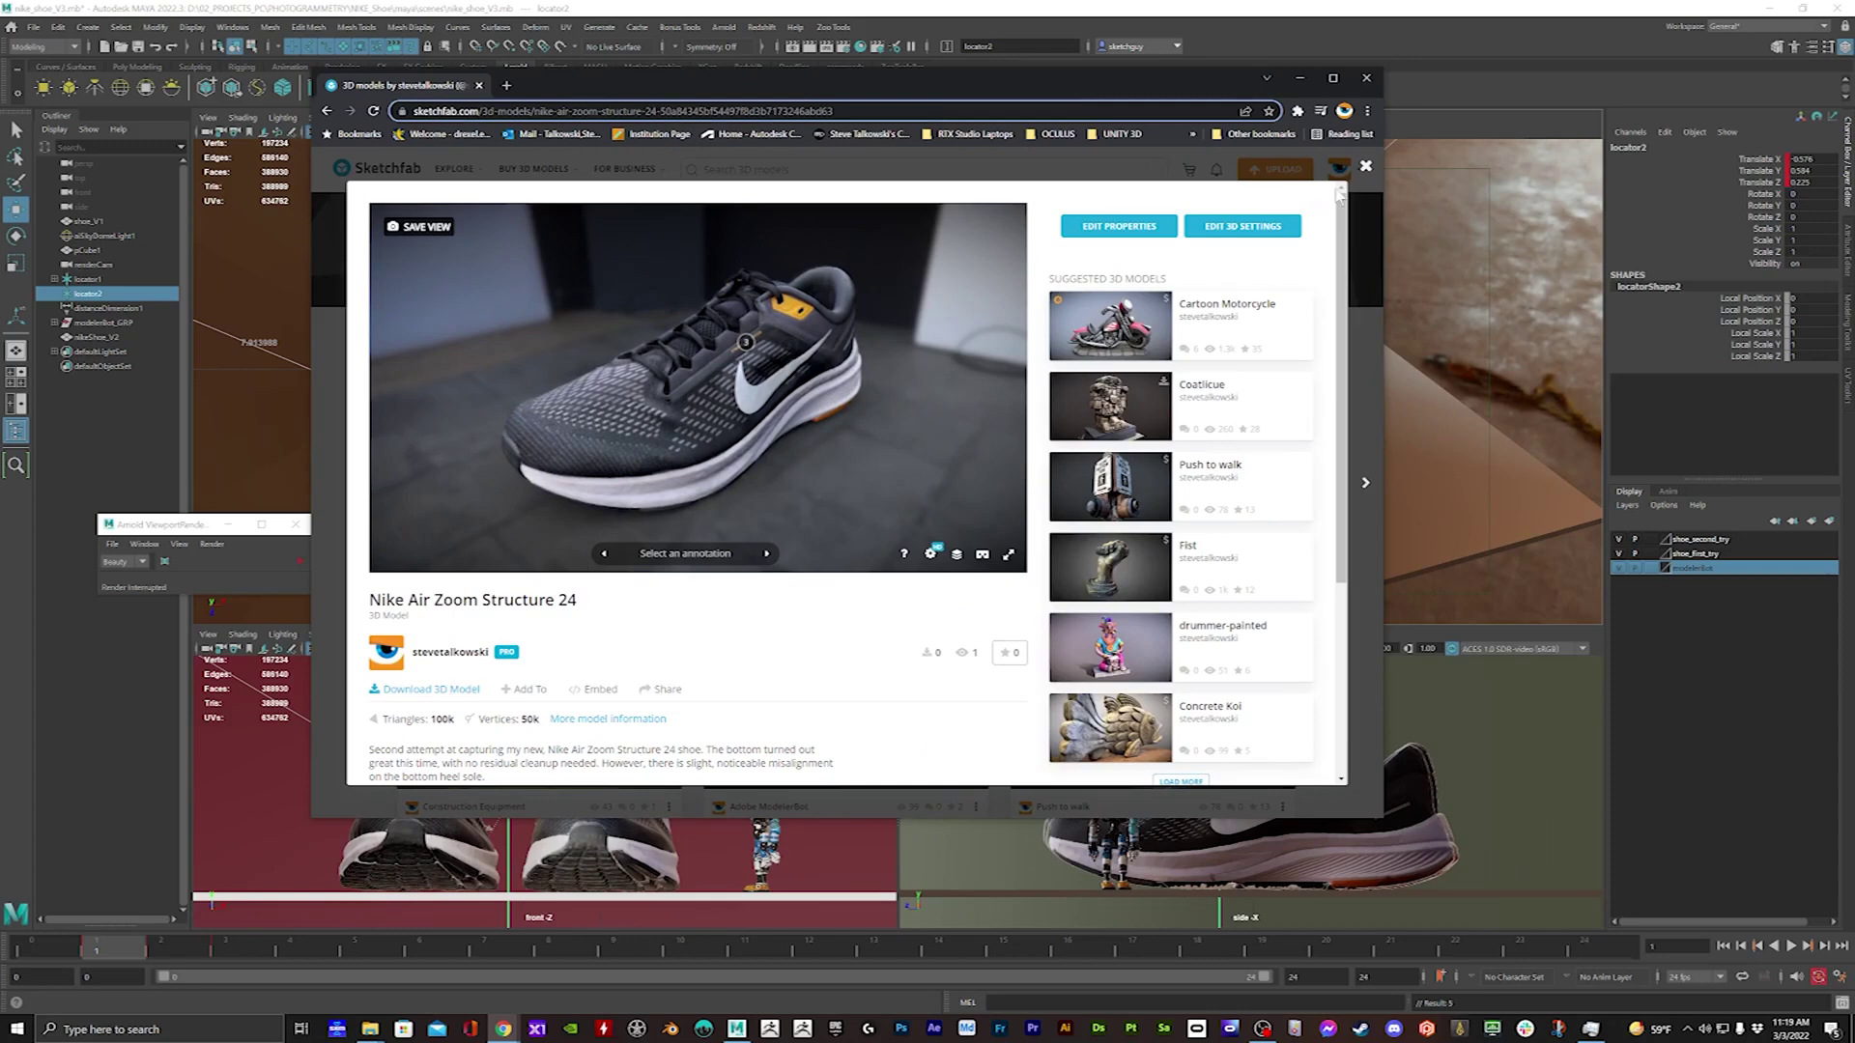
click(1009, 557)
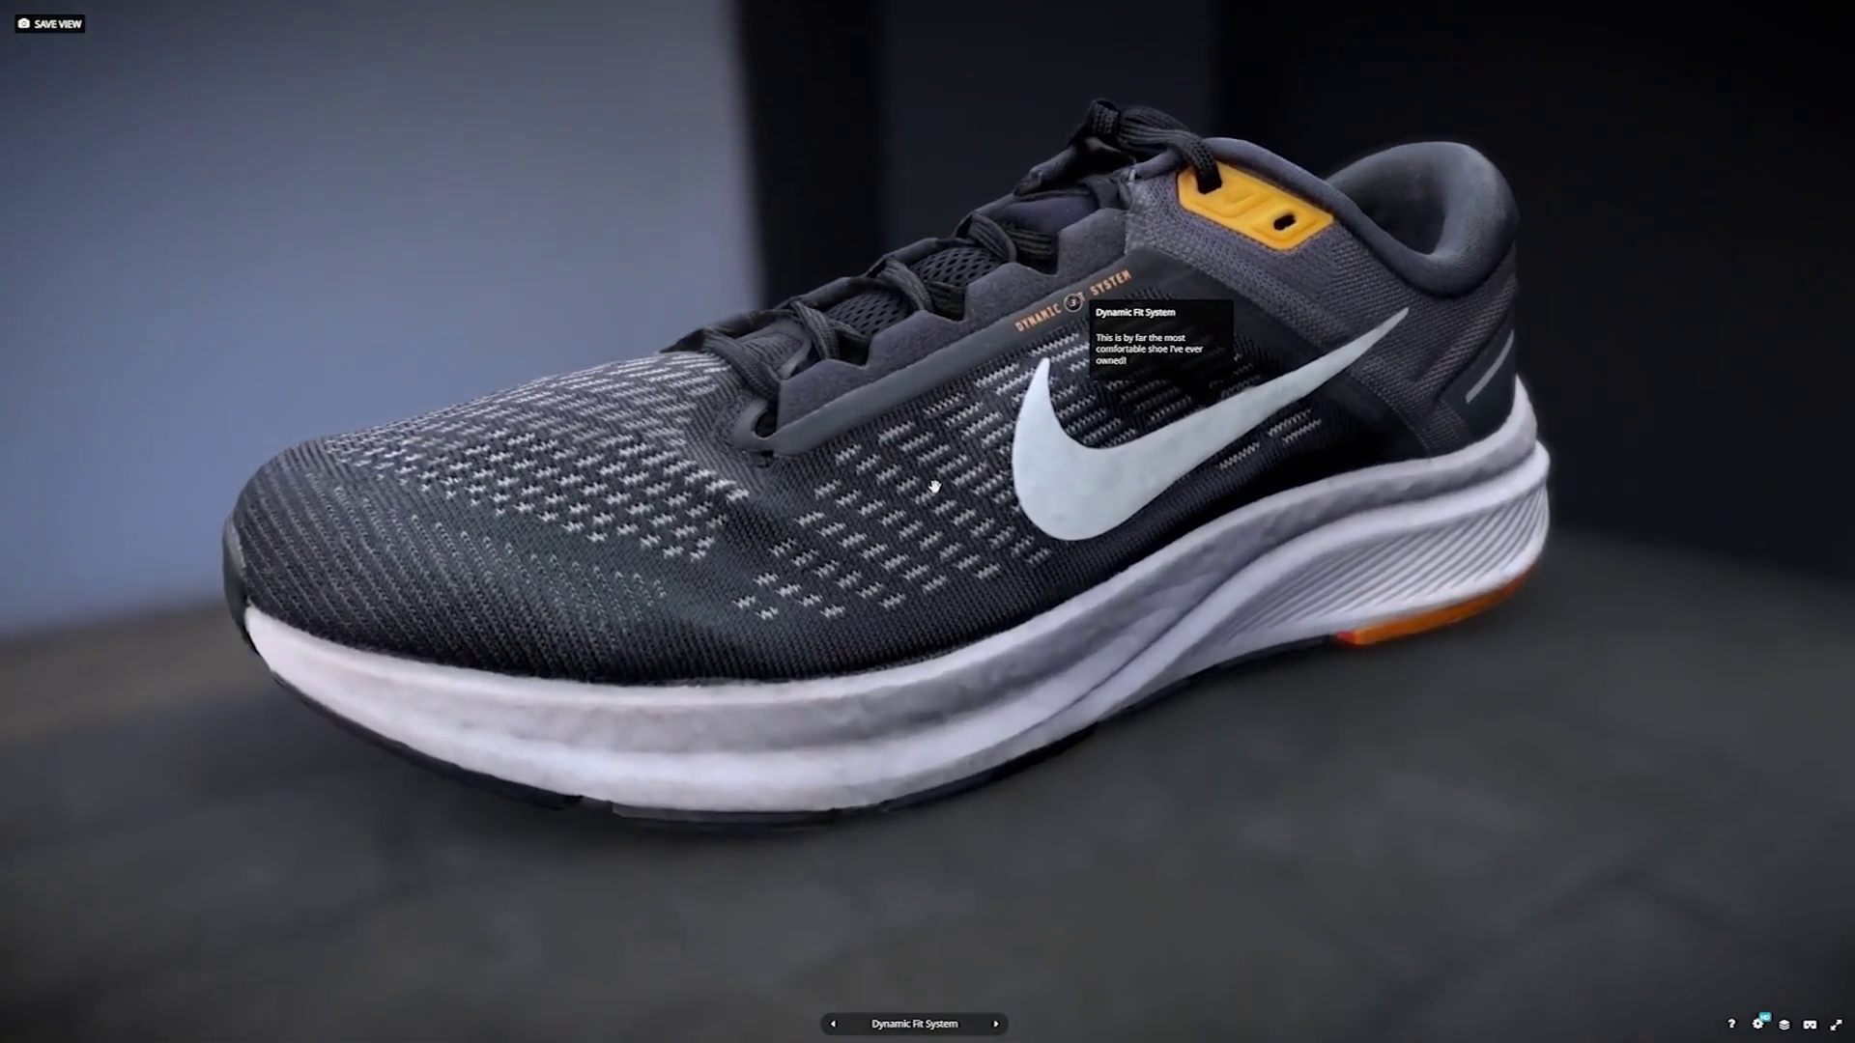
click(998, 1023)
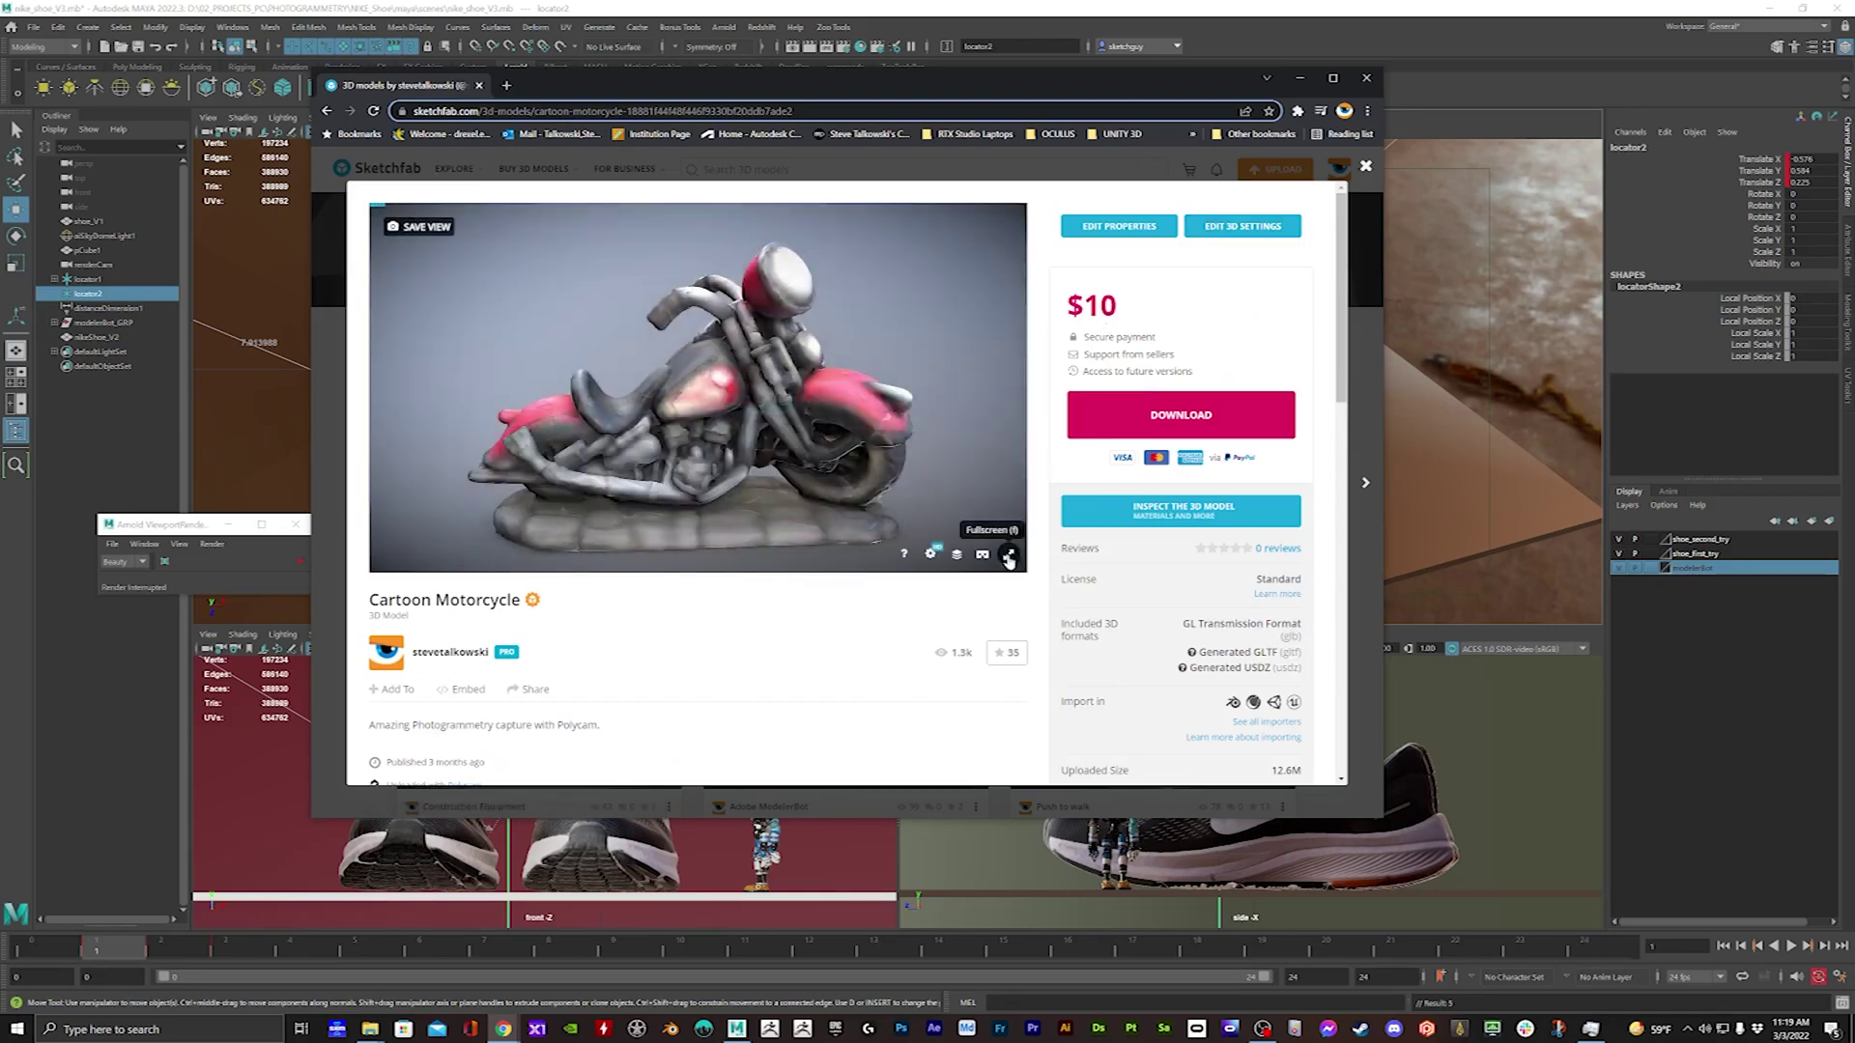
View the Cartoon Motorcycle model in full screen and return to the profile's model list
click(1008, 557)
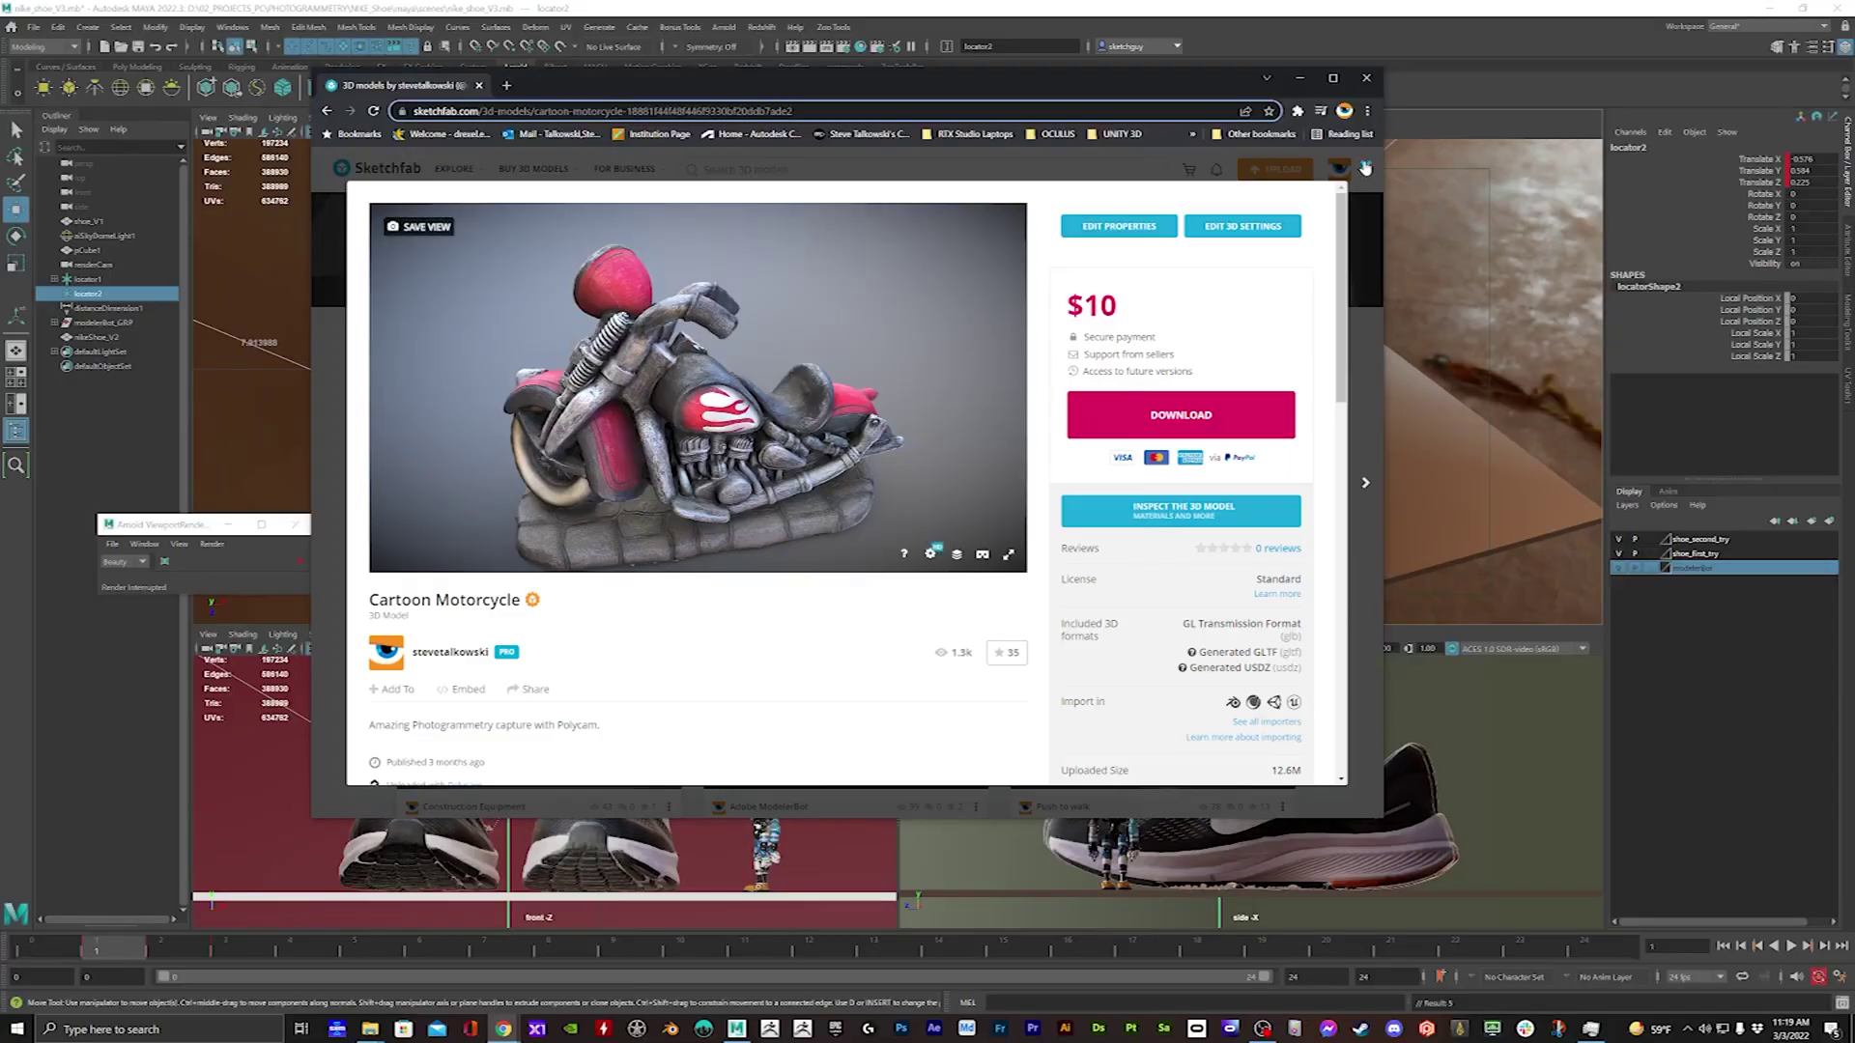
click(1365, 168)
Inspect the Construction Equipment model from several angles and in full screen, close it, and return to Maya
scroll(598, 586, down, 1)
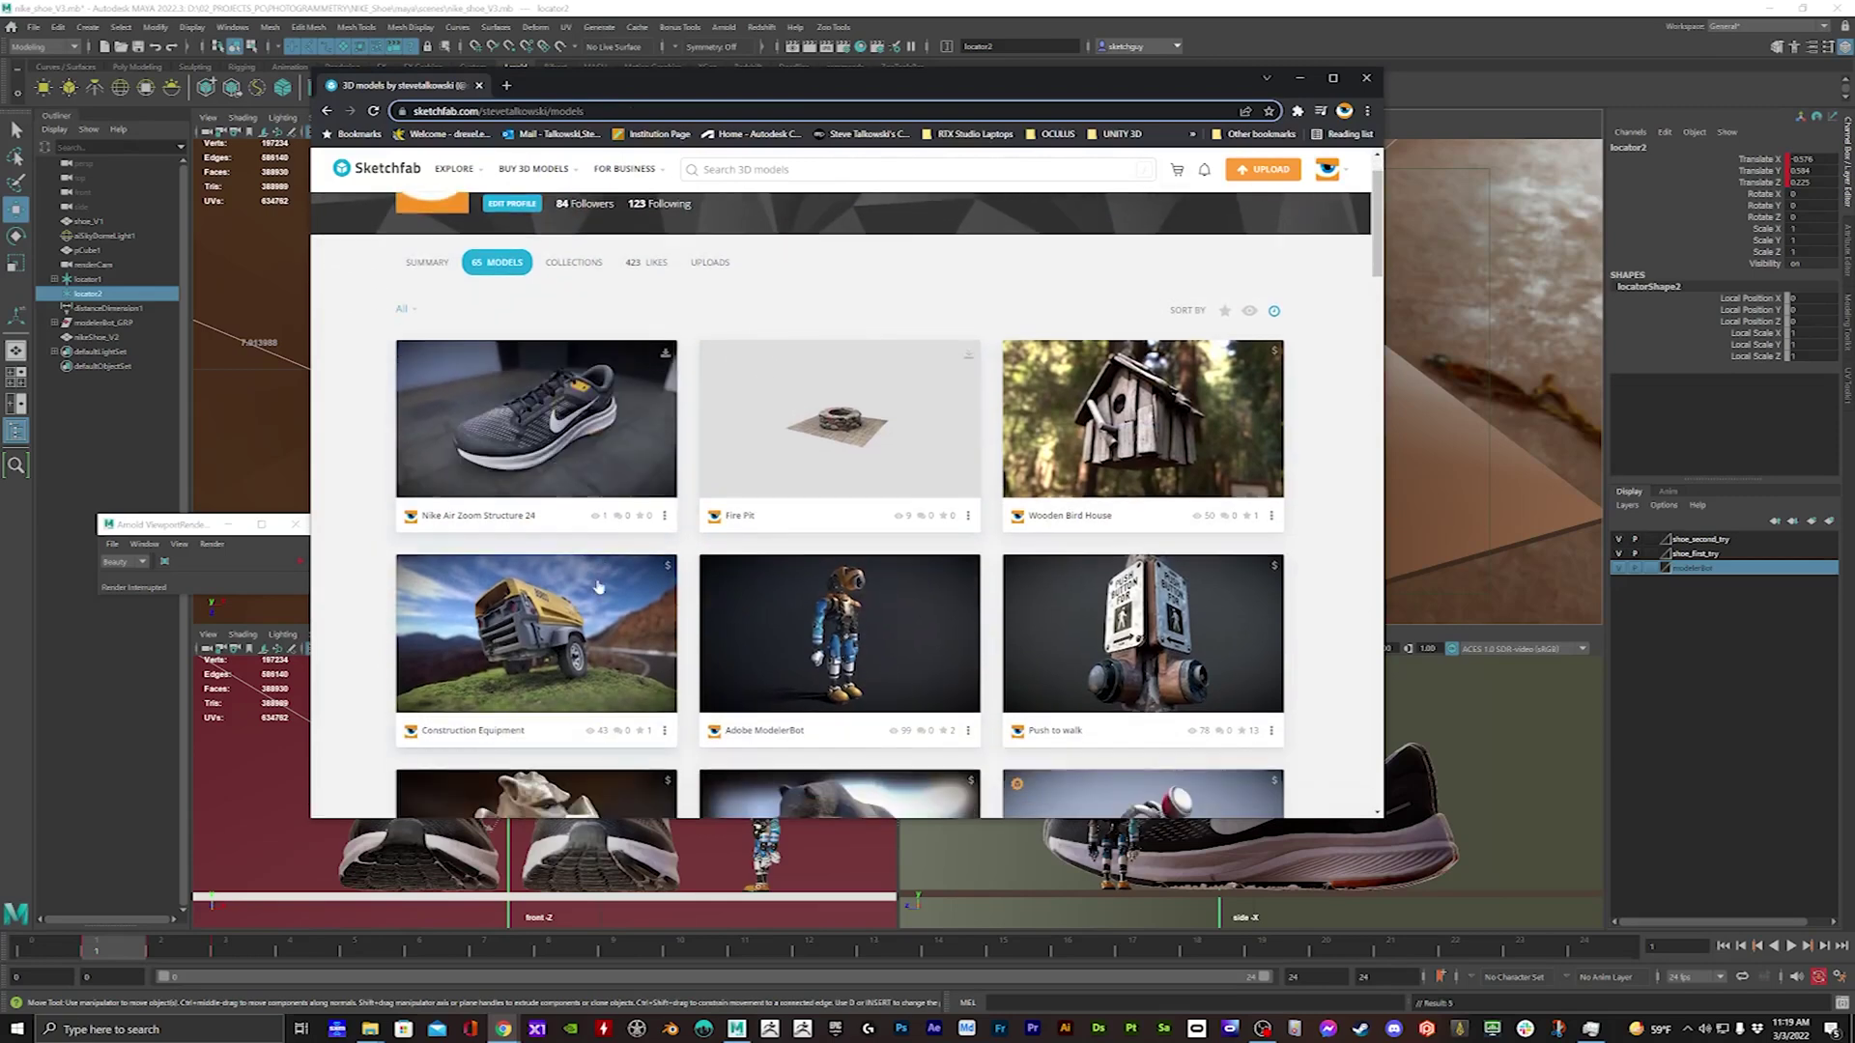
click(522, 625)
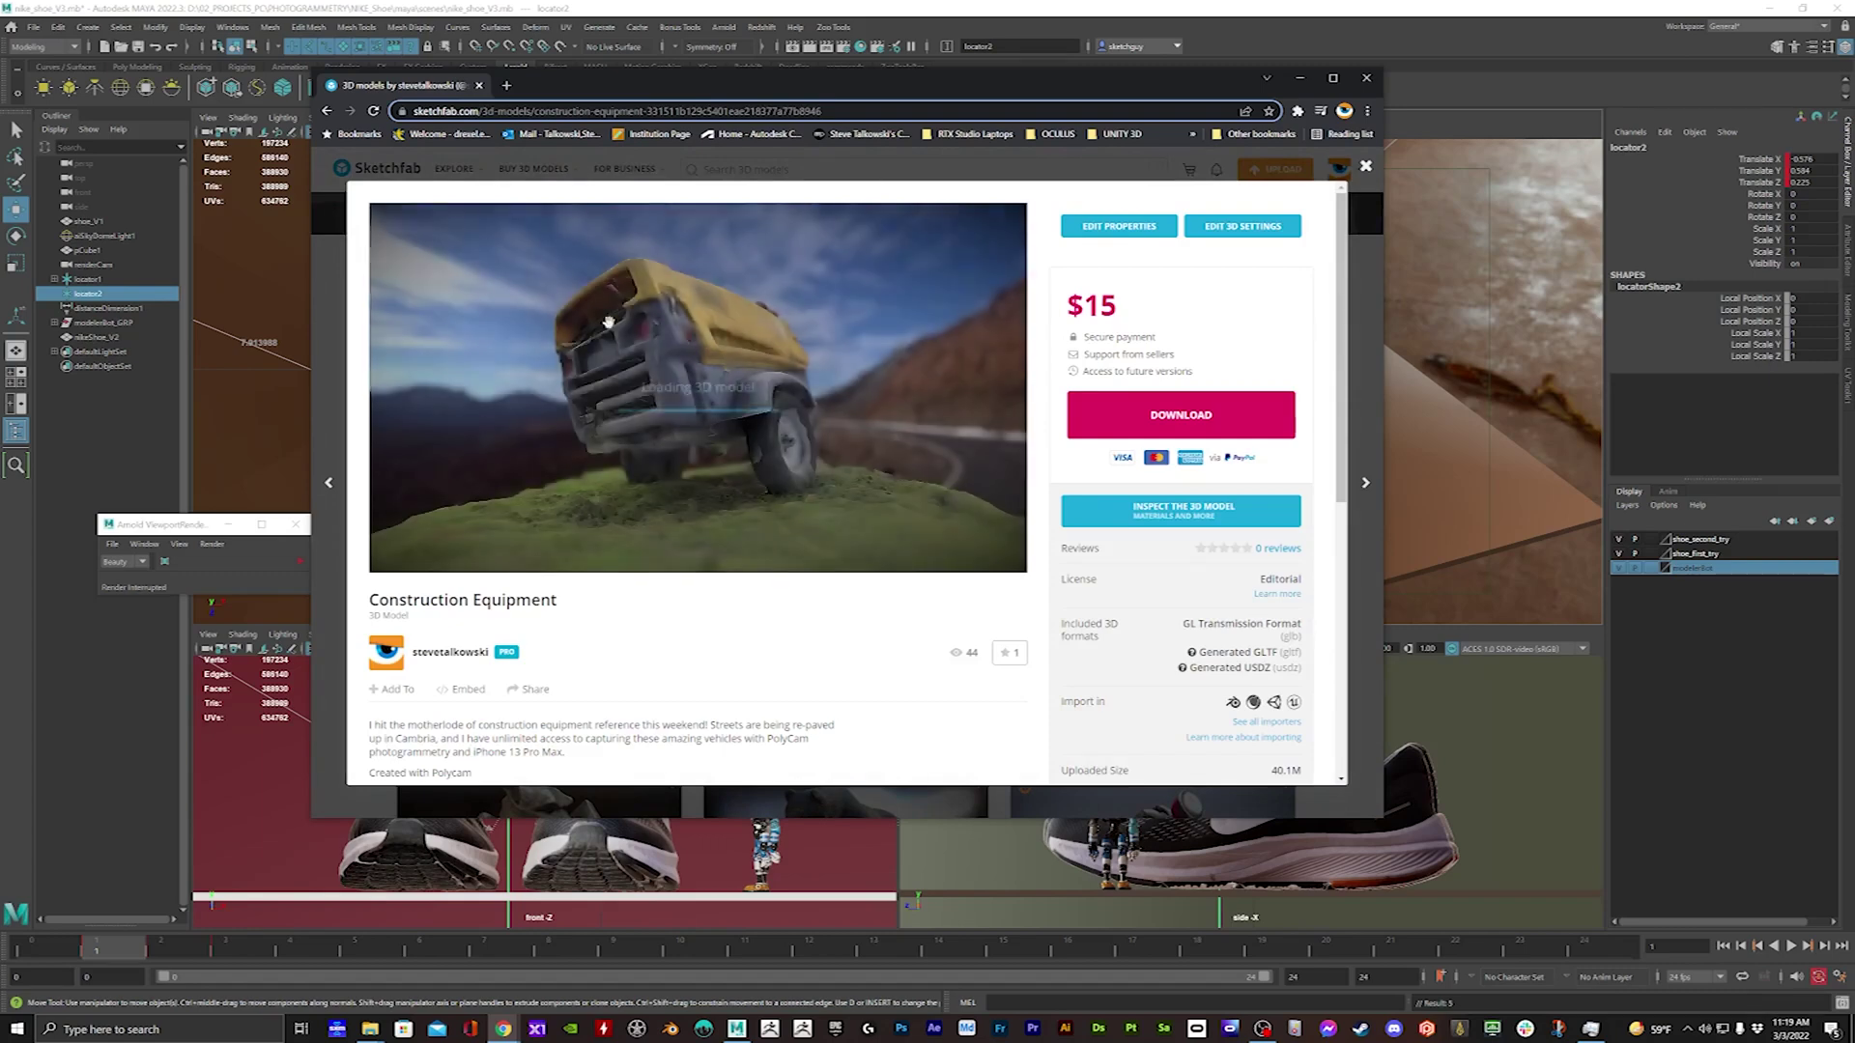
mouse_move(609, 319)
mouse_down()
mouse_move(739, 401)
mouse_move(840, 410)
mouse_up()
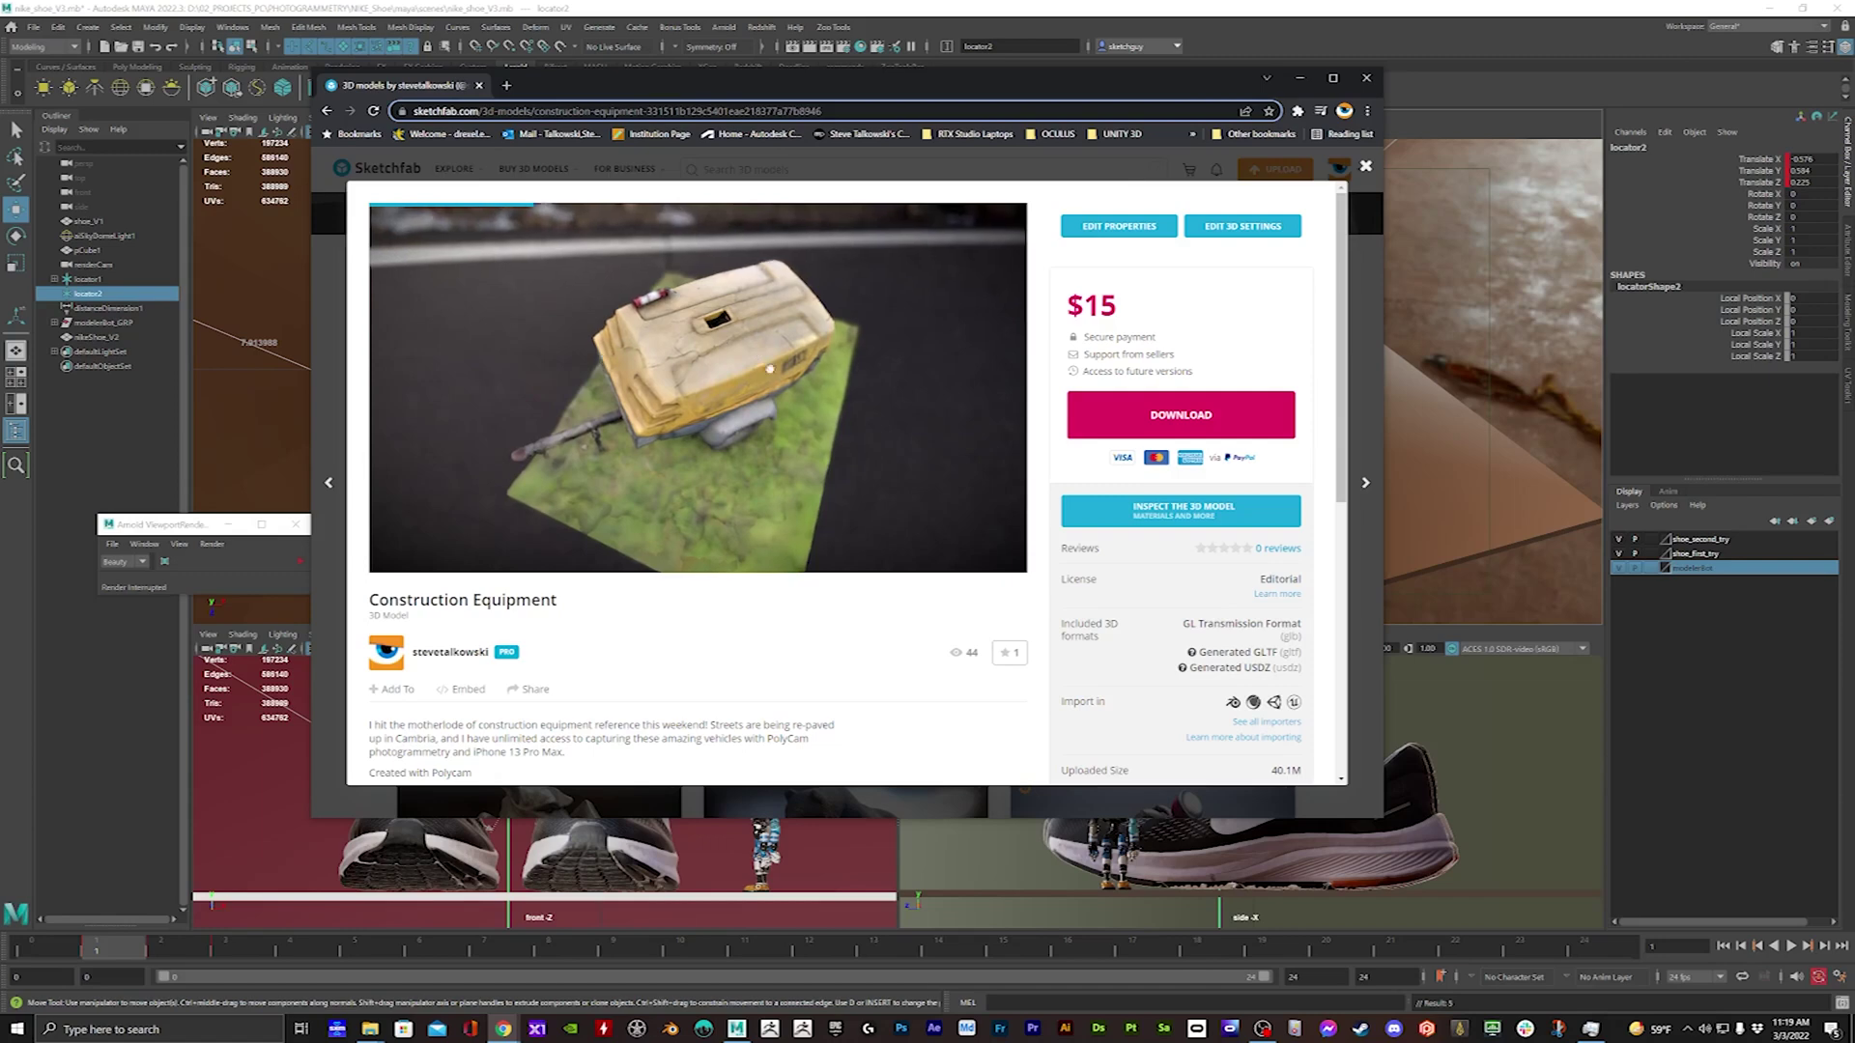
drag(723, 417, 685, 387)
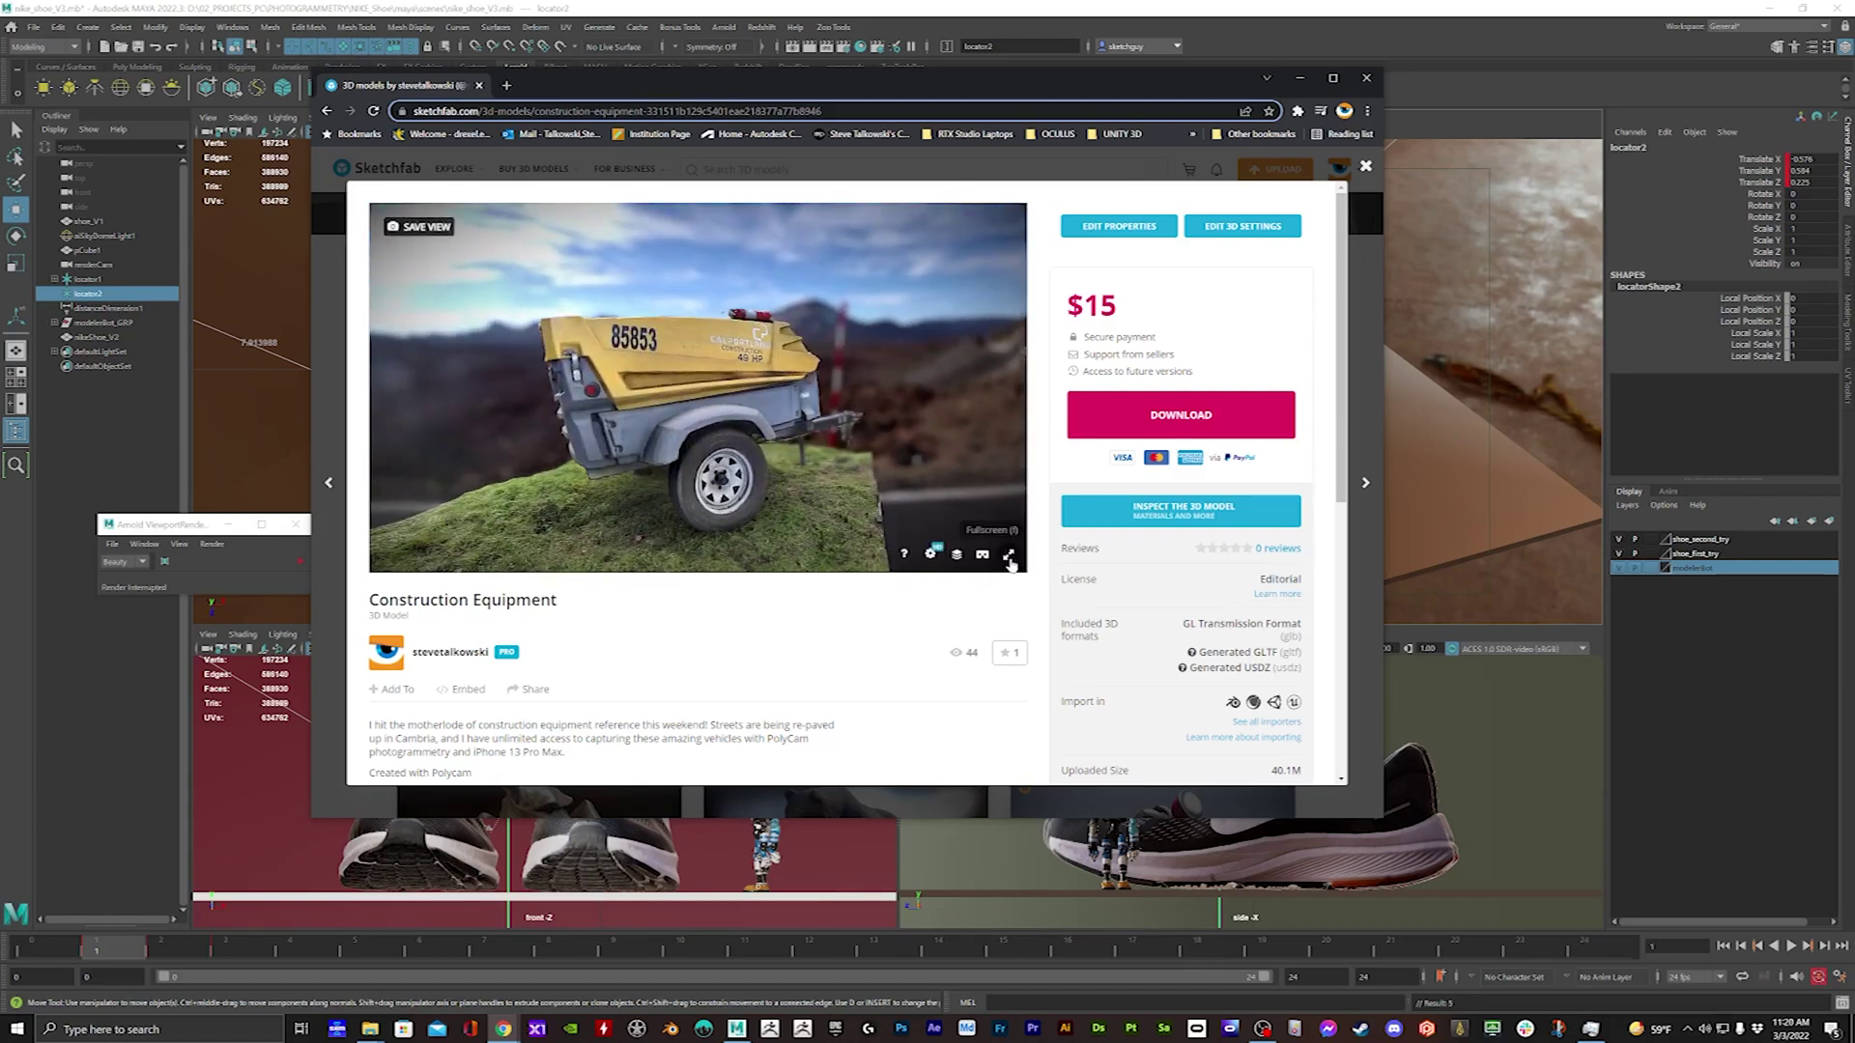
click(1009, 557)
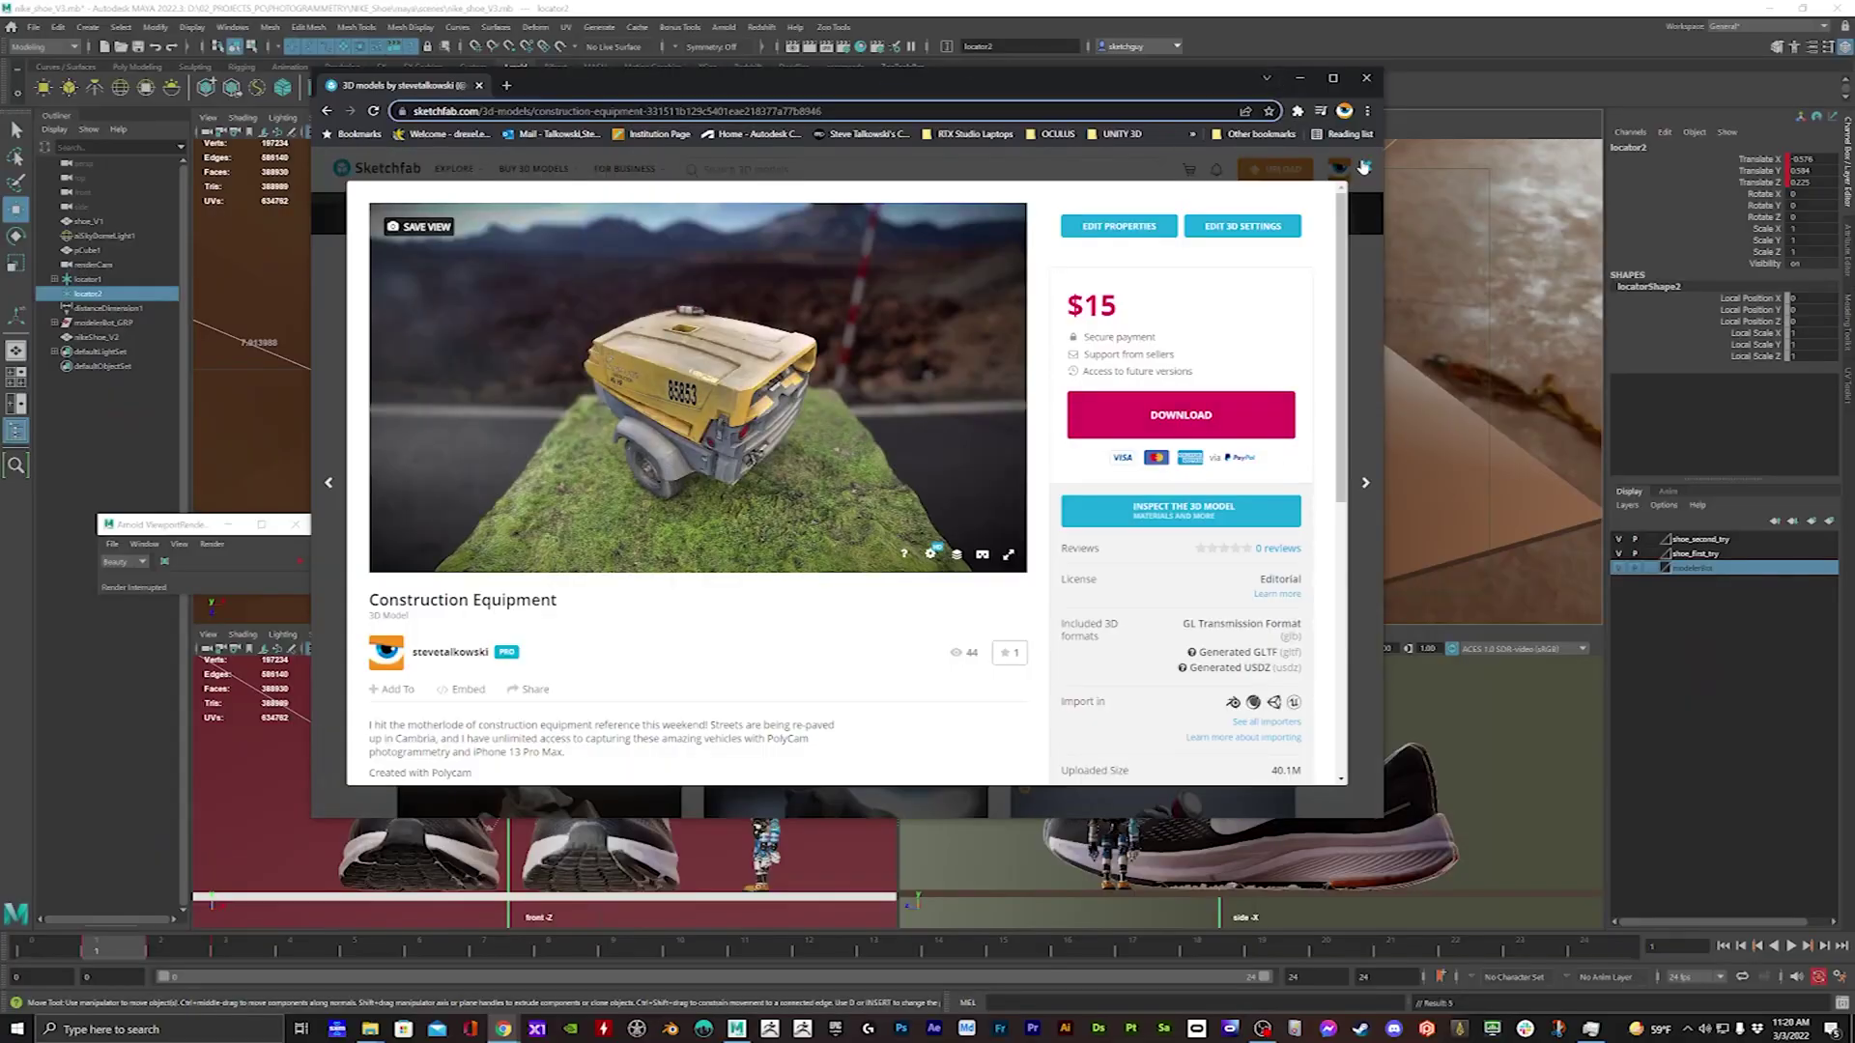
click(1363, 167)
click(1304, 78)
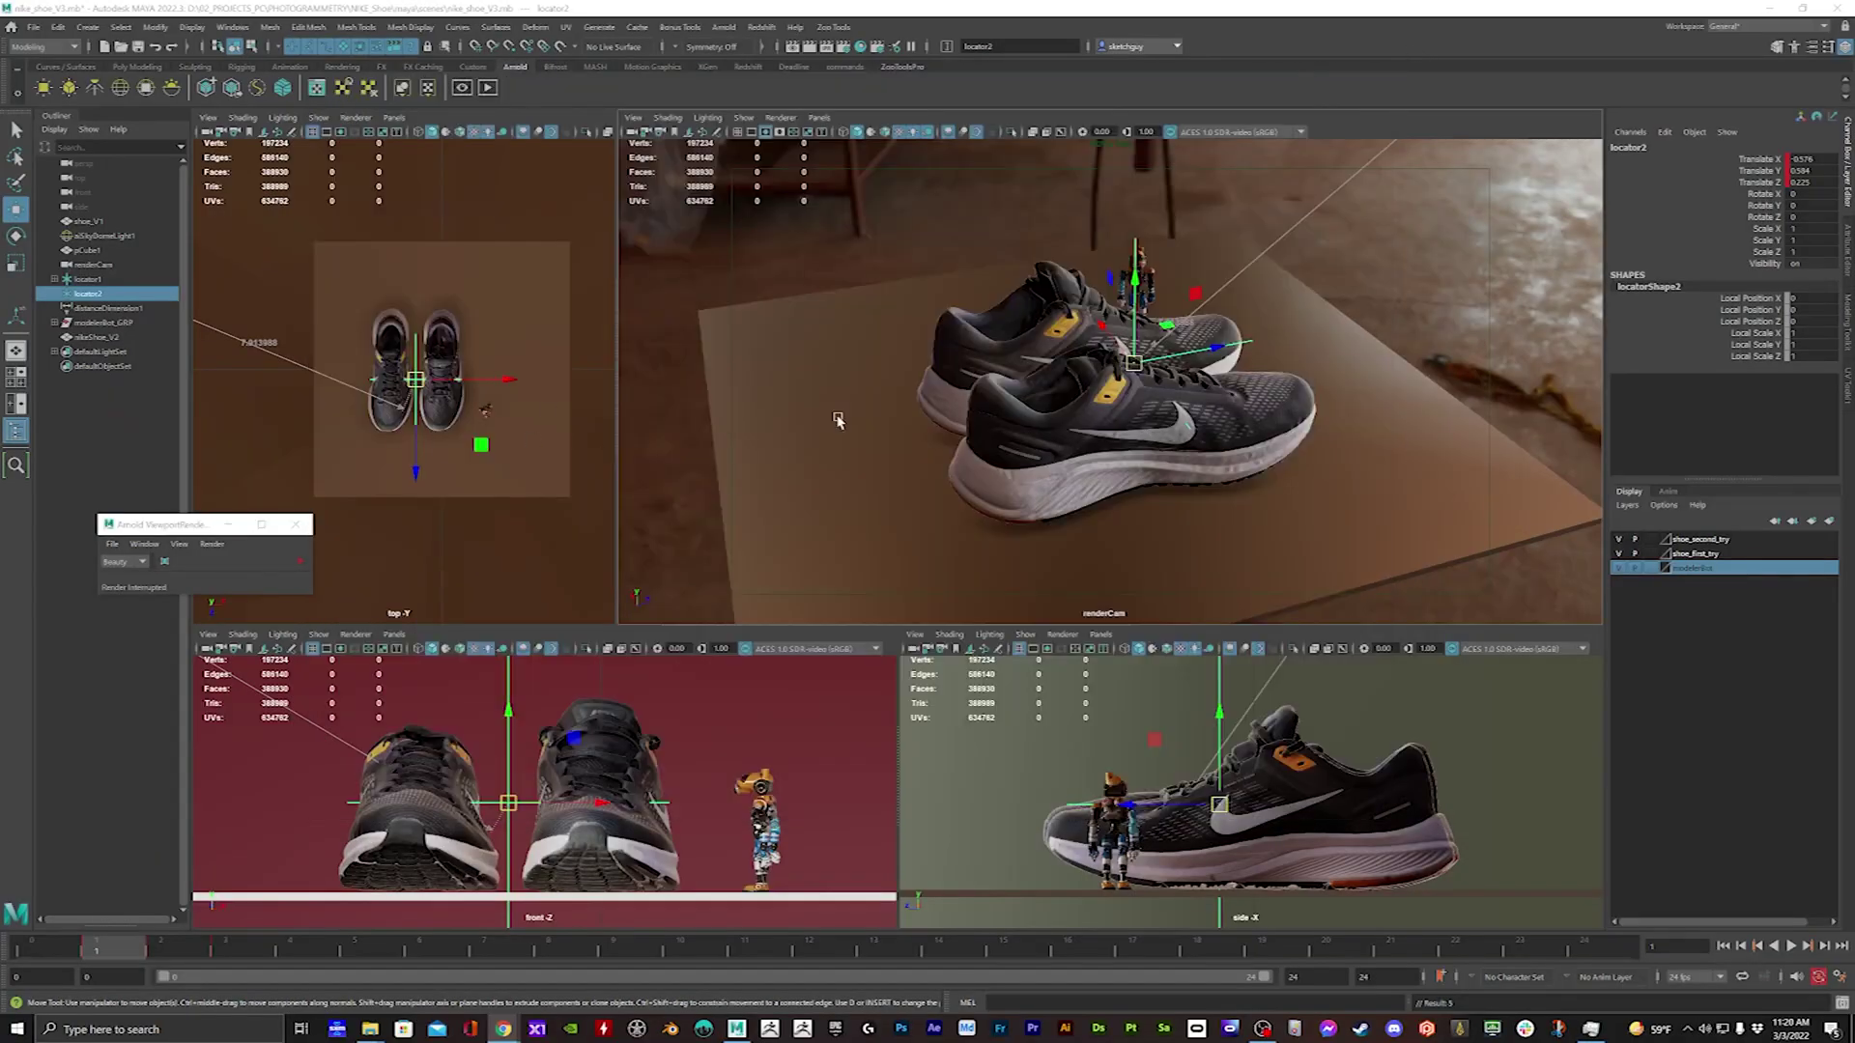